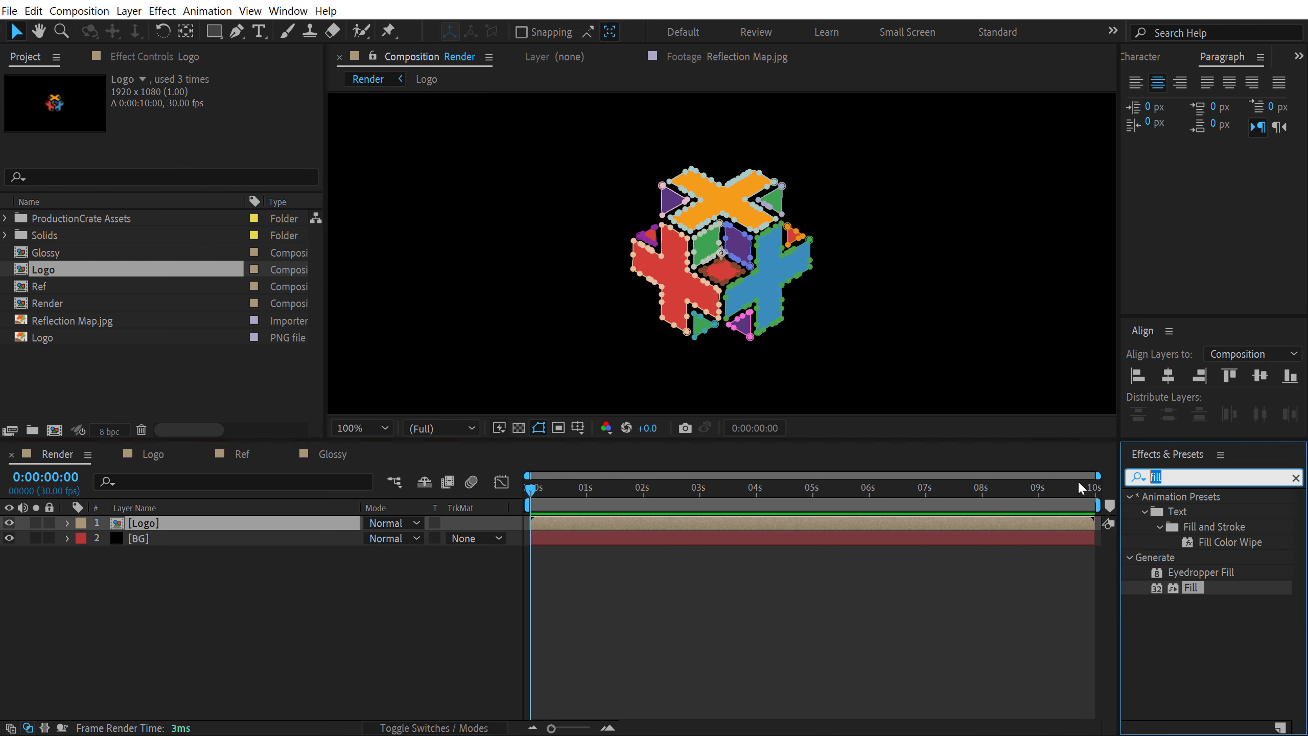
Apply the Saber effect to the Logo layer and set its Core Type to Layer Masks
type("saber")
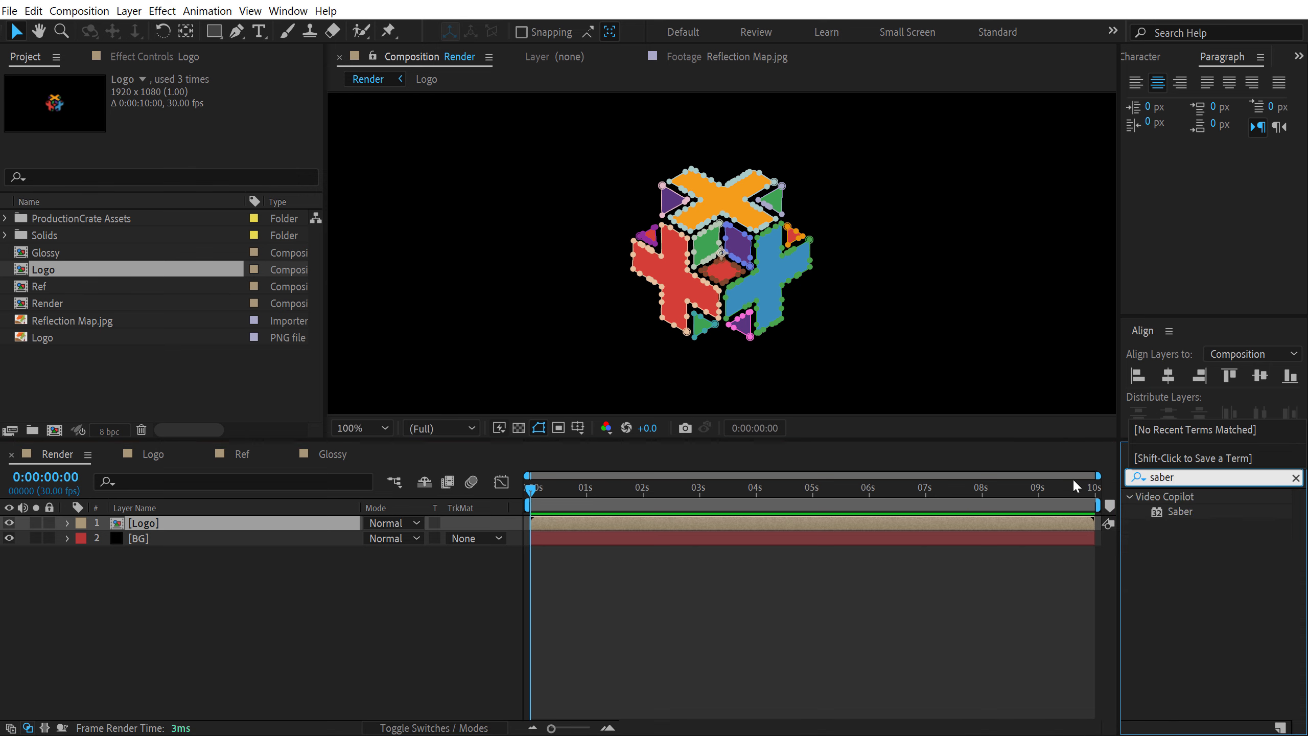
left_click_drag(1184, 511, 180, 523)
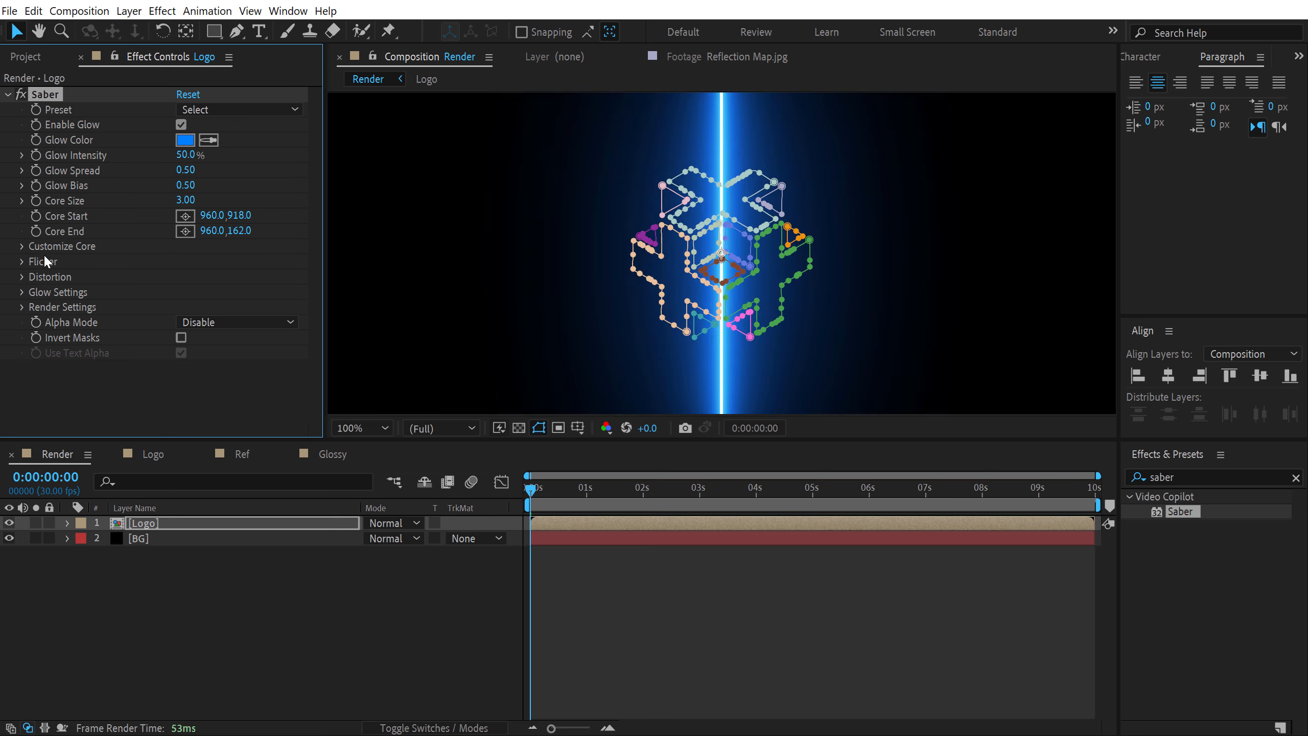
left_click(18, 247)
scroll(17, 243, "down", 1)
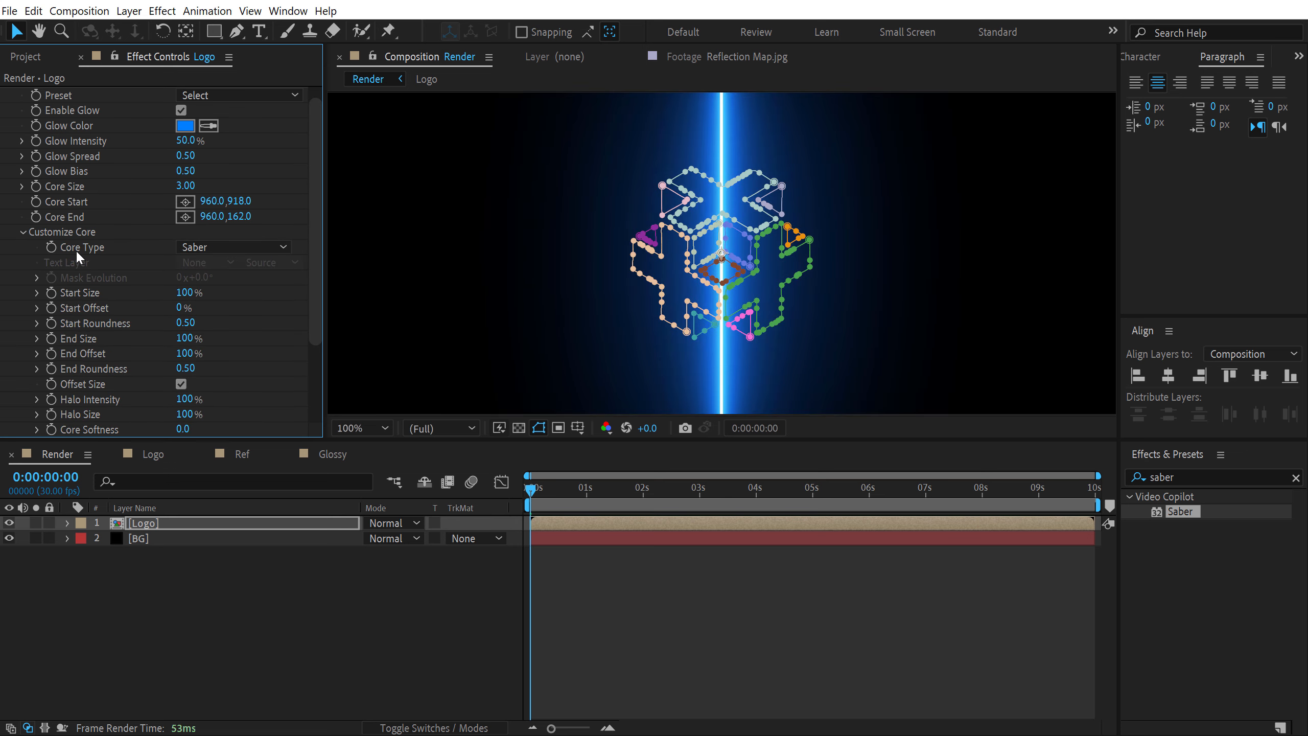
left_click(262, 247)
left_click(241, 281)
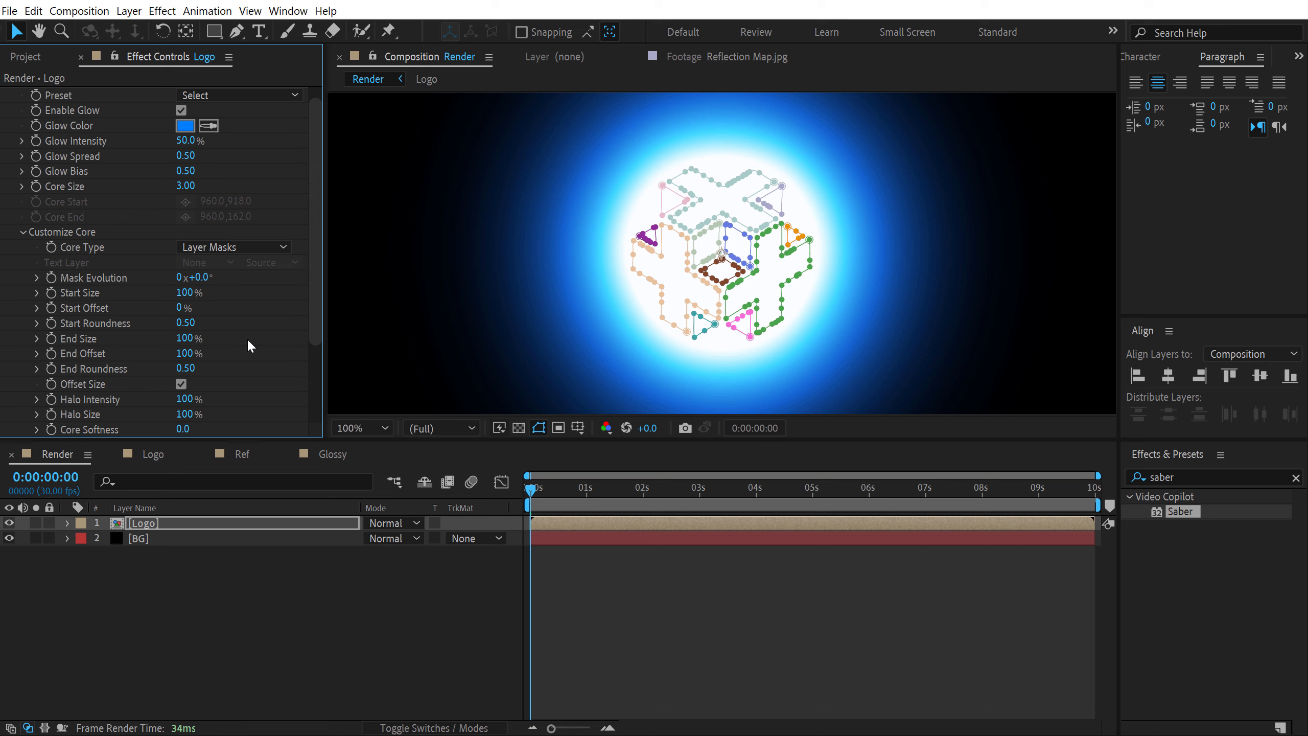
Try the Myst, Protocol and Hot presets on the Logo layer's Saber effect
scroll(225, 106, "up", 1)
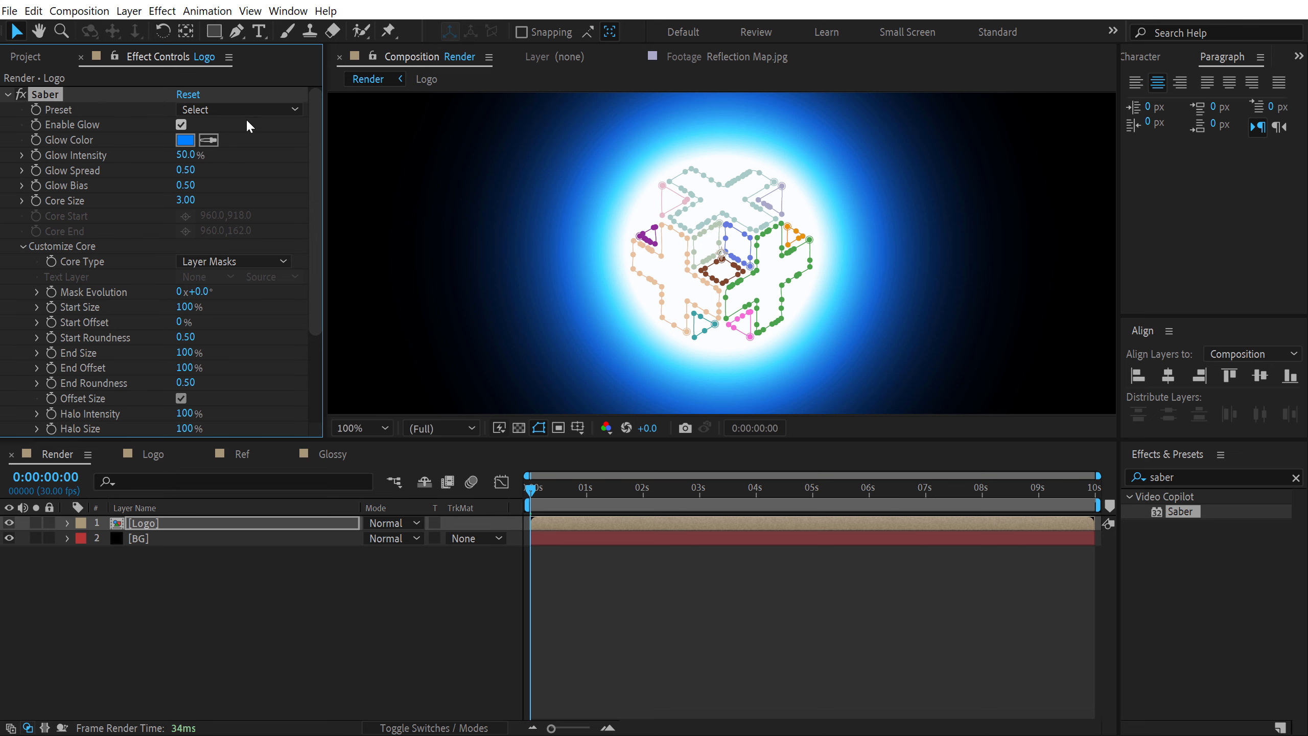
left_click(257, 109)
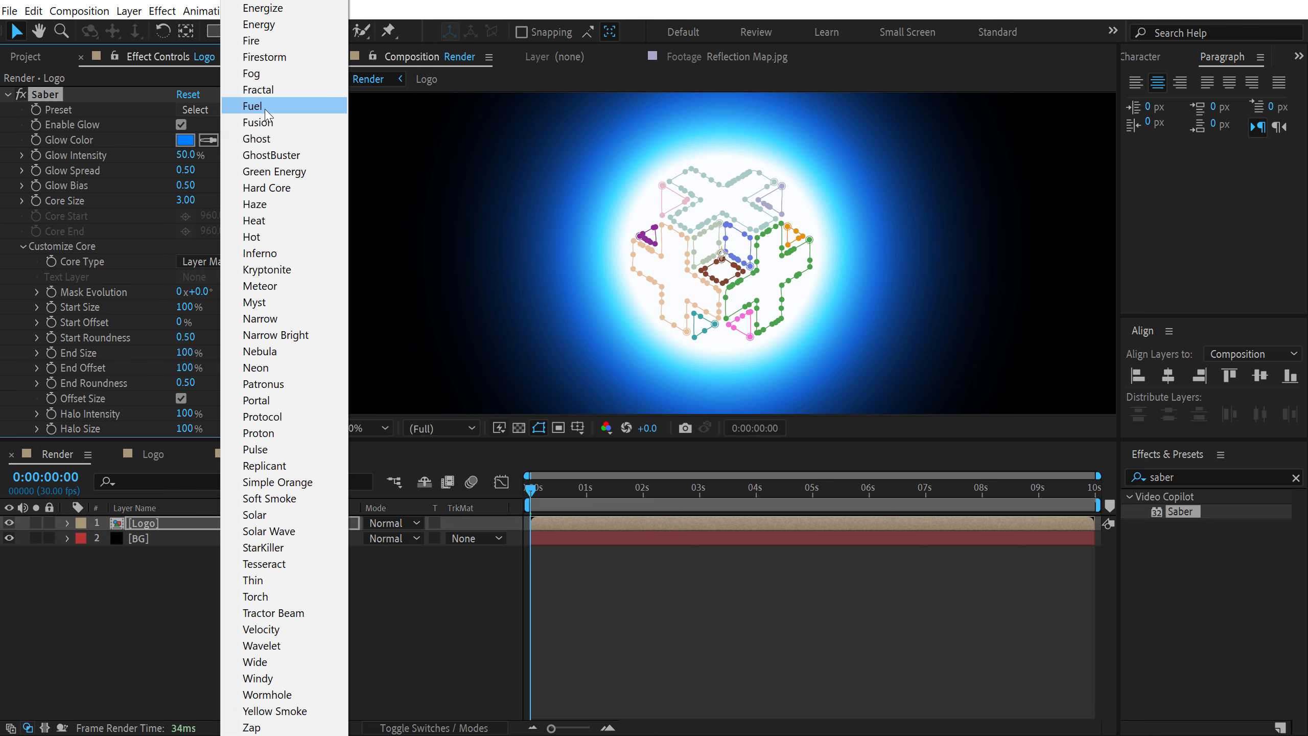
left_click(257, 290)
left_click(257, 109)
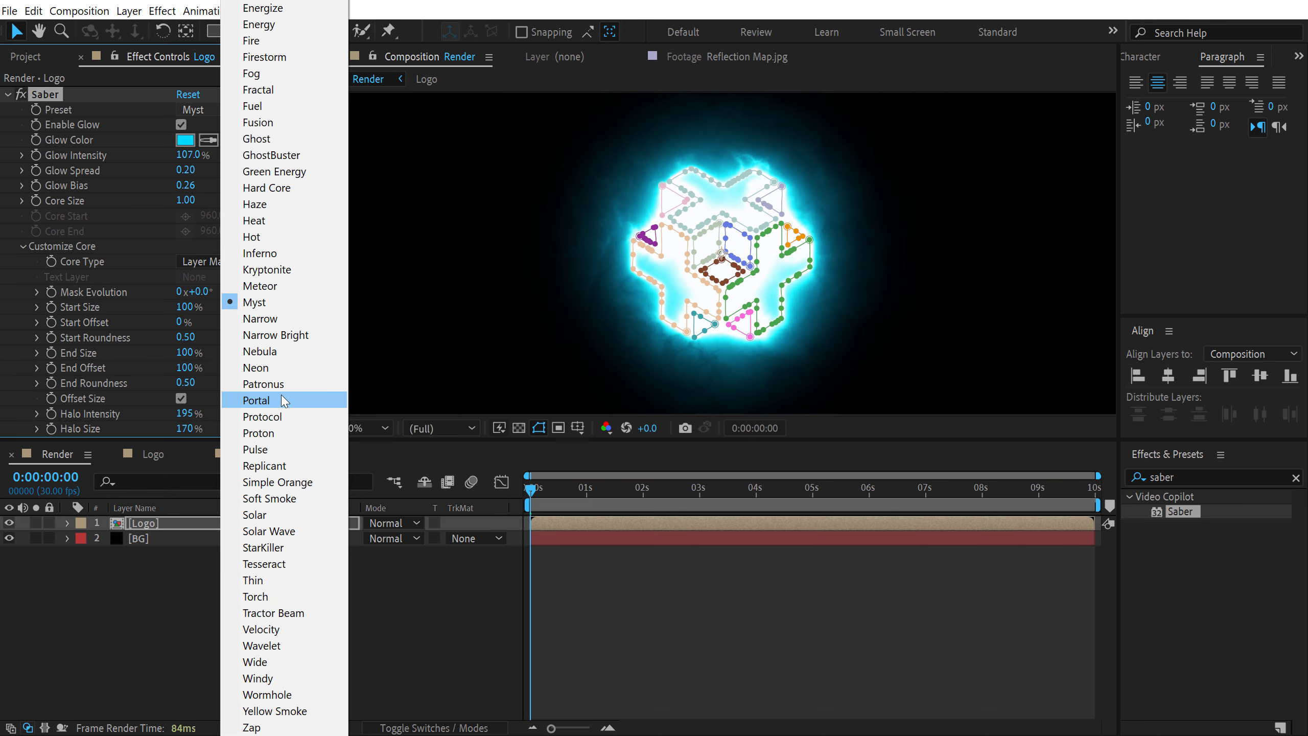
left_click(282, 408)
left_click(234, 113)
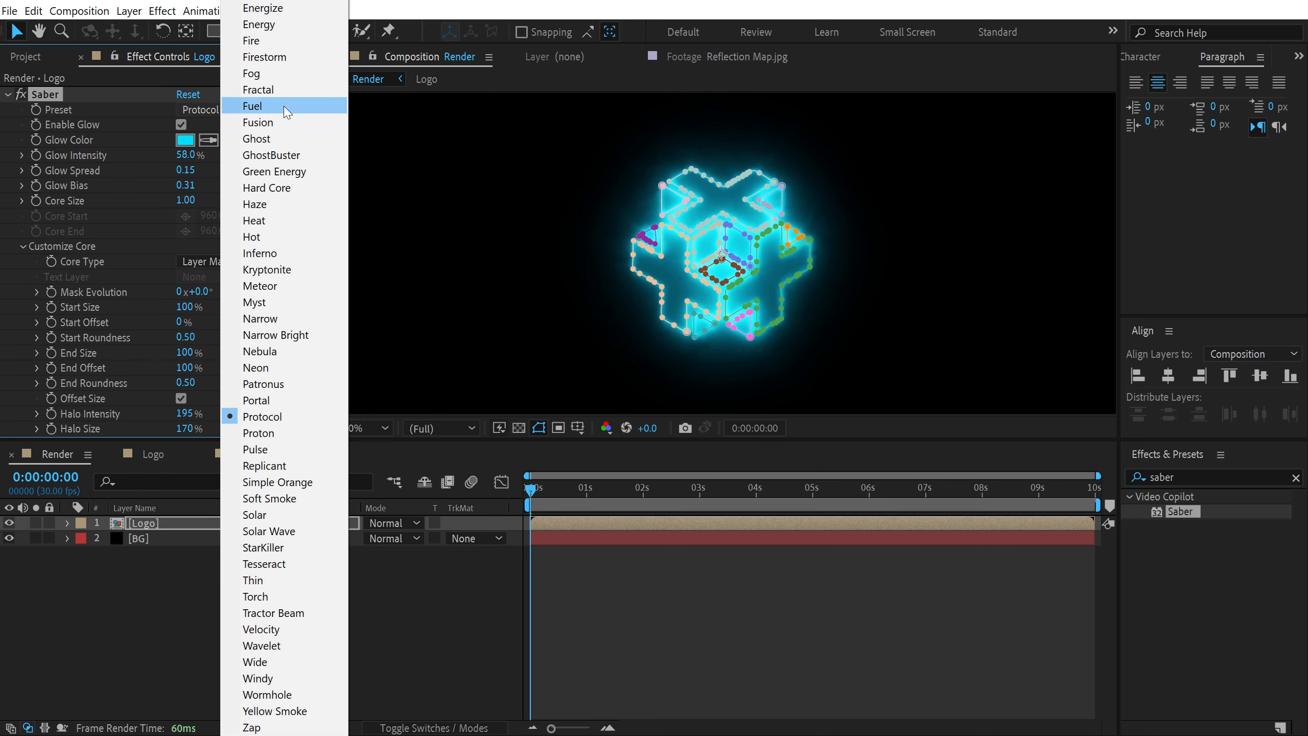
left_click(265, 238)
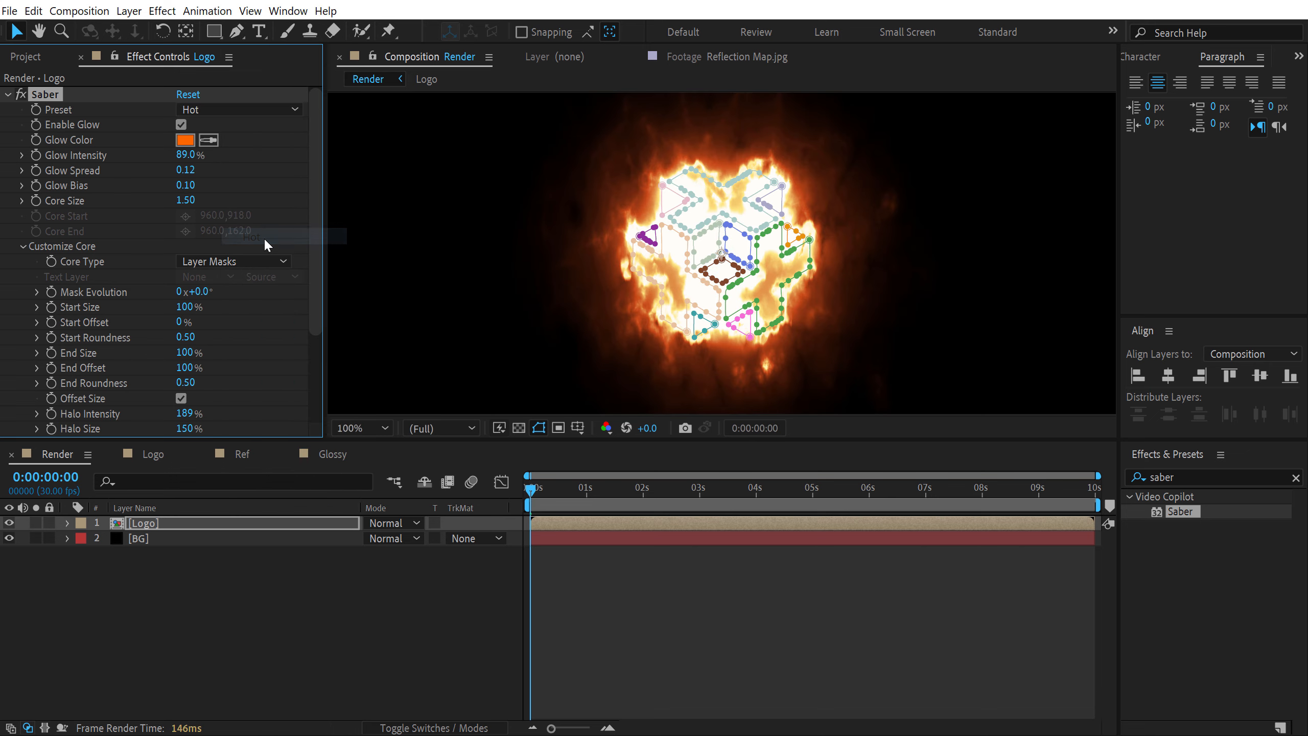
Set the Saber preset to Fire and hide the mask outlines in the composition view
left_click(243, 106)
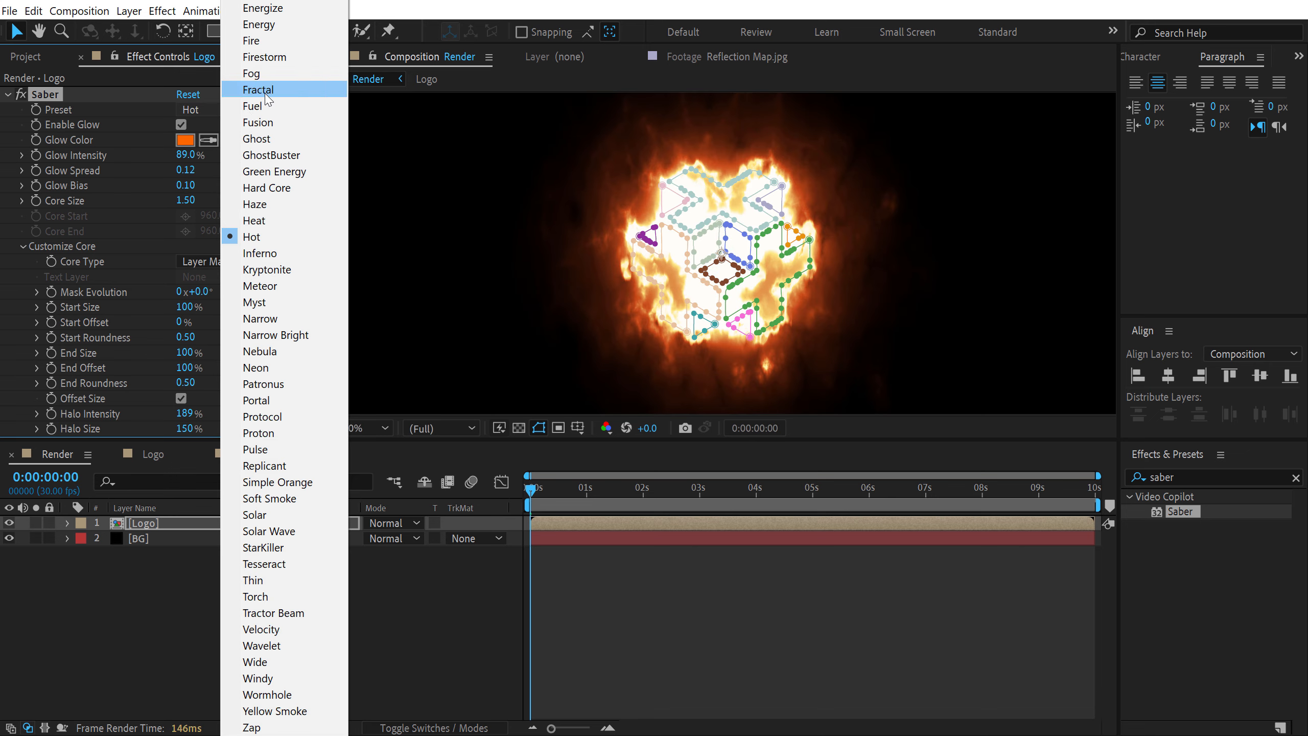
left_click(268, 40)
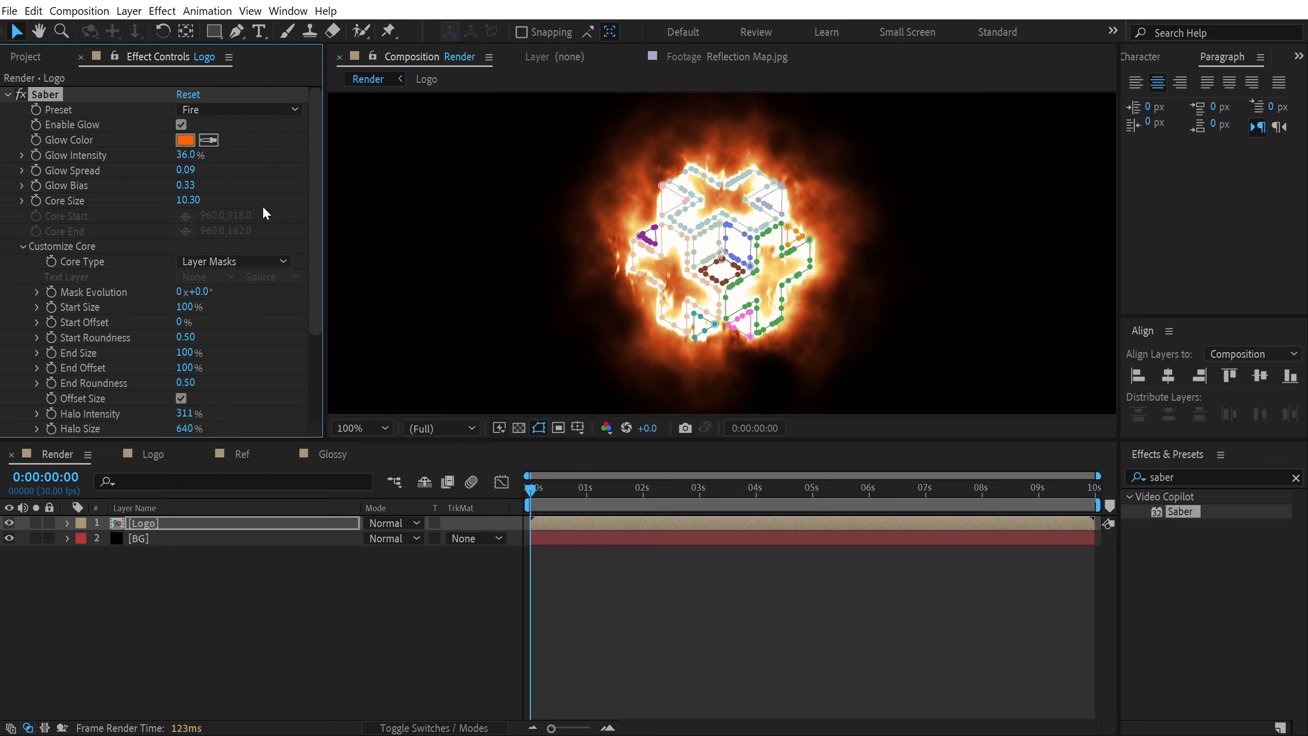
left_click(538, 427)
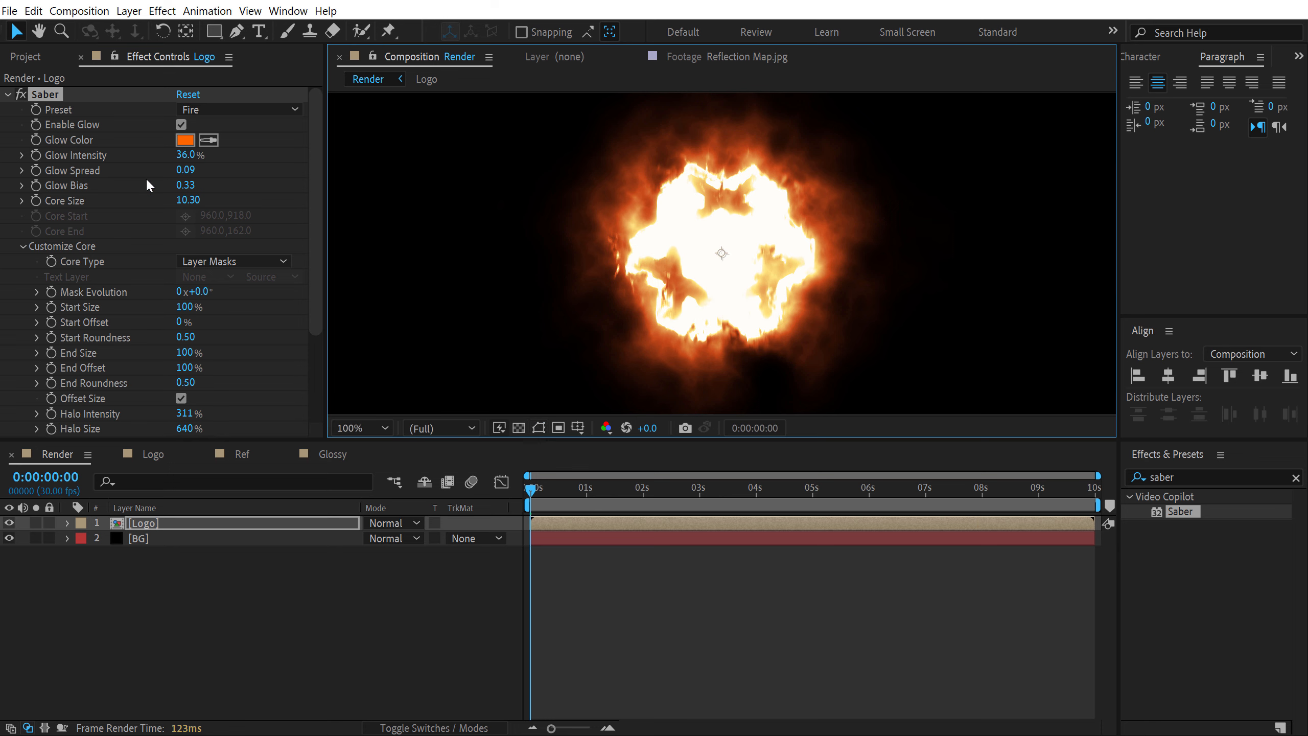
Set the Saber effect's Glow Intensity to 7% and its Core Size to 4
left_click(186, 156)
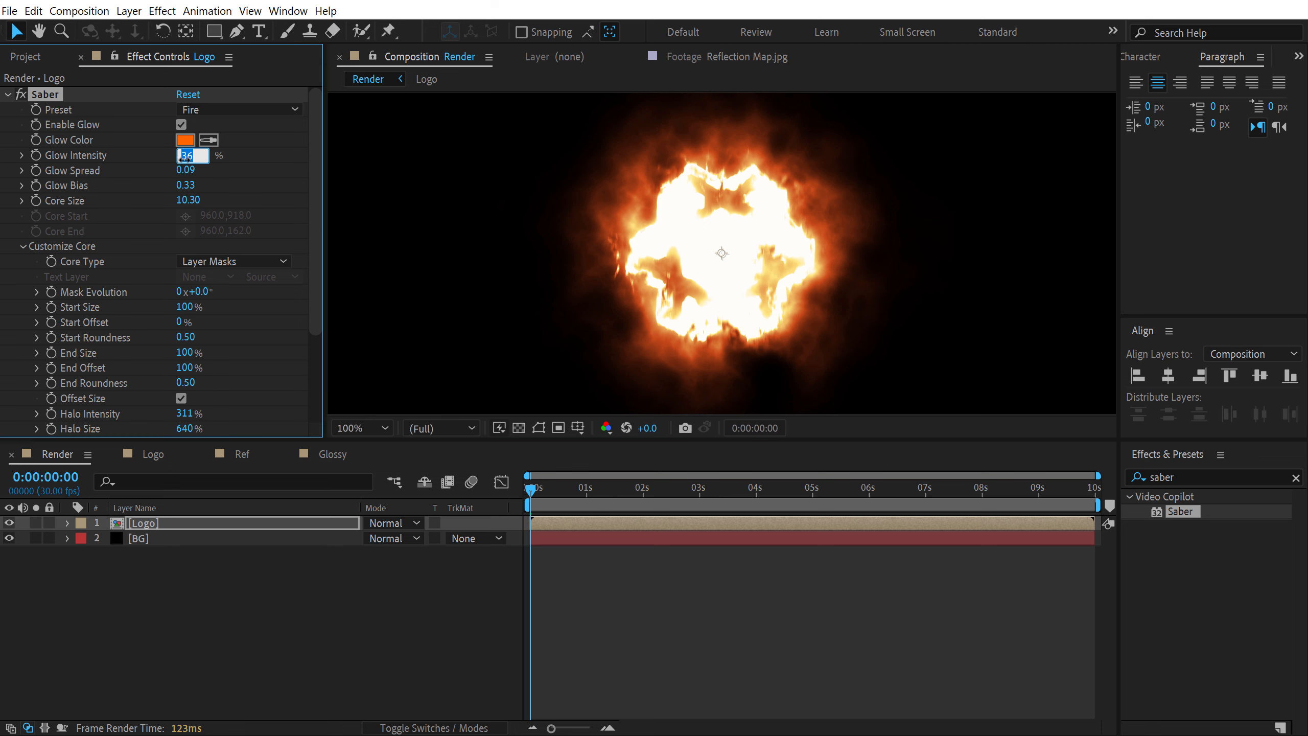
type("7")
key("Return")
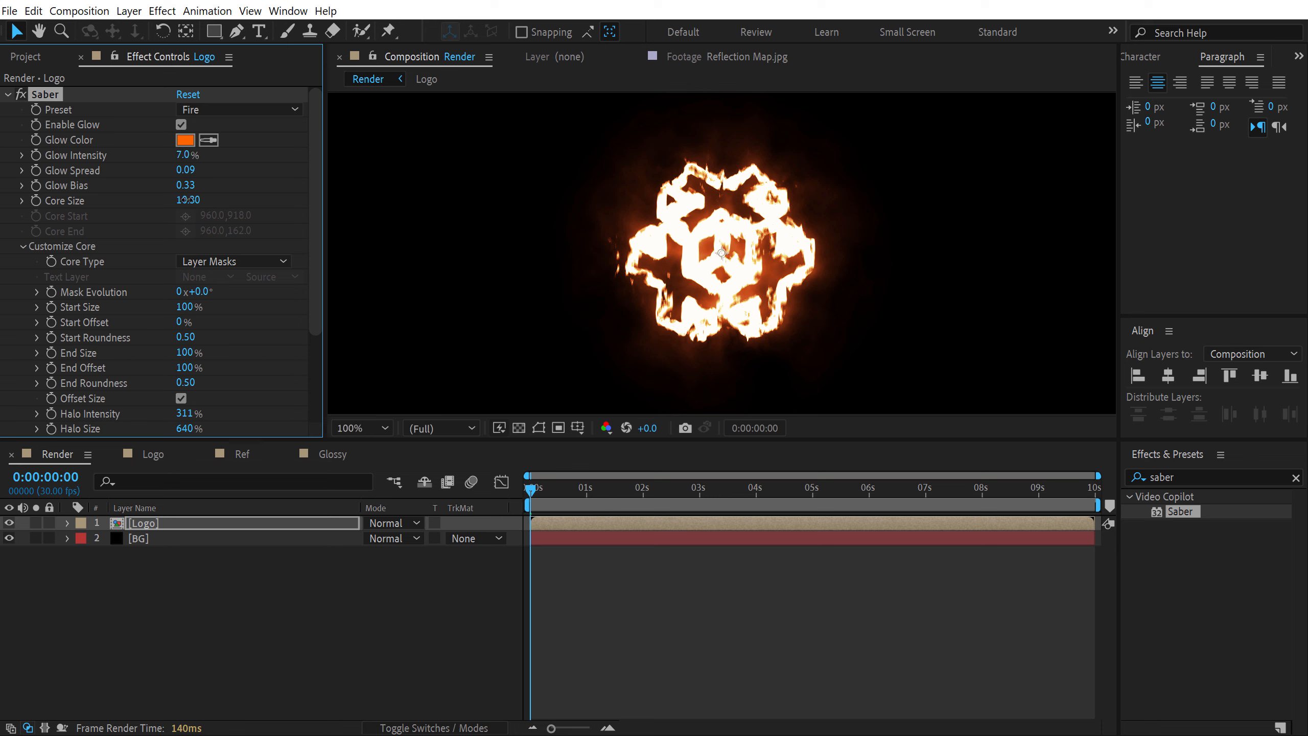
left_click(188, 201)
type("4")
left_click(245, 356)
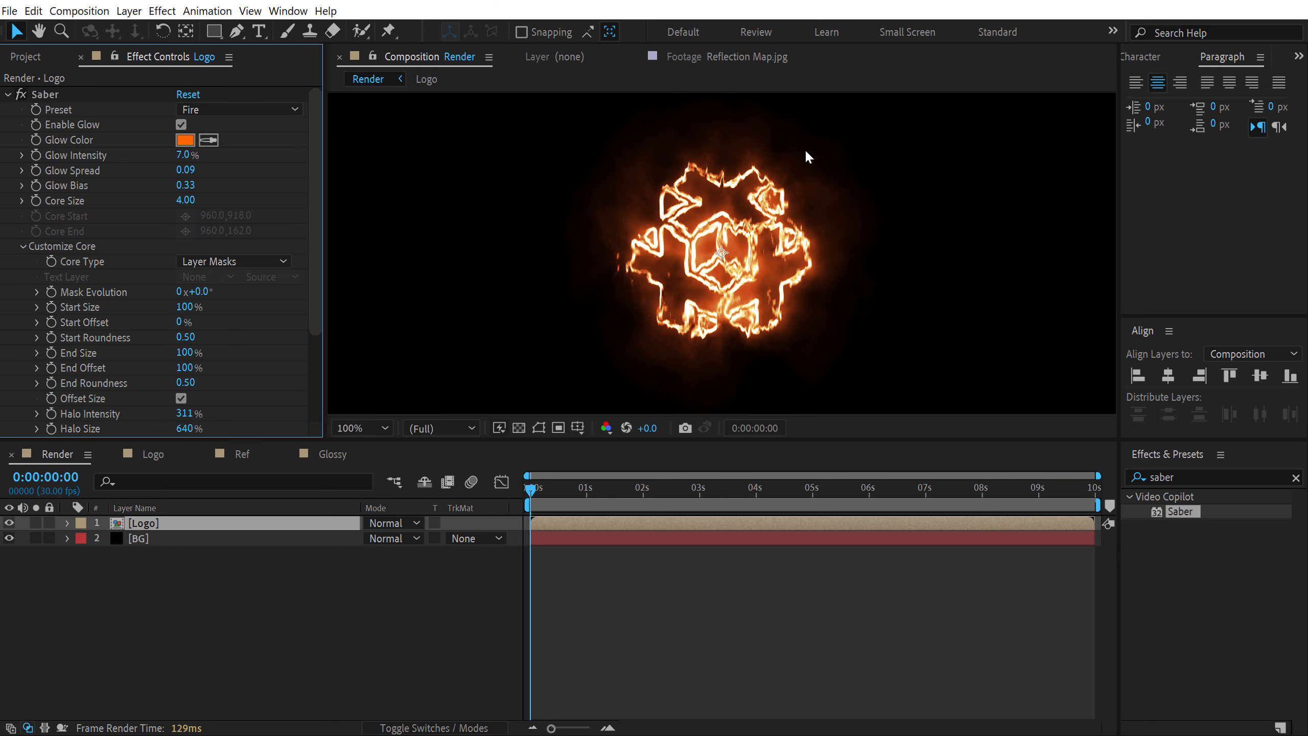
Preview the burning logo animation from the start of the Render composition
left_click_drag(568, 490, 495, 491)
key("comma")
key("space")
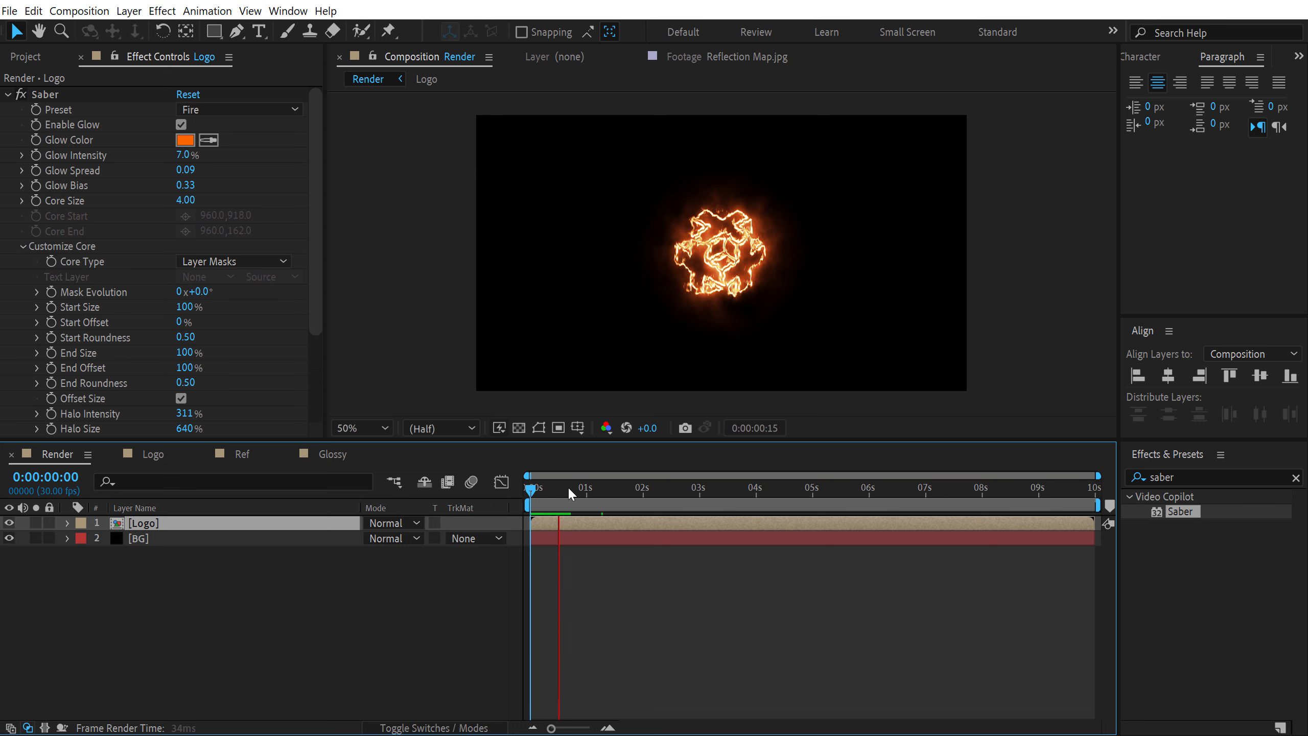
key("space")
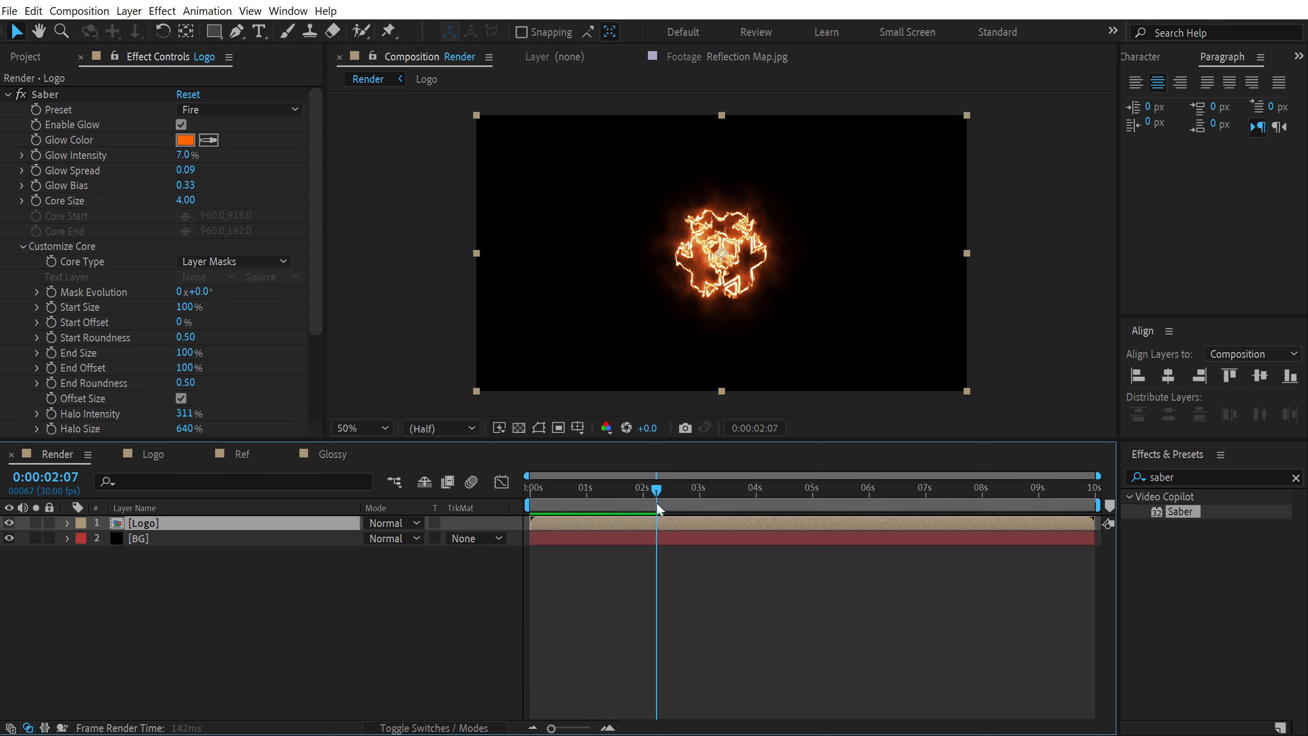
scroll(154, 257, "down", 3)
Show the project items and expand the ProductionCrate Assets folder
left_click(25, 57)
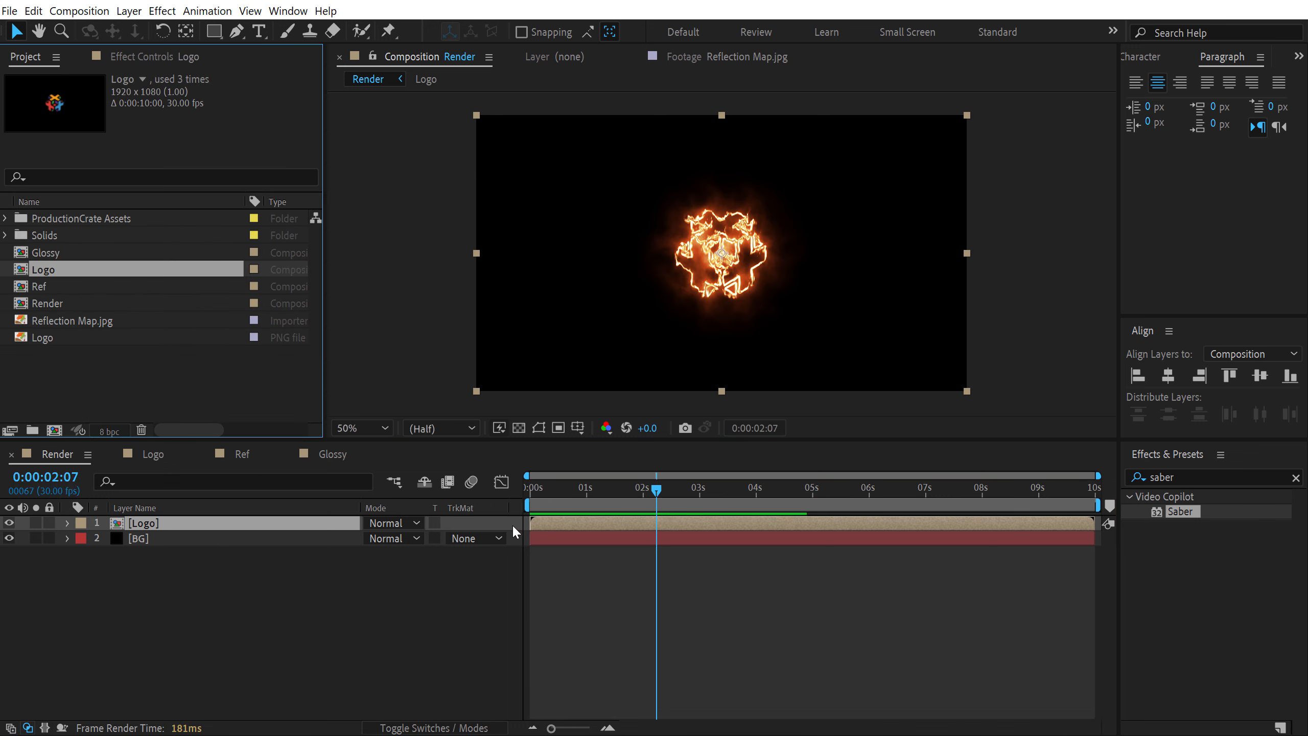
left_click(65, 380)
left_click(5, 218)
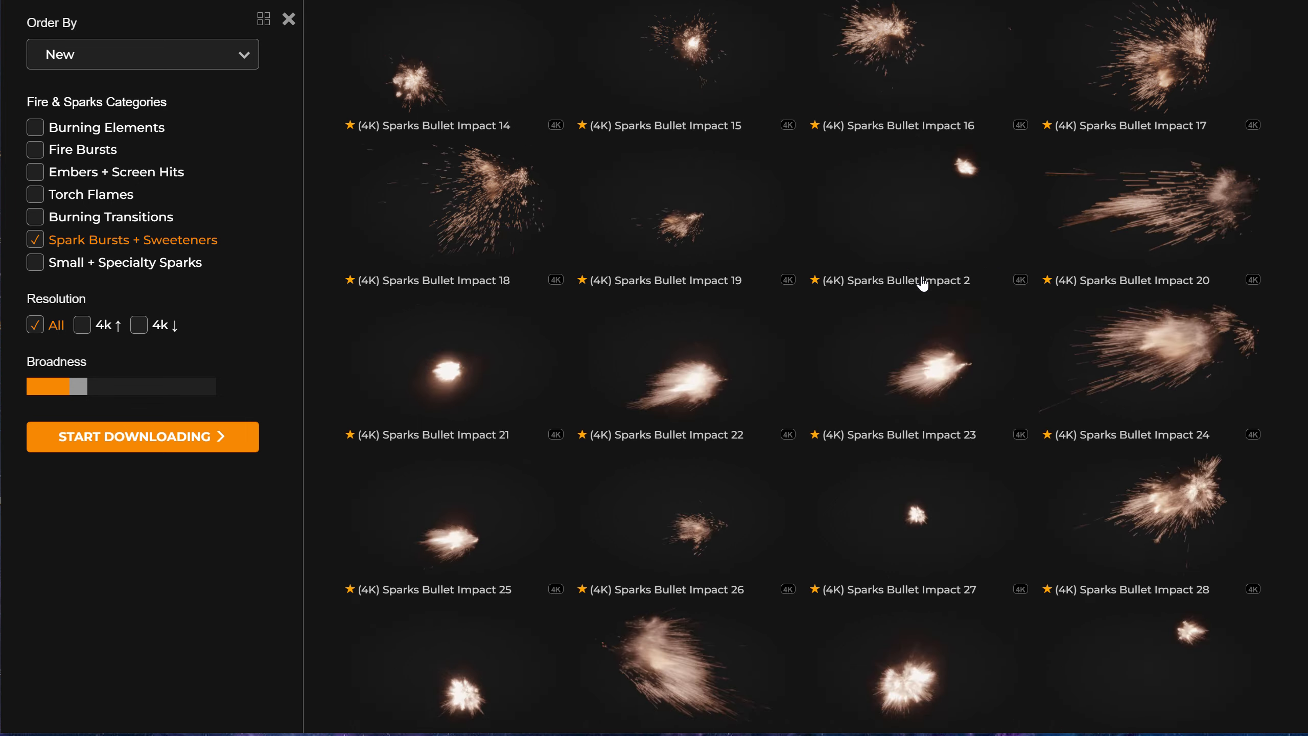
Browse the Spark Bursts + Sweeteners clips in the ProductionCrate online library
scroll(922, 282, "down", 15)
scroll(914, 361, "down", 5)
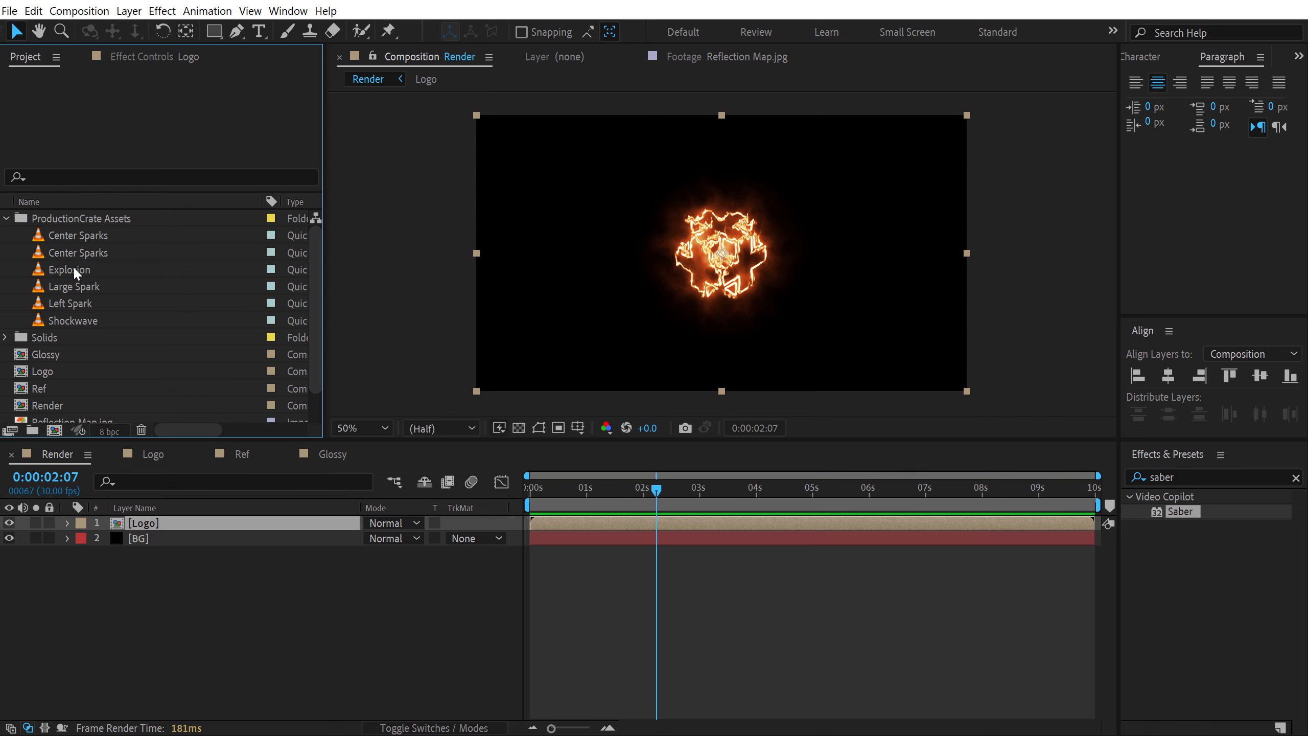
Add the Explosion clip above the Logo layer and shift the Logo layer to start at 0:00:00:10
left_click_drag(74, 265, 189, 518)
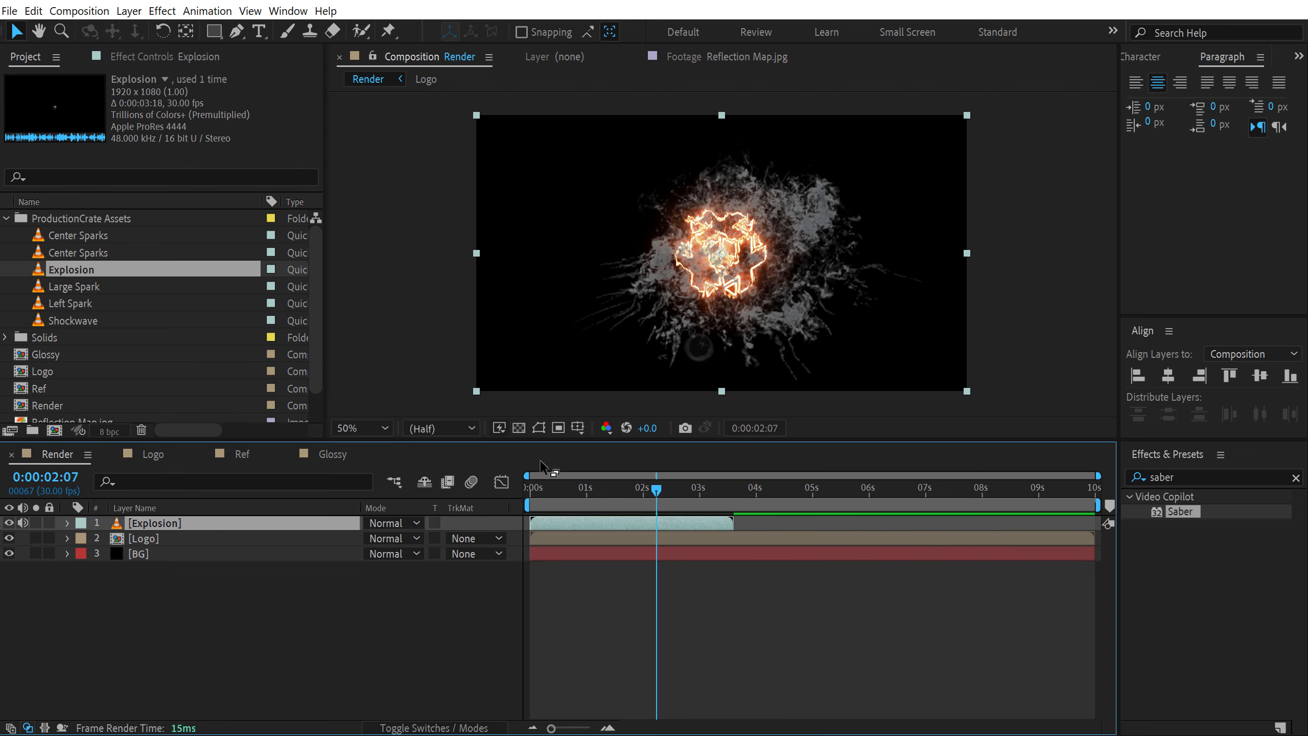
mouse_move(557, 482)
left_mouse_down()
mouse_move(528, 493)
mouse_move(659, 491)
mouse_move(554, 494)
left_mouse_up()
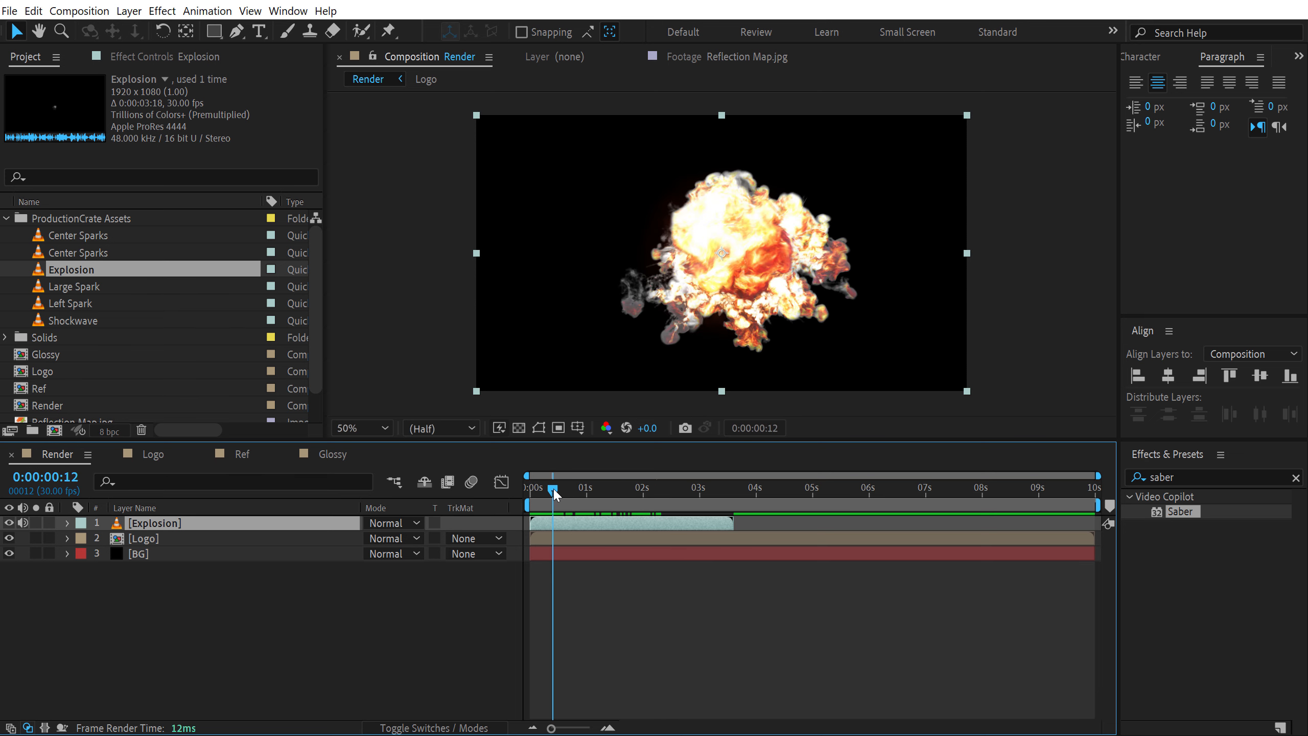
left_click_drag(554, 495, 550, 495)
left_click(546, 538)
left_click_drag(549, 545, 562, 540)
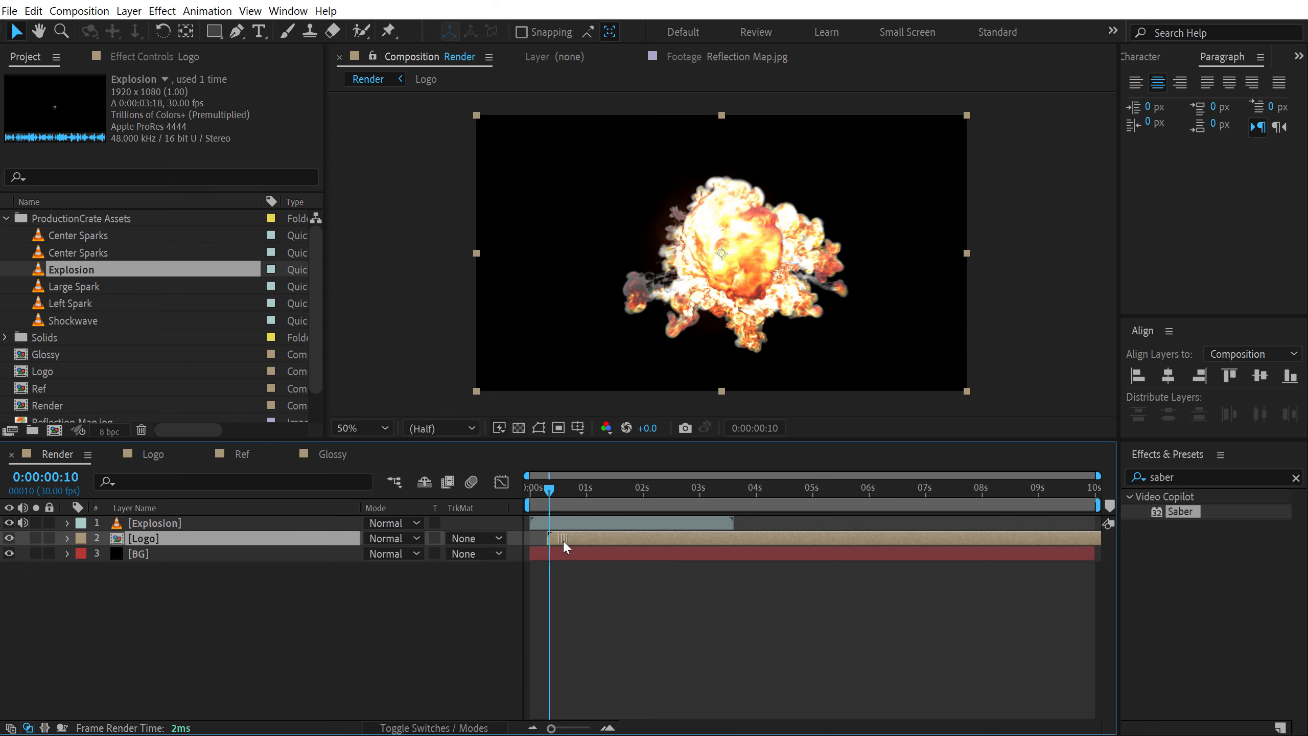
Apply Compound Blur to the Logo layer with the Explosion layer as its Blur Layer, viewing the frame at 0:00:02:02
left_click_drag(550, 494, 647, 493)
scroll(630, 321, "up", 1)
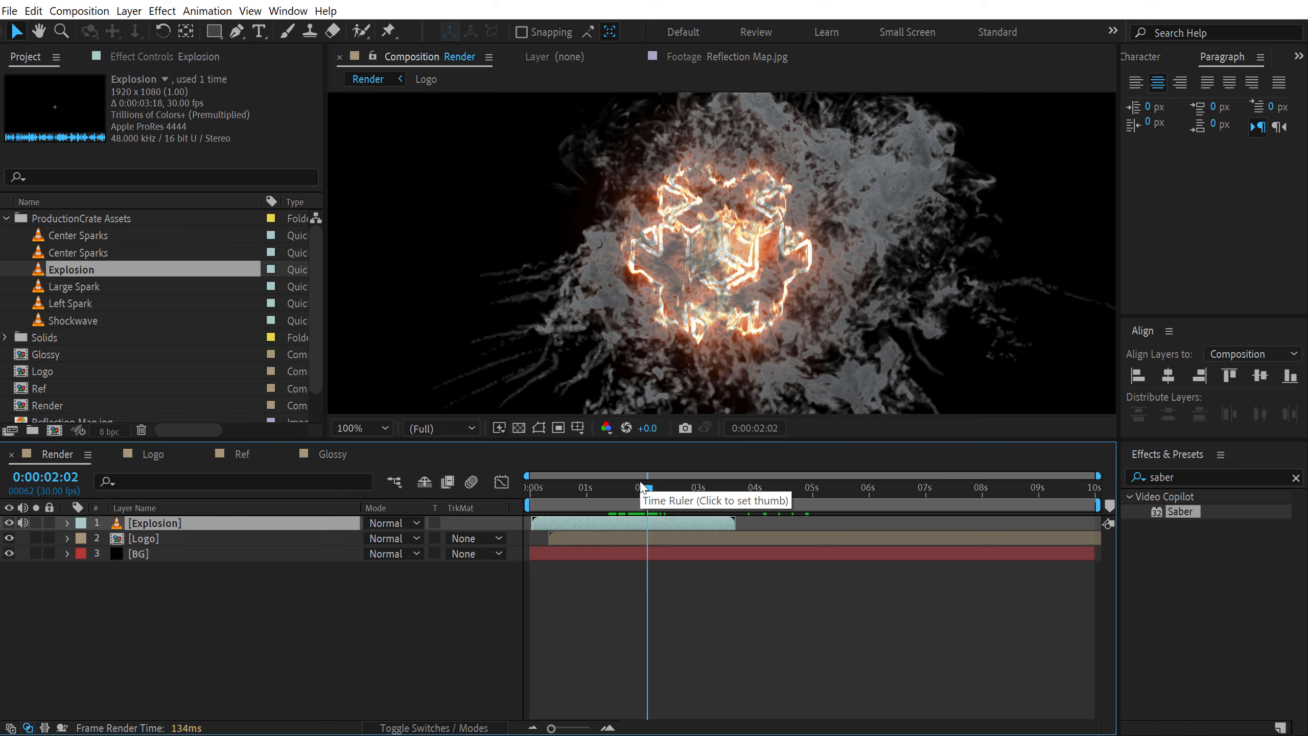
left_click(156, 540)
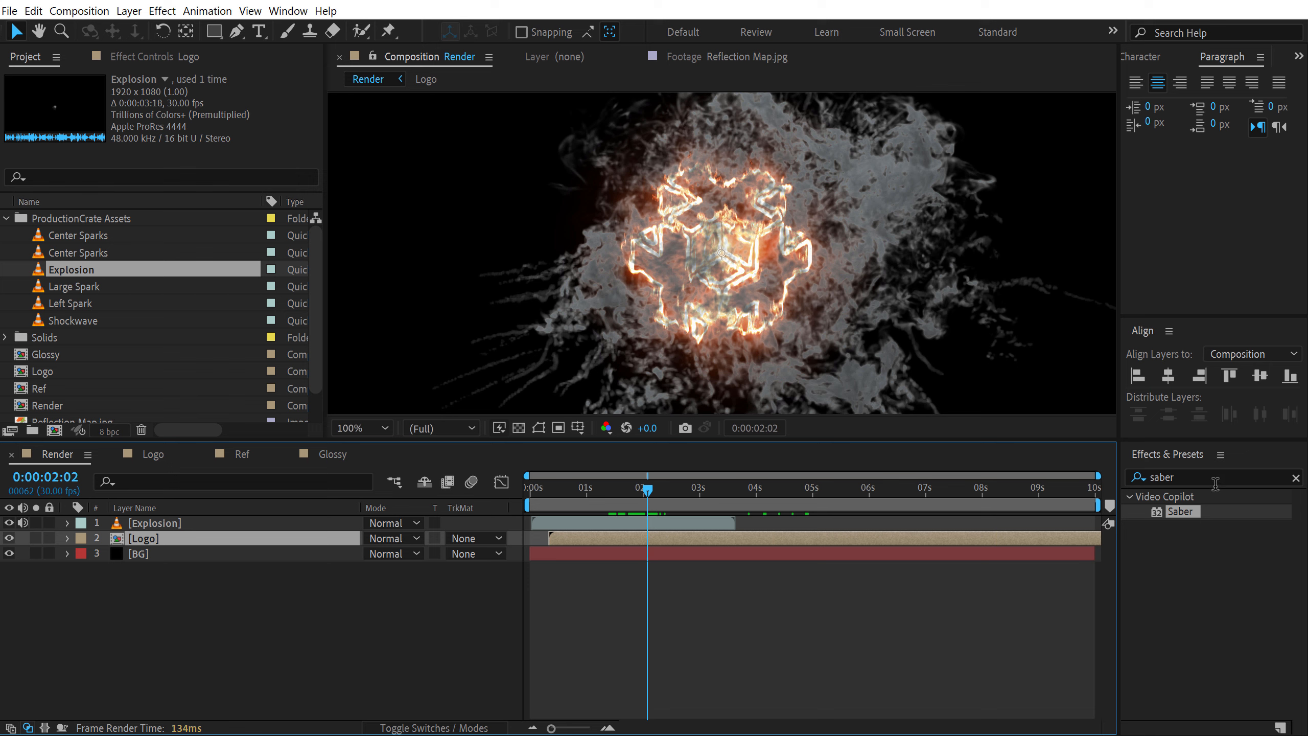
left_click(1191, 478)
type("comp")
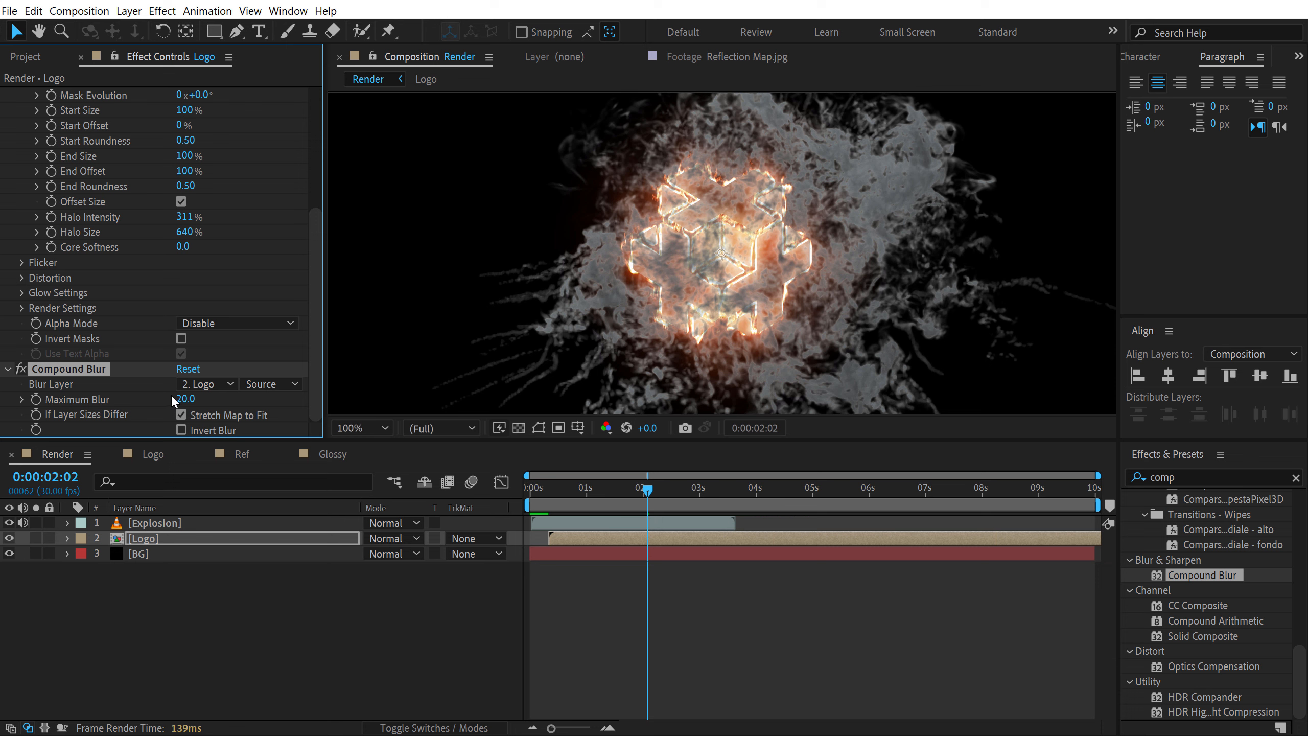
left_click(205, 385)
left_click(216, 417)
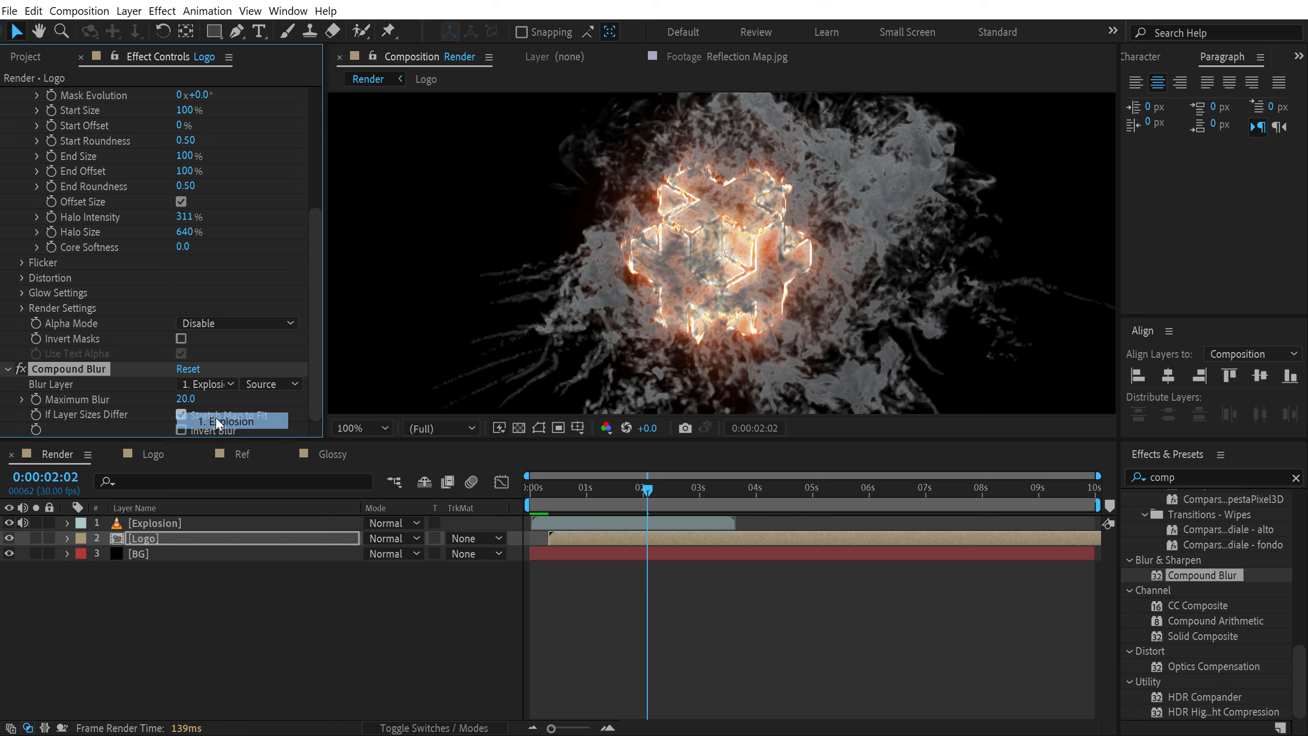
Try a Maximum Blur of 50 on the Compound Blur and check it at 0:00:01:07 and 0:00:02:12
left_click(185, 400)
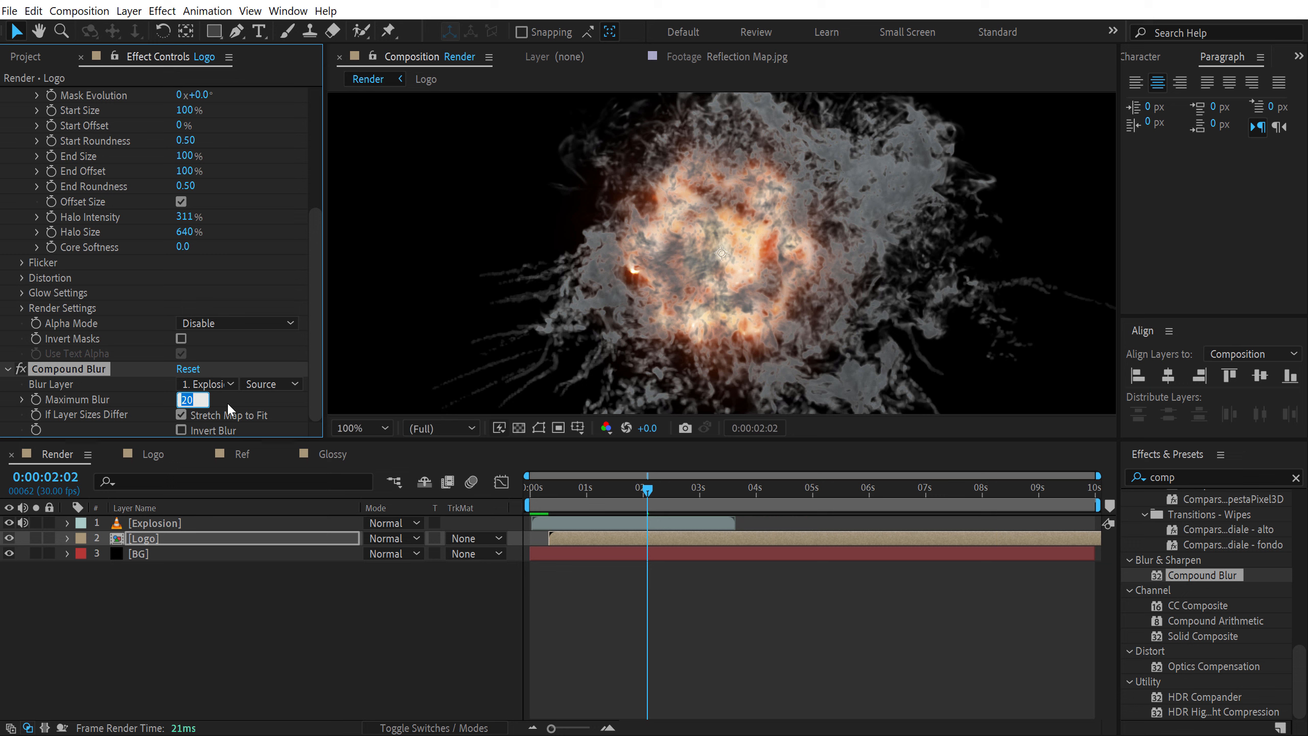
type("50")
left_click(216, 578)
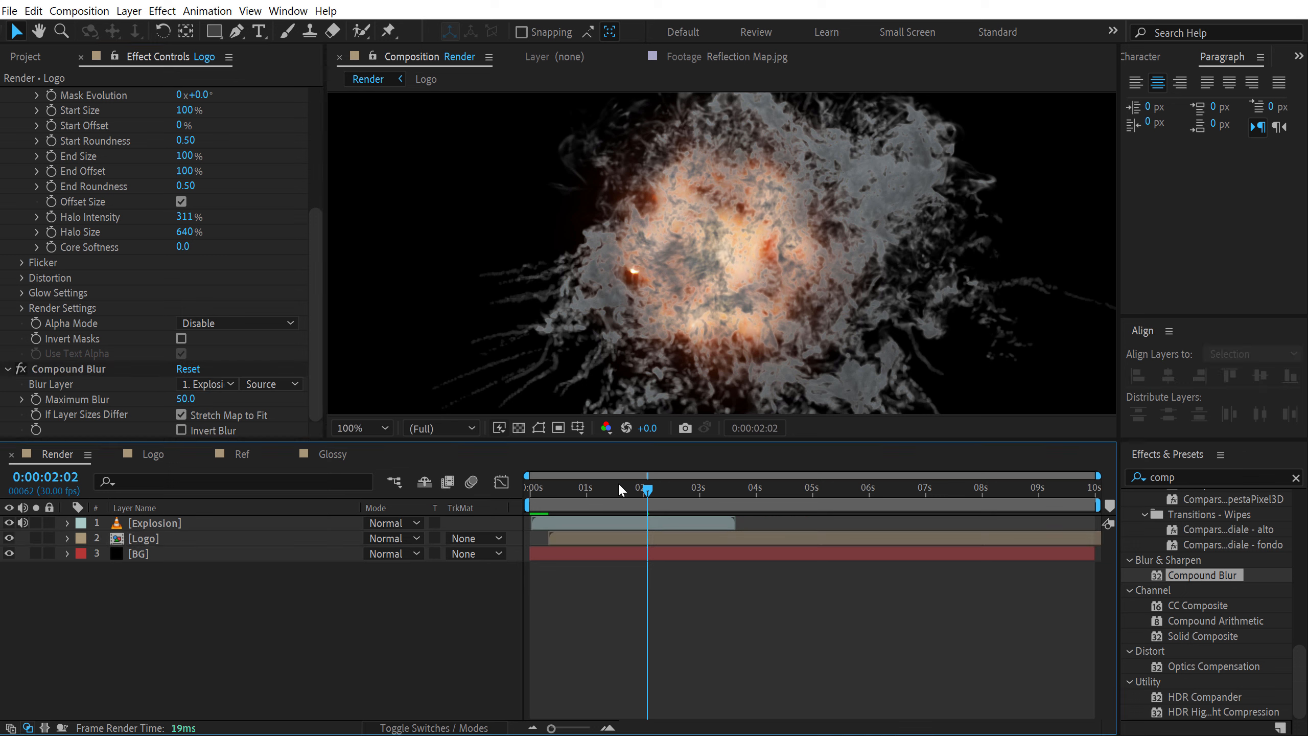
left_click(601, 482)
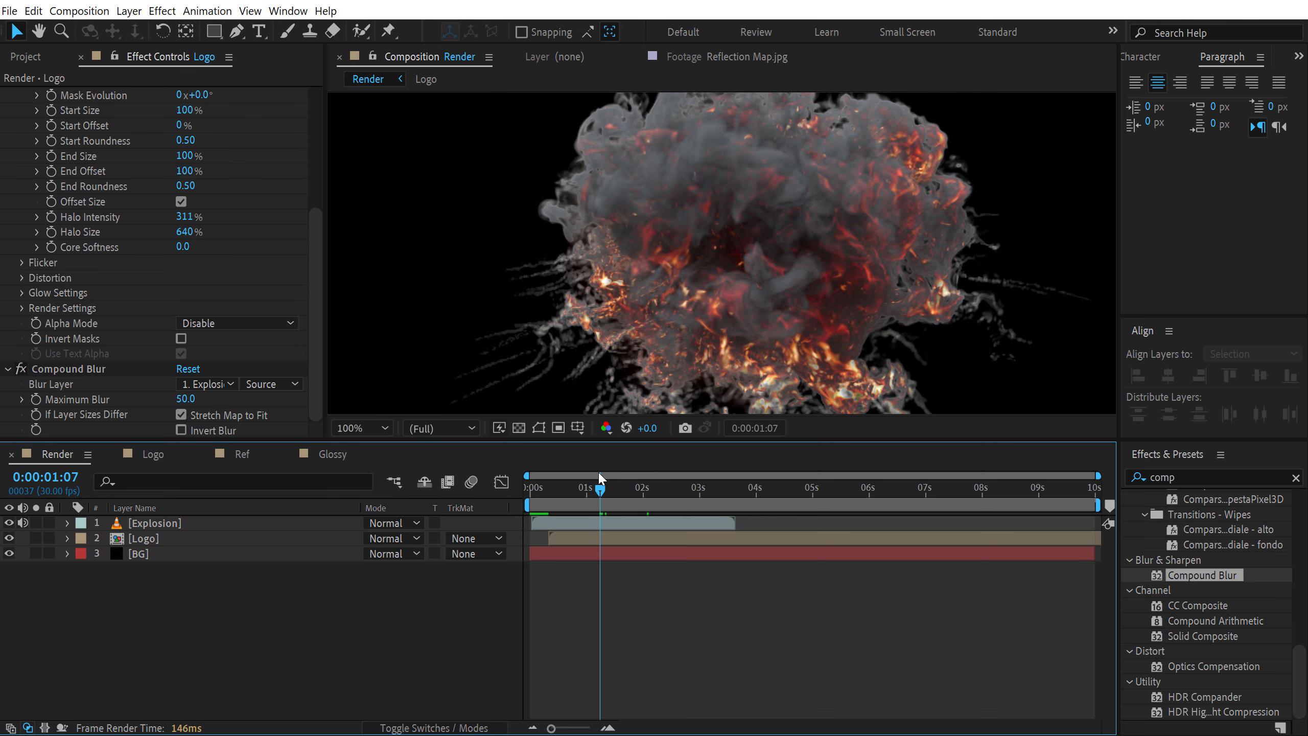
left_click_drag(608, 487, 666, 492)
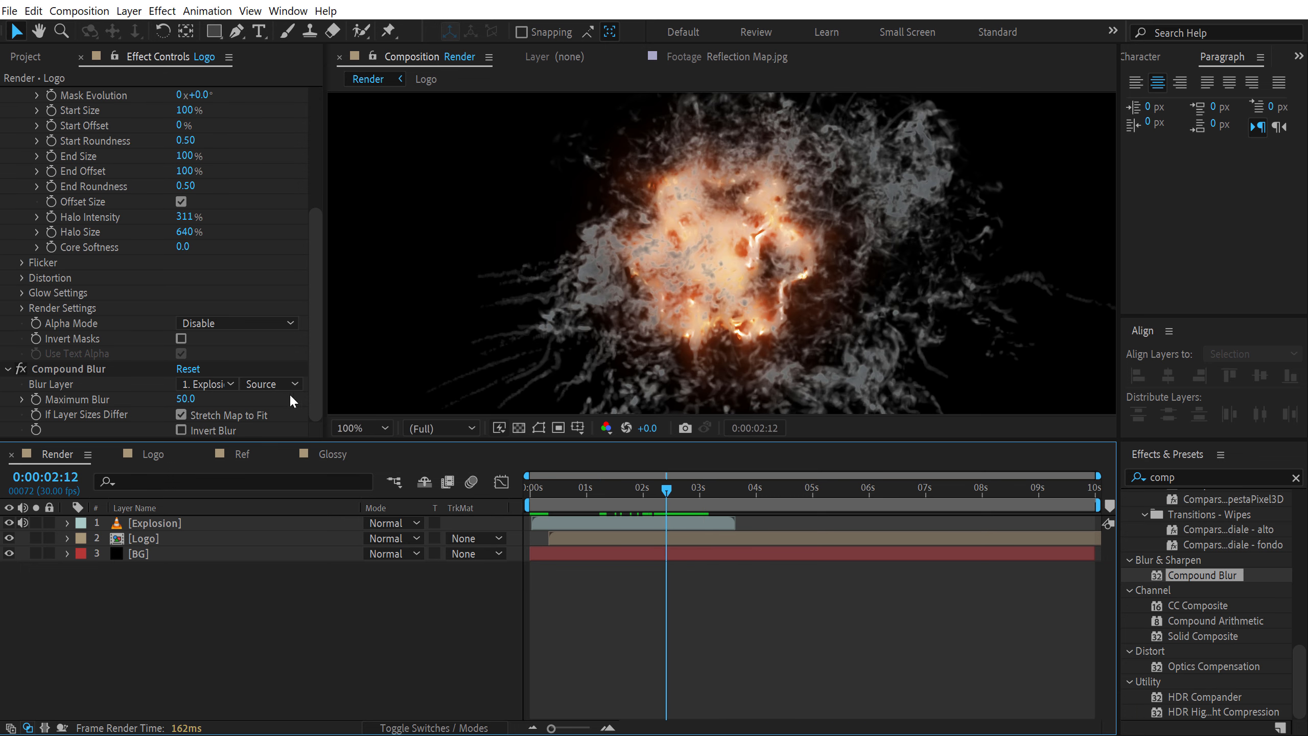
Set the Compound Blur's Maximum Blur to 25 and check the result around 0:00:02:07
left_click_drag(189, 399, 171, 403)
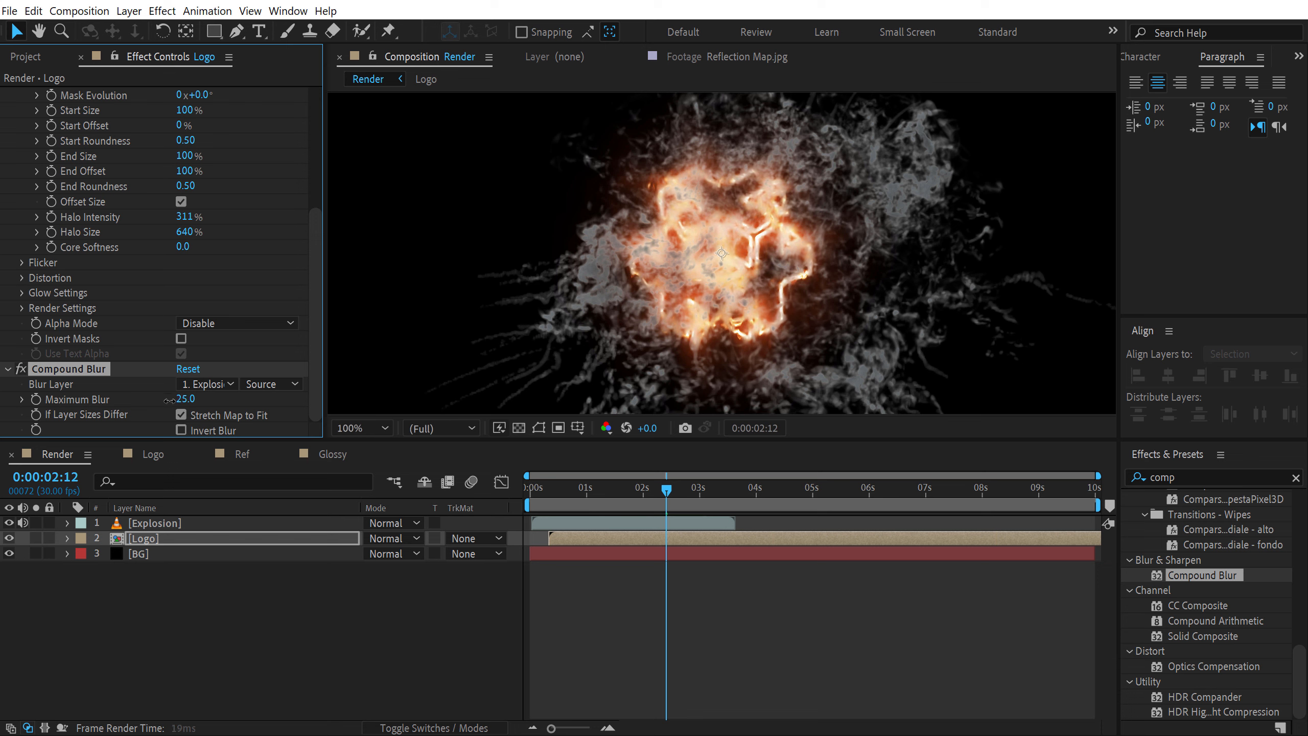
left_click(183, 400)
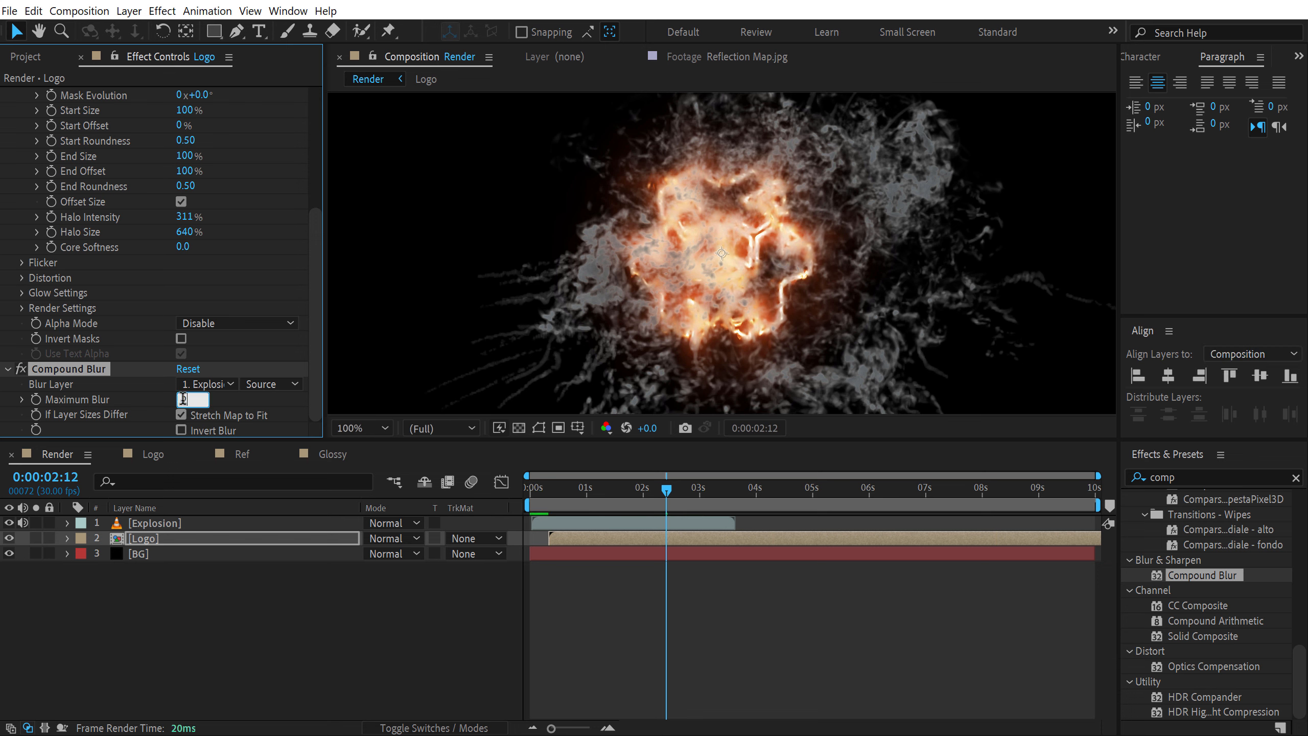
type("25")
left_click(282, 599)
left_click_drag(627, 485, 656, 494)
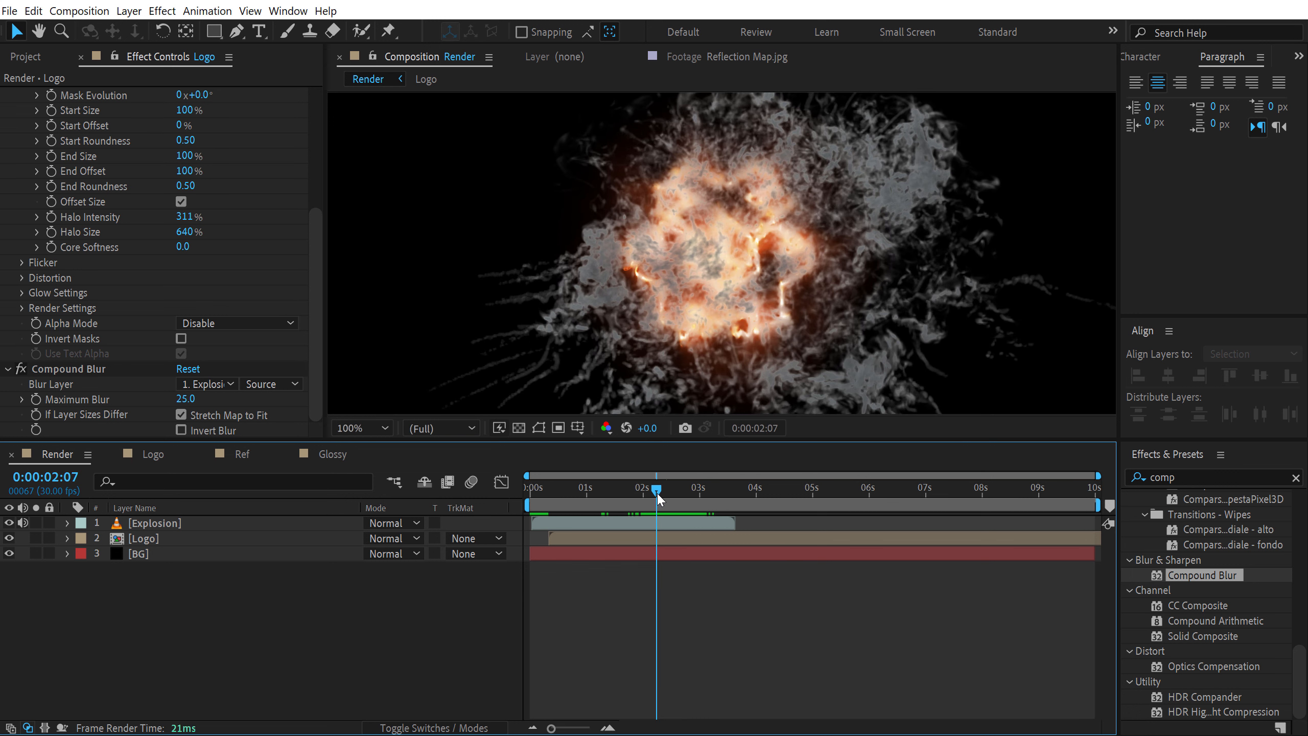
Set the Maximum Blur of the Logo layer's Compound Blur to 30
left_click(186, 399)
type("3")
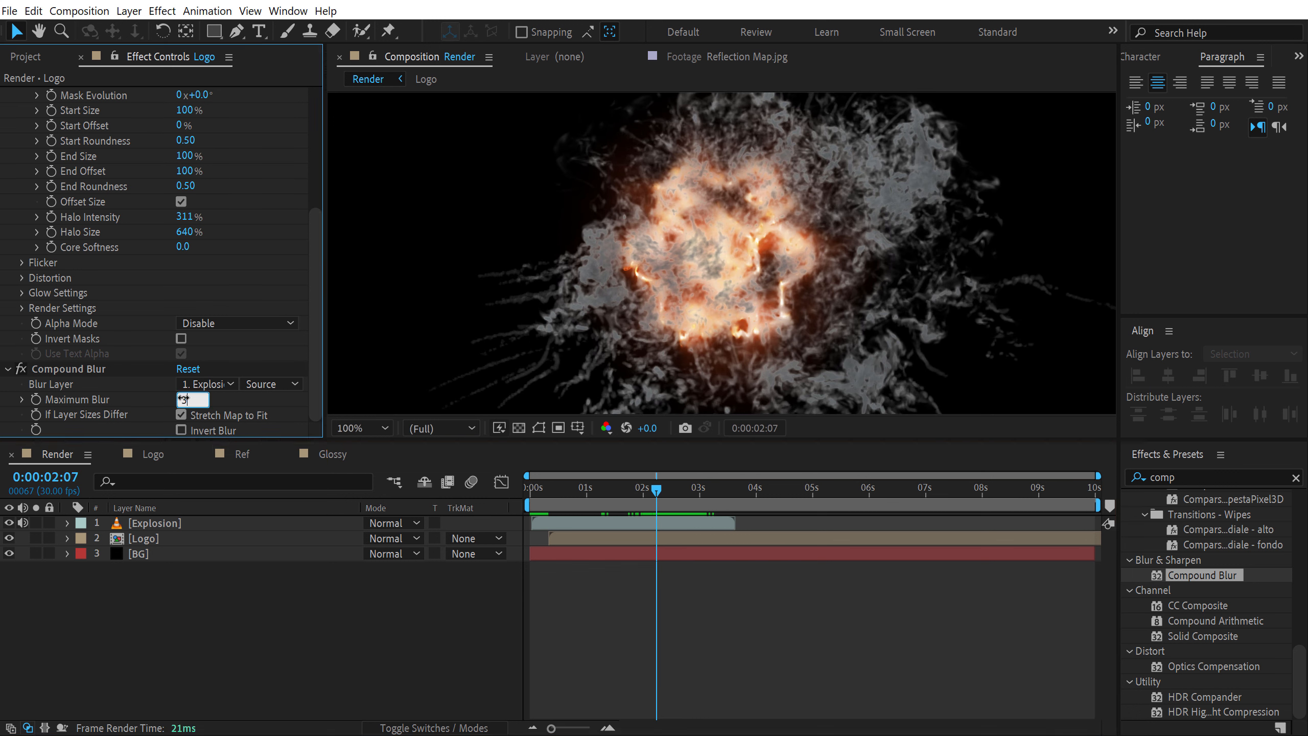
type("0")
left_click(224, 588)
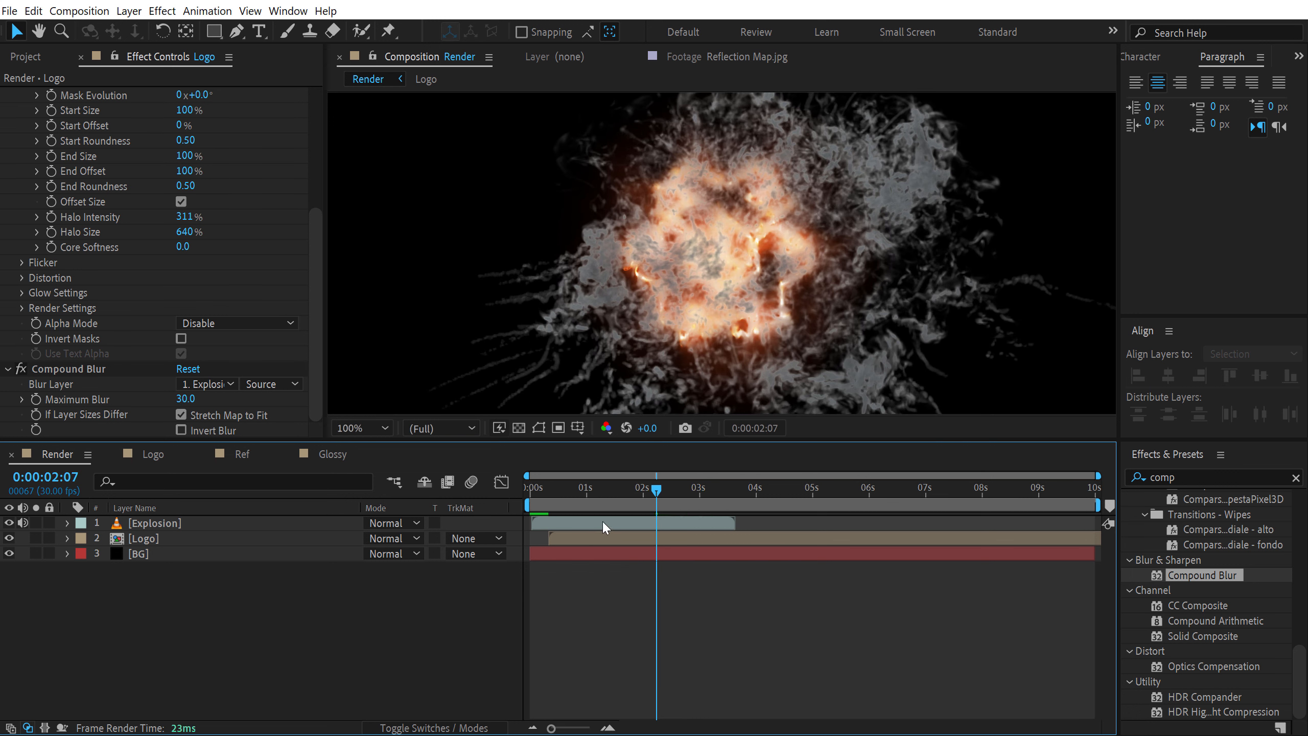
Preview the first Center Sparks clip in the Footage viewer at 25% zoom, scrubbing through its frames, and return to the Render composition
left_click(47, 58)
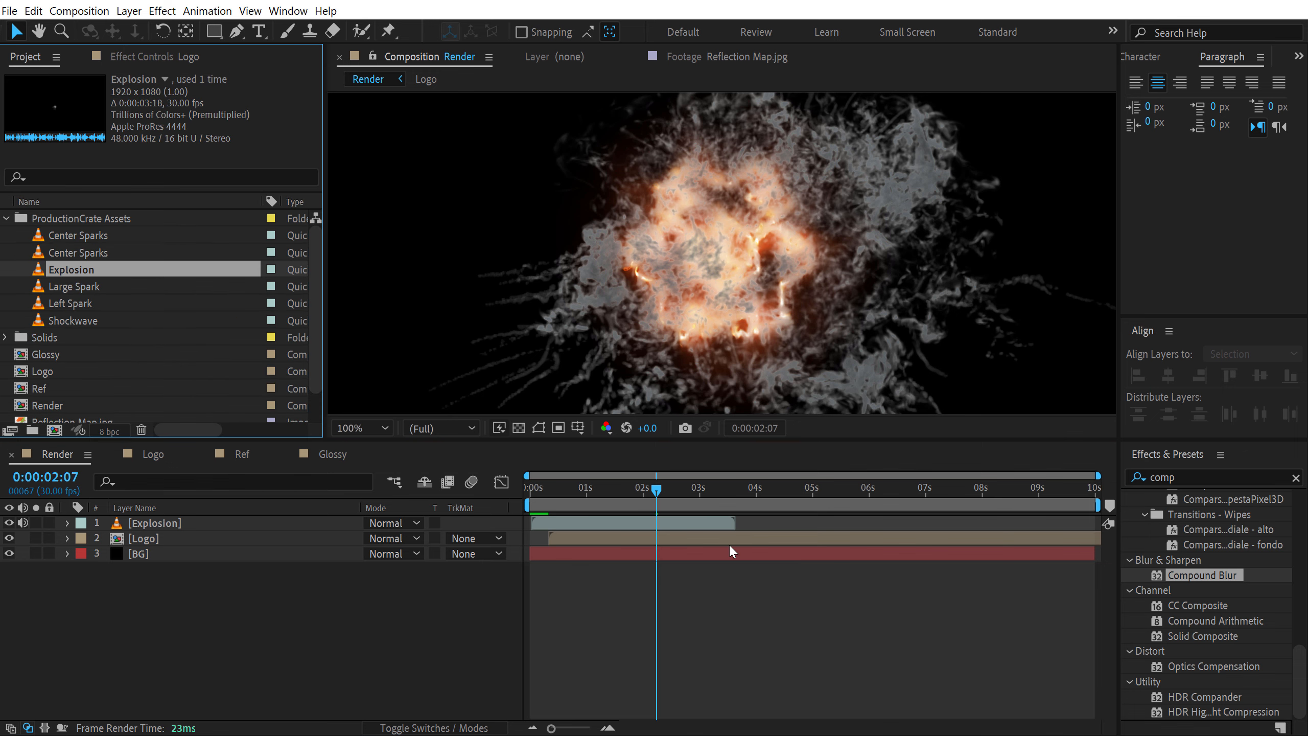
left_click_drag(679, 487, 761, 497)
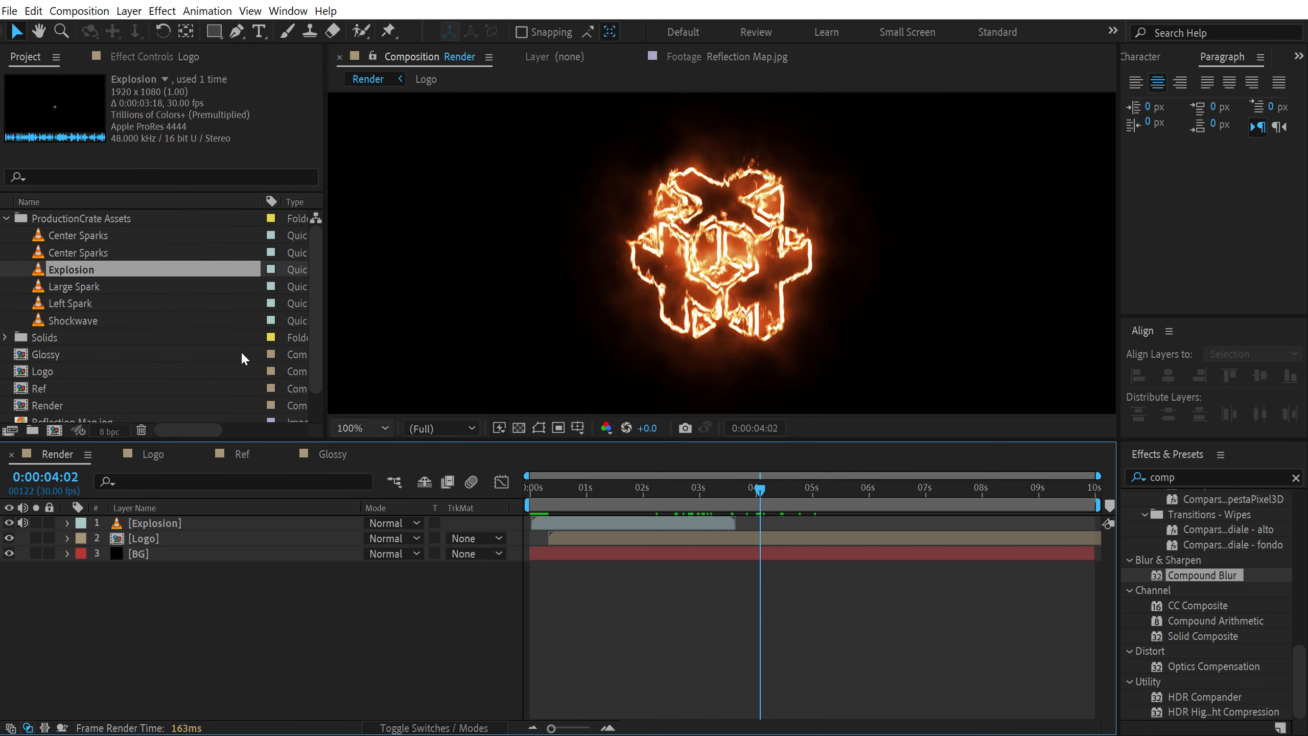
left_click(84, 236)
double_click(72, 244)
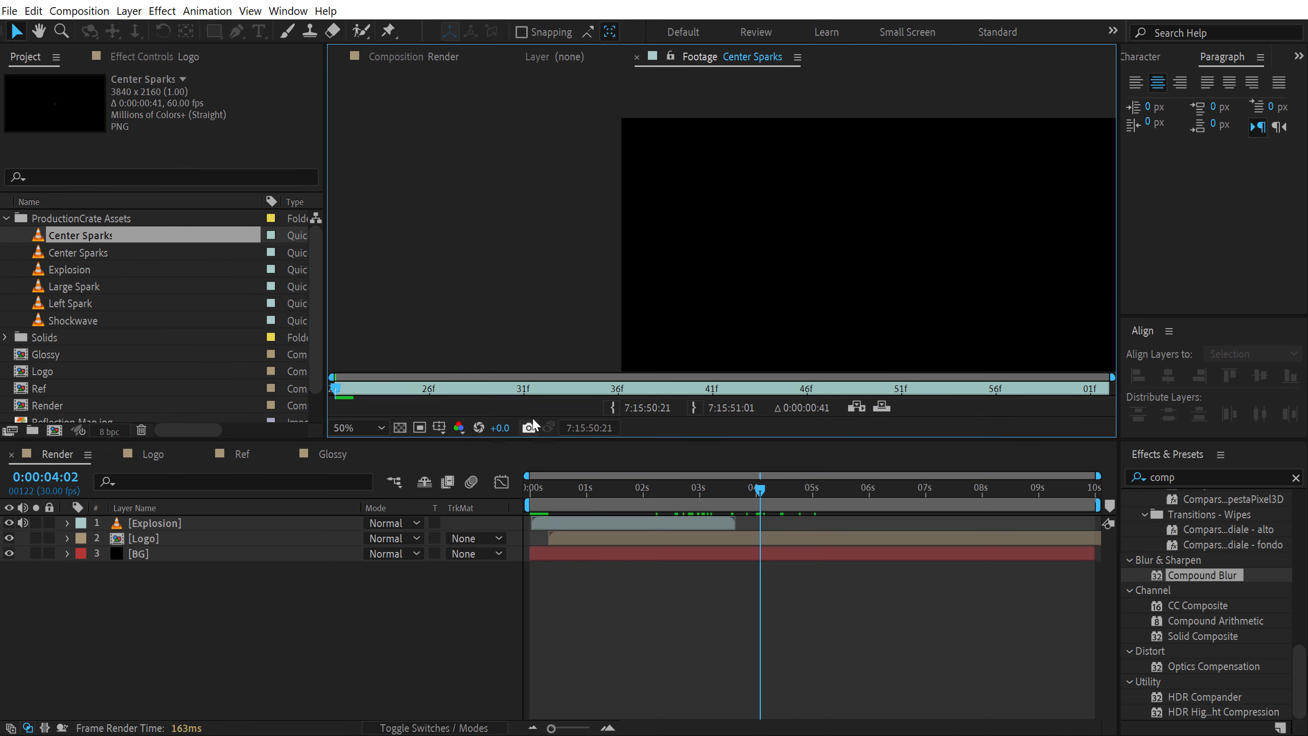
left_click_drag(558, 391, 713, 391)
scroll(717, 267, "down", 2)
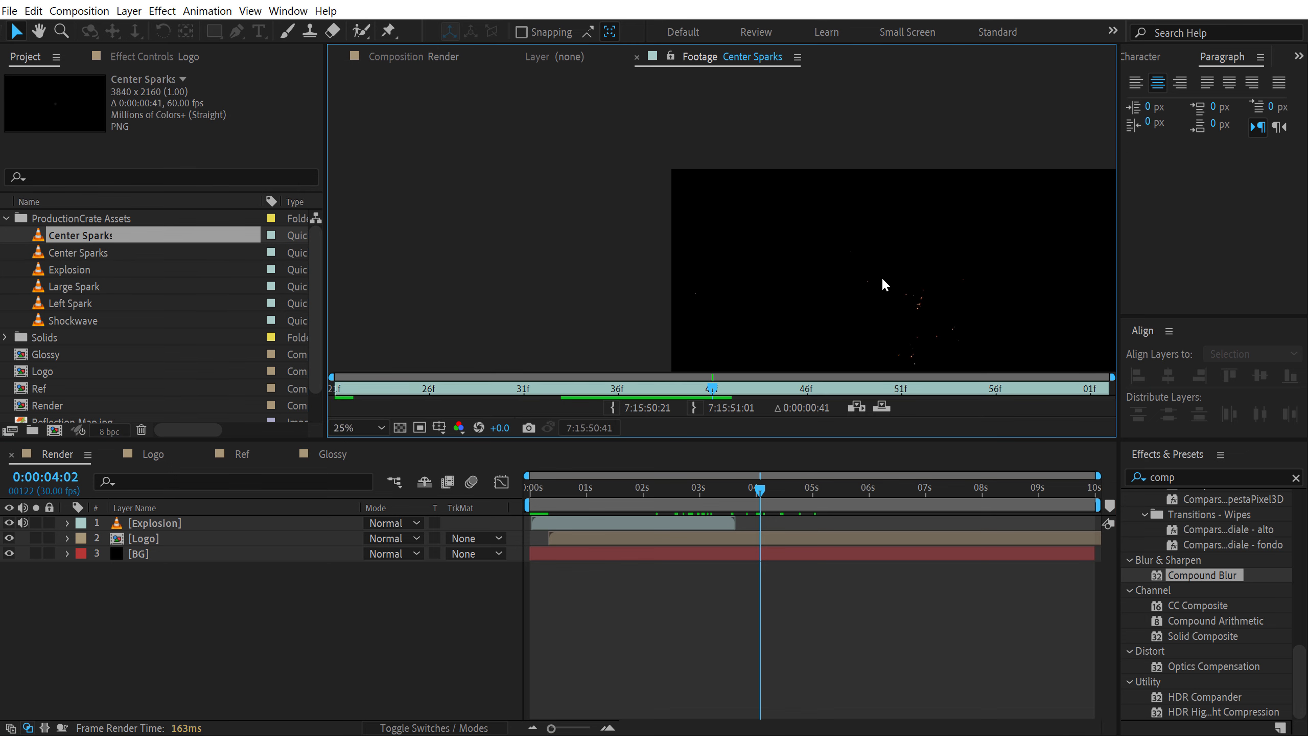
key("h")
mouse_move(881, 277)
left_mouse_down()
mouse_move(652, 168)
mouse_move(684, 209)
mouse_move(682, 192)
left_mouse_up()
key("v")
mouse_move(520, 392)
left_mouse_down()
mouse_move(354, 398)
mouse_move(456, 398)
left_mouse_up()
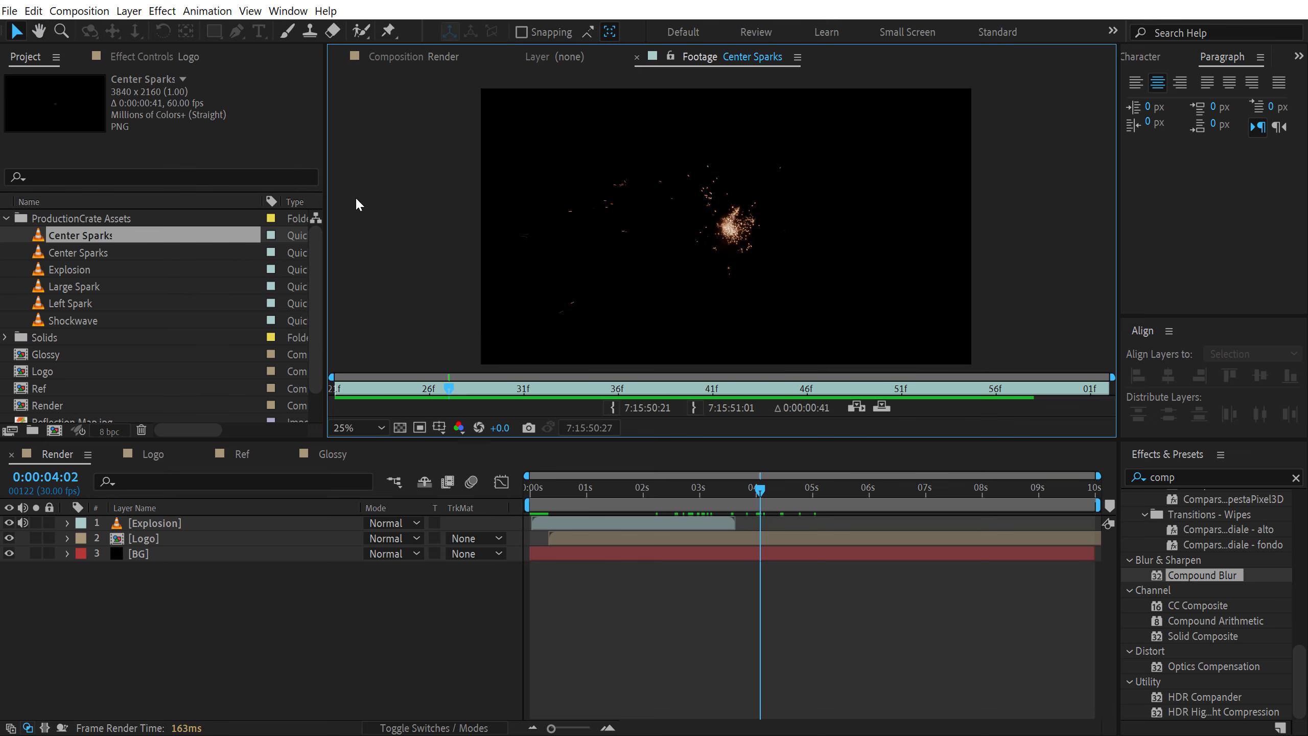
left_click(430, 58)
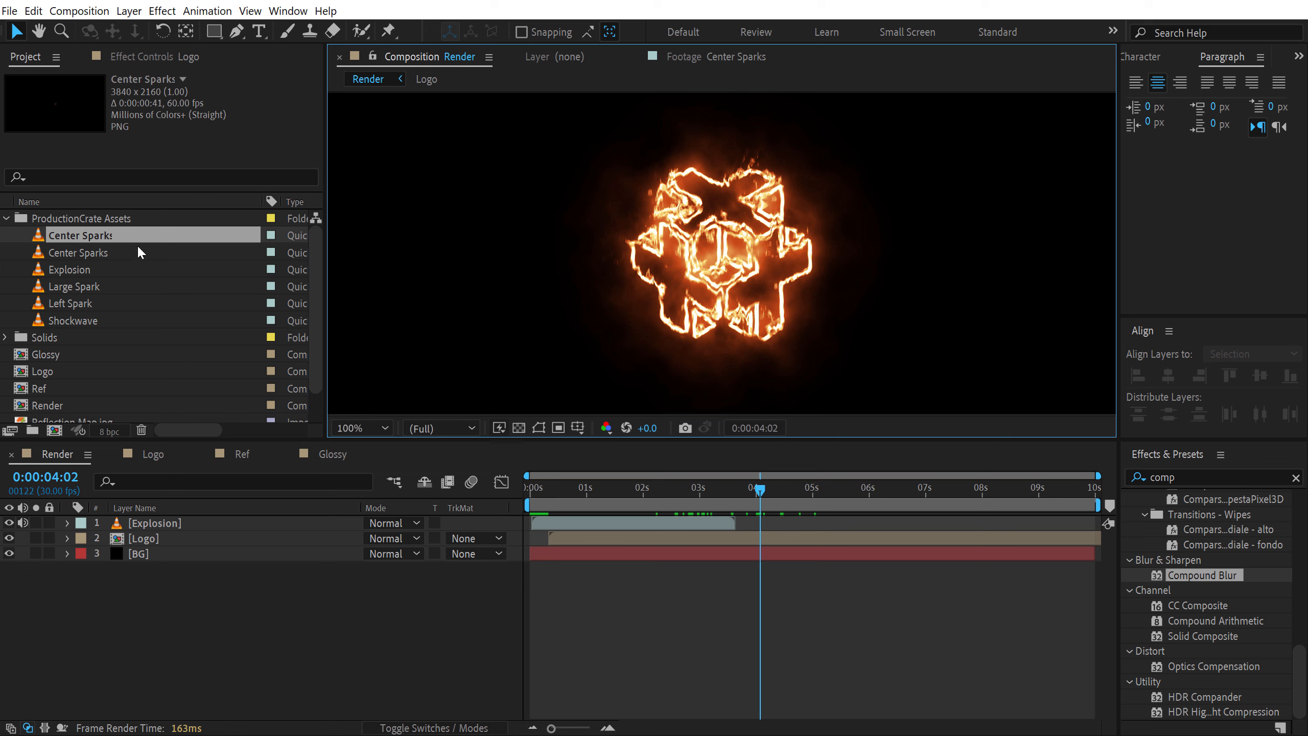
Add the first Center Sparks clip above Logo at about 0:00:03:04, scale it to 45%, and place it on the logo's upper-left edge
left_click_drag(70, 242, 730, 546)
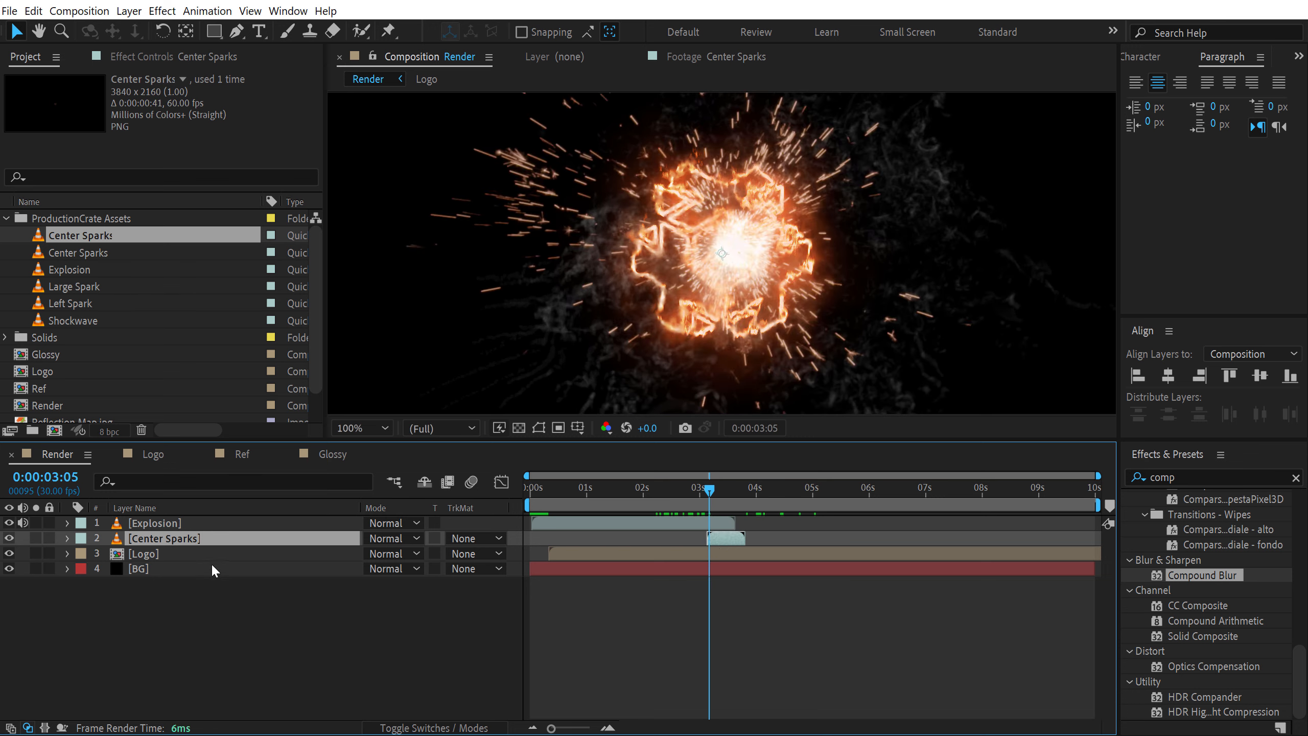
key("s")
left_click_drag(416, 553, 388, 553)
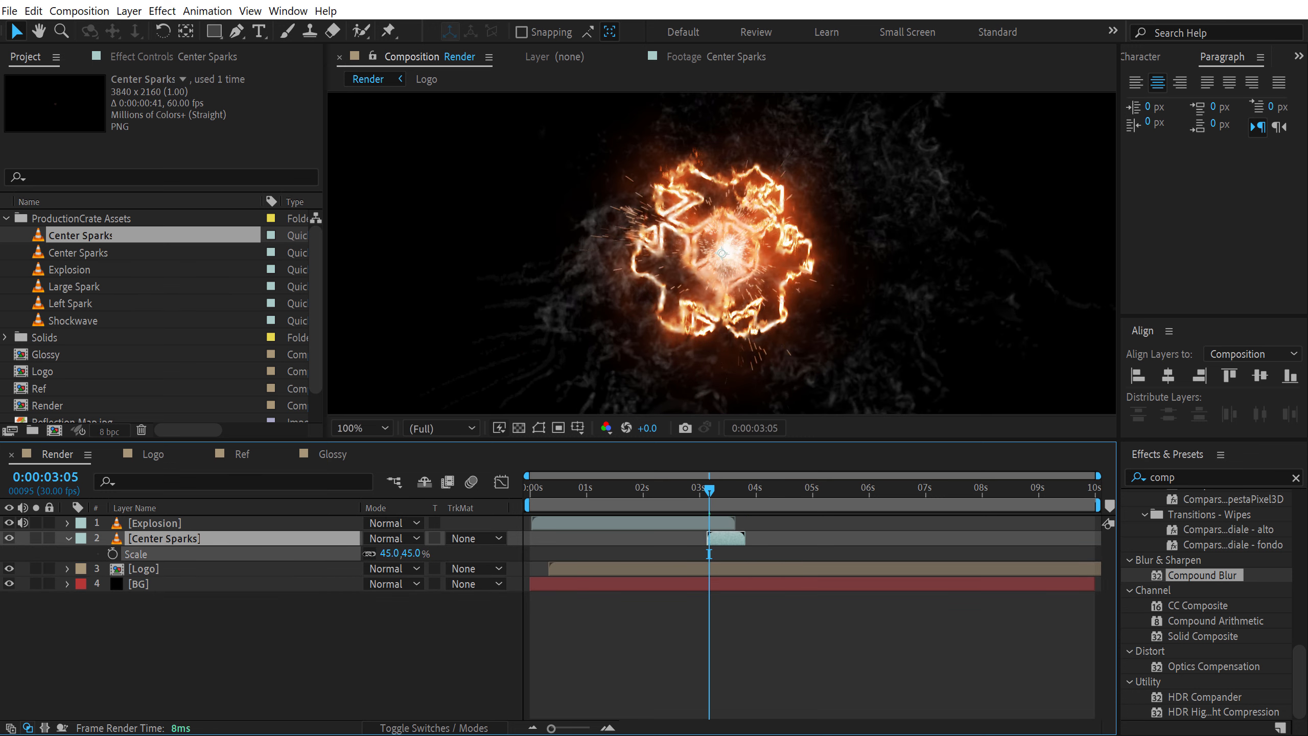
left_click_drag(725, 256, 639, 233)
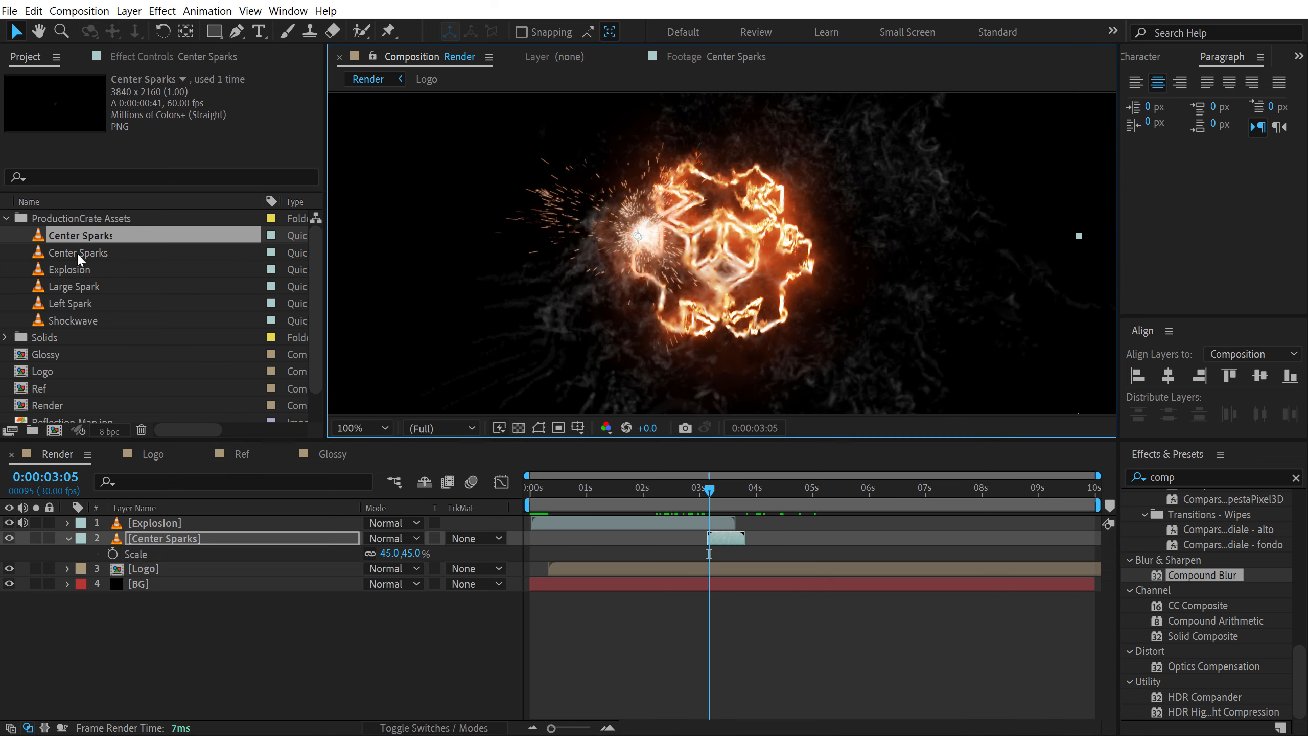
Add the second Center Sparks clip below Explosion at about 0:00:03:13, scale it to 61%, and place it on the logo's upper-right part
left_click_drag(78, 257, 728, 494)
key("s")
left_click_drag(386, 553, 378, 545)
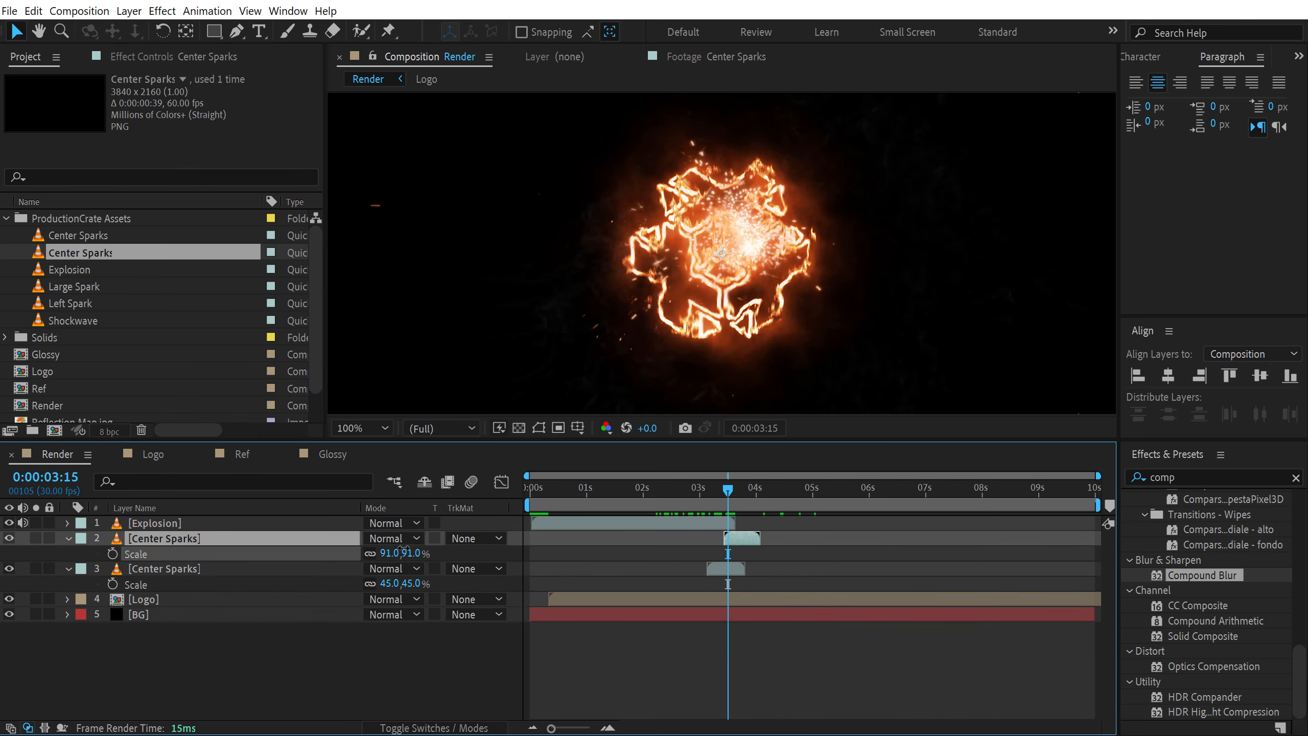
left_click_drag(726, 270, 764, 202)
left_click_drag(735, 494, 755, 494)
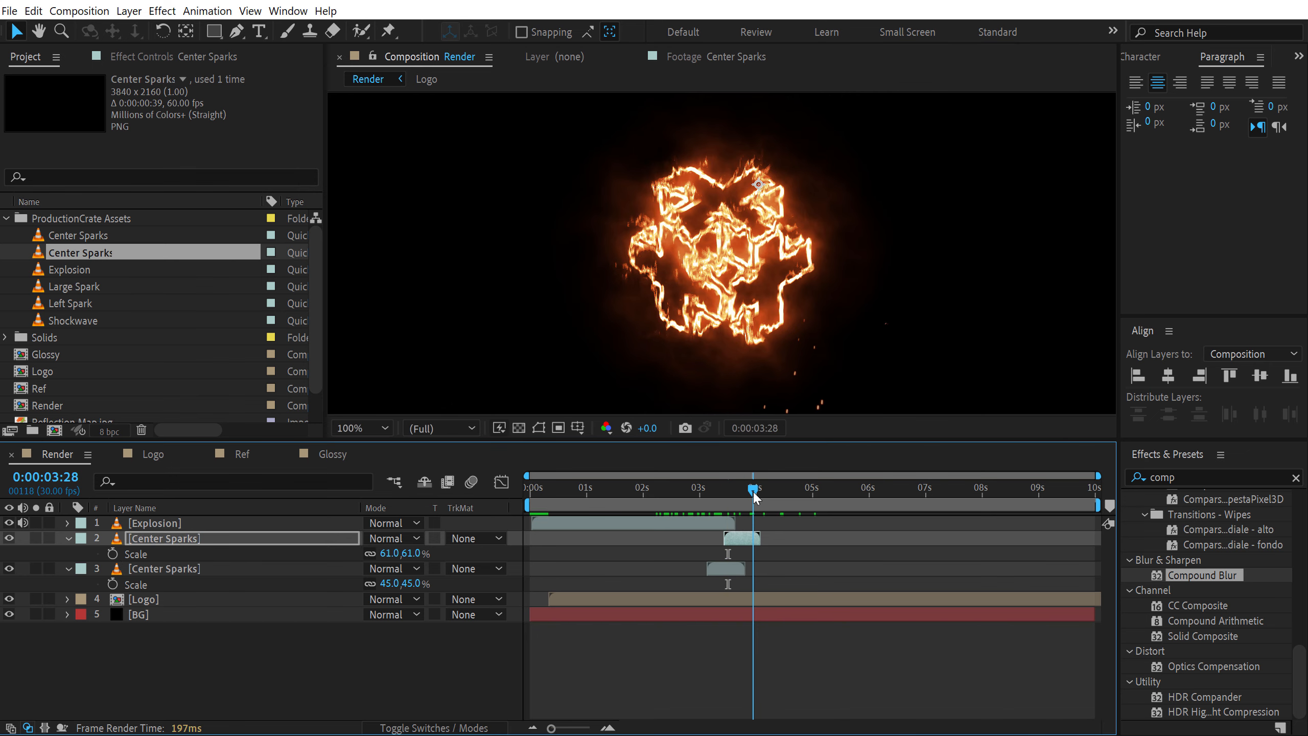
Add the Left Spark clip below Explosion at about 0:00:04:00, scale it to 51%, and place it on the logo's lower-left part
left_click(83, 292)
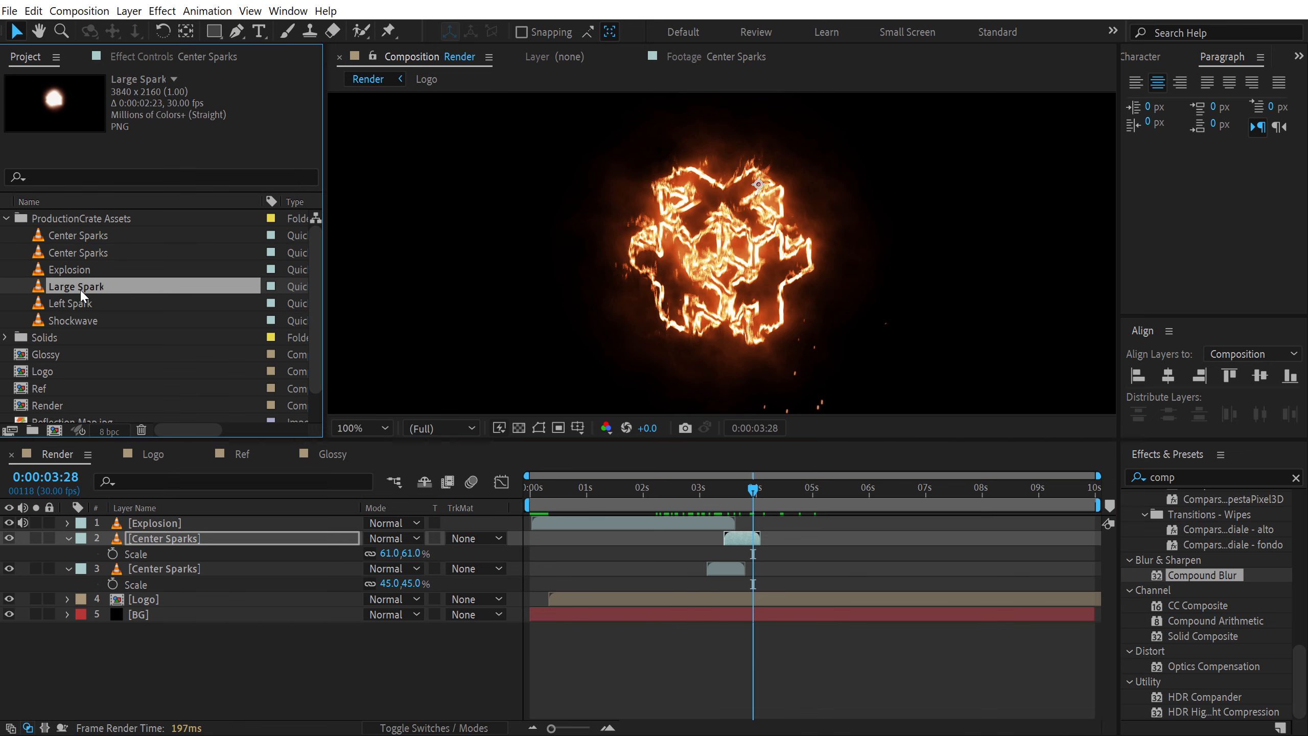
left_click_drag(78, 305, 770, 546)
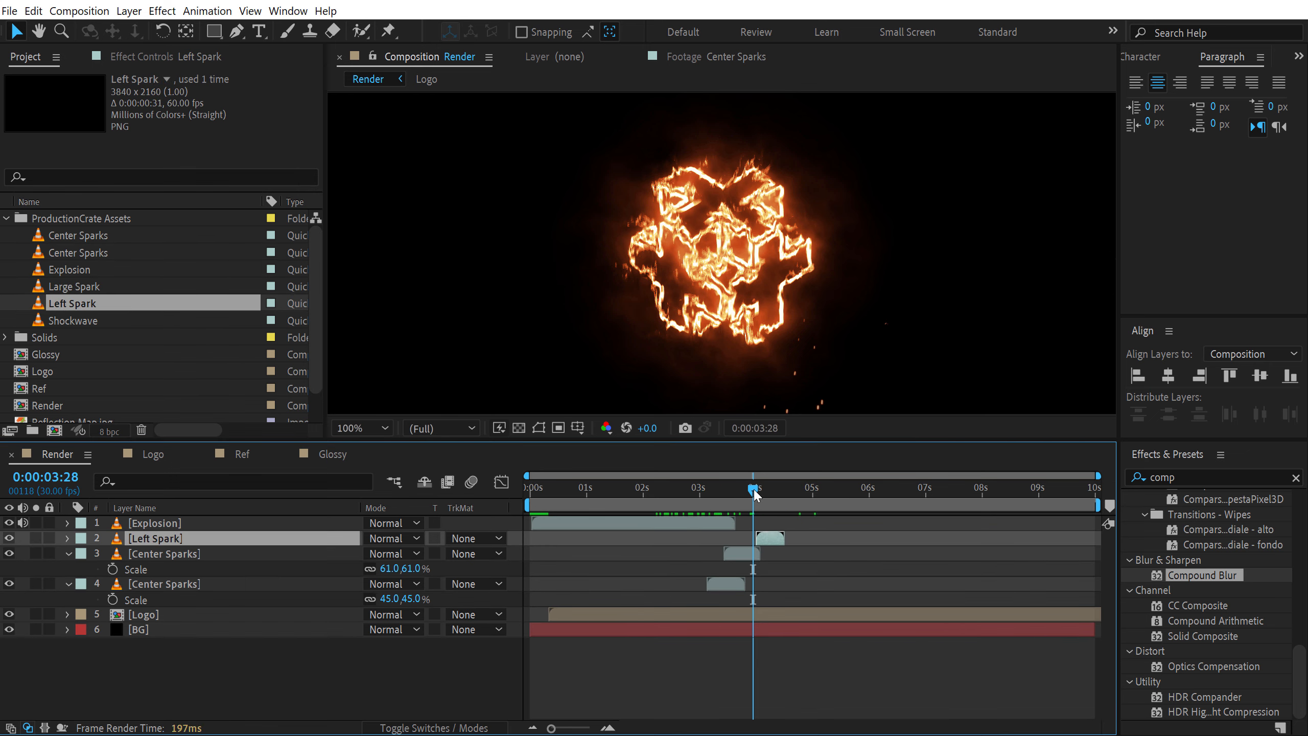
left_click_drag(755, 494, 767, 490)
key("s")
left_click_drag(391, 553, 367, 554)
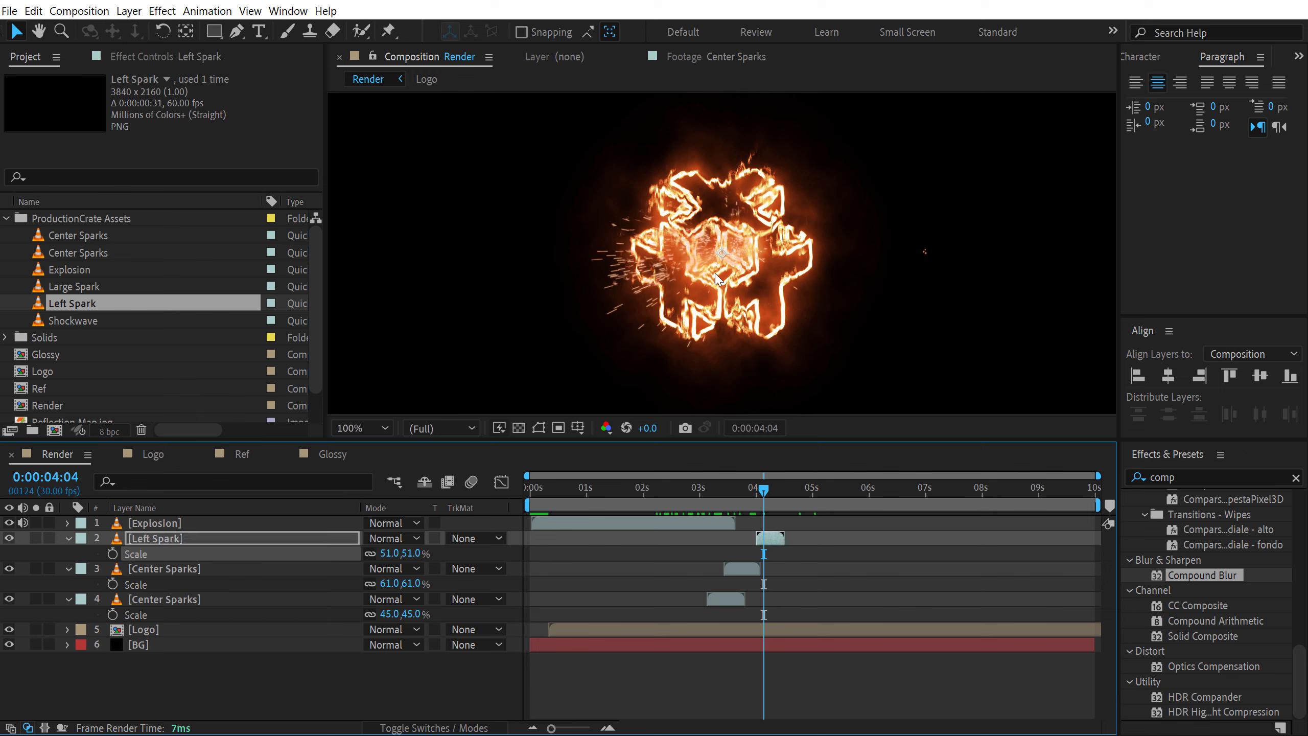
left_click_drag(713, 247, 705, 320)
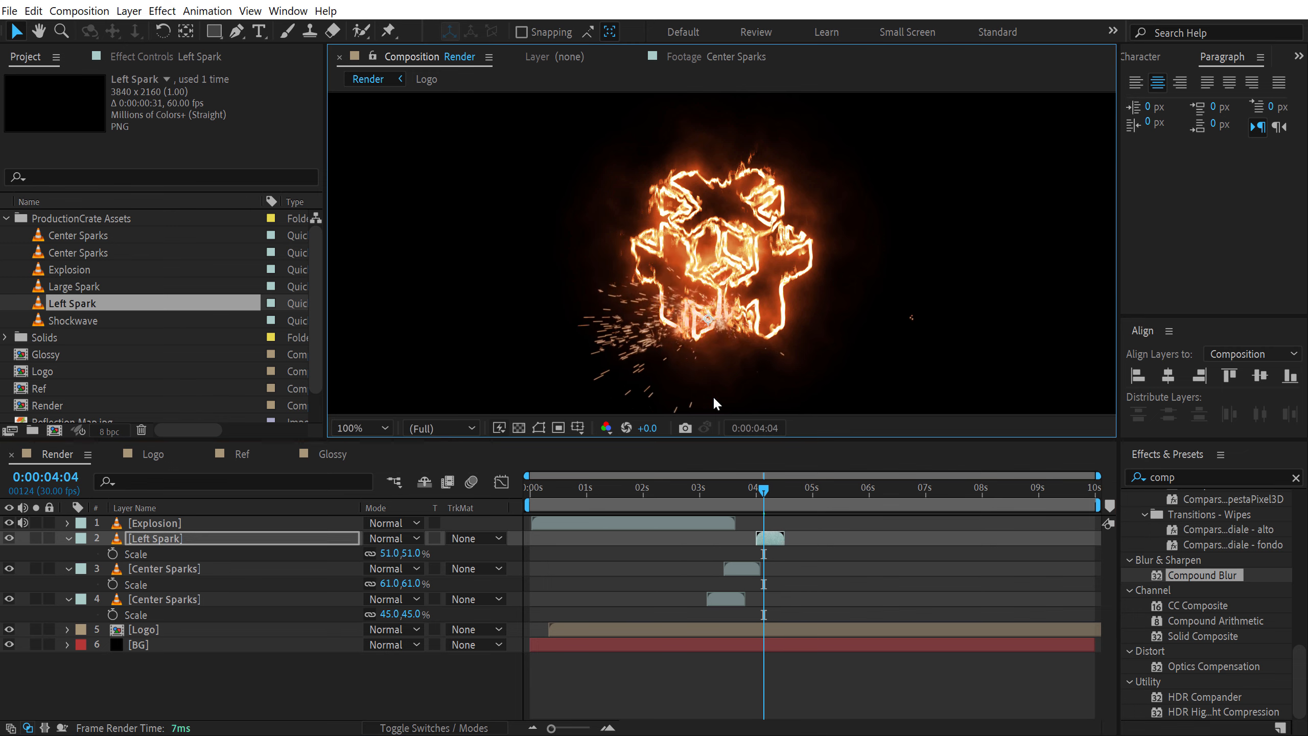
Preview the sparks from 0:00:03:00 and shift the second Center Sparks to start at about 0:00:03:21 and Left Spark at about 0:00:04:08
mouse_move(708, 490)
left_mouse_down()
mouse_move(759, 495)
mouse_move(700, 493)
left_mouse_up()
scroll(737, 347, "down", 2)
key("space")
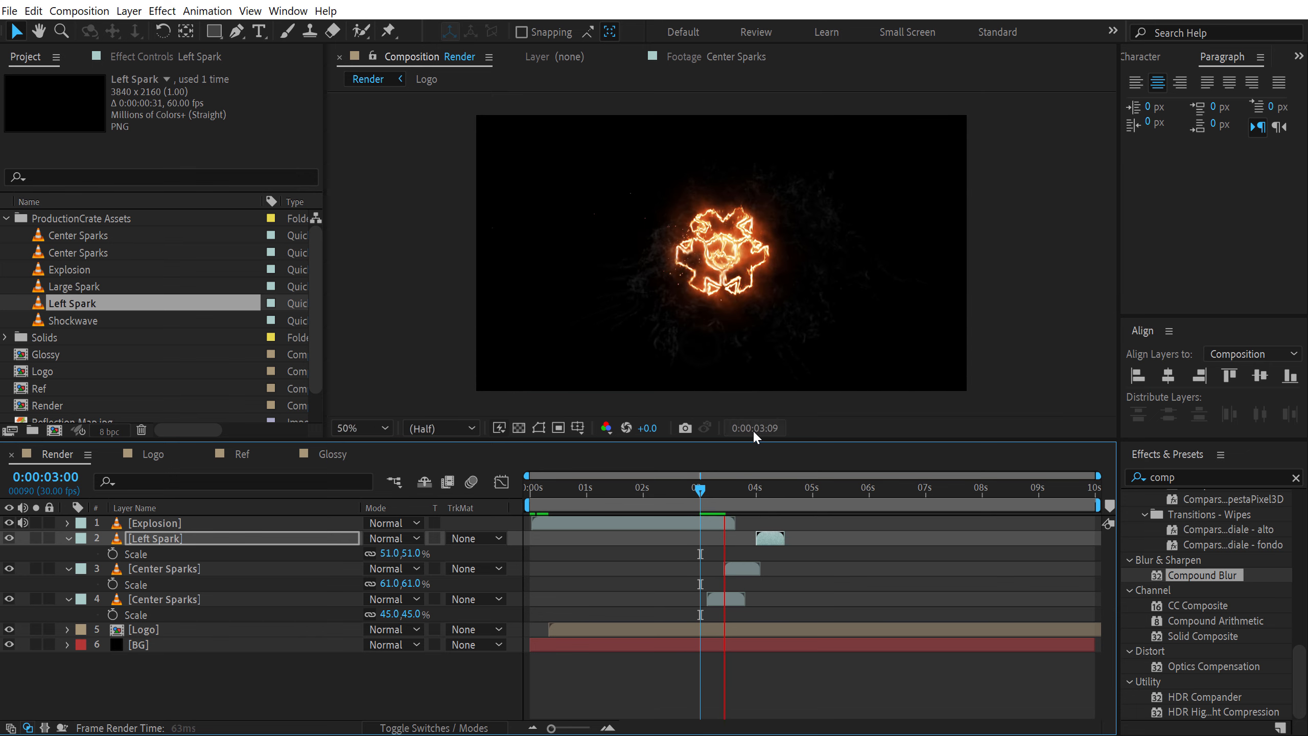
left_click(736, 490)
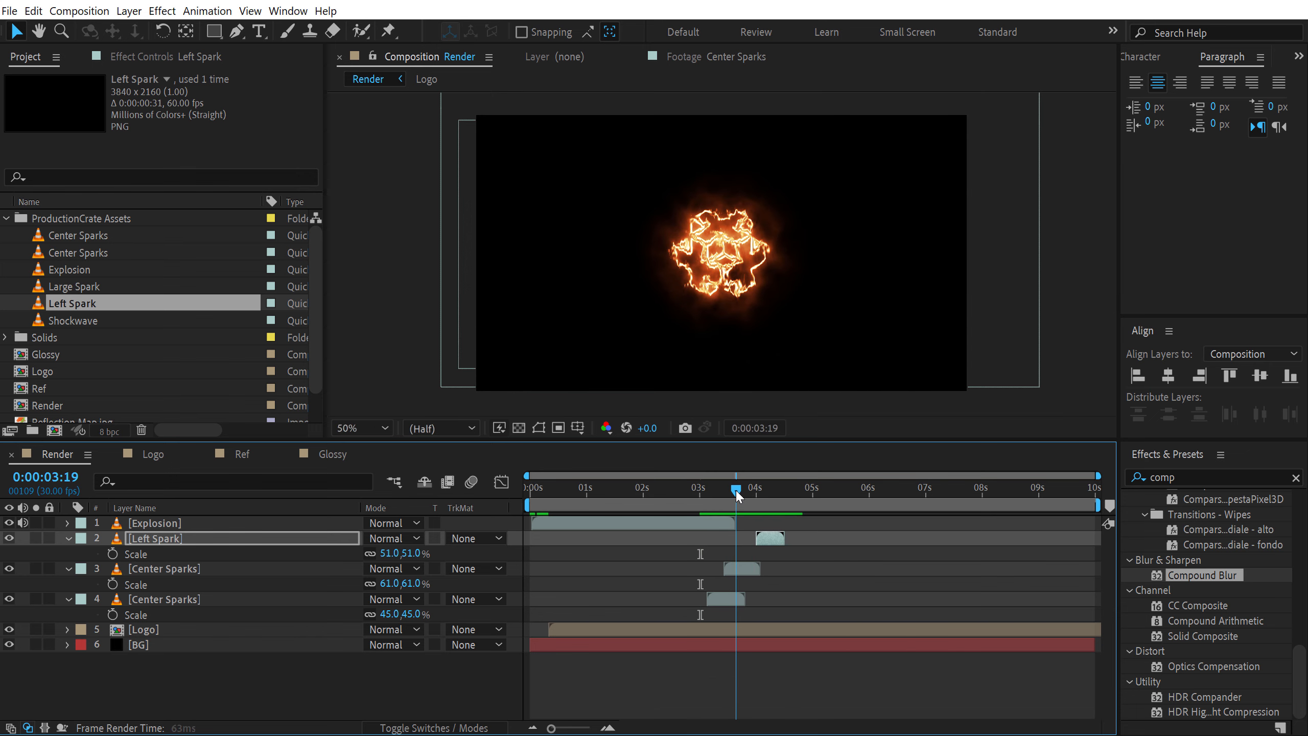
left_click_drag(737, 570, 767, 540)
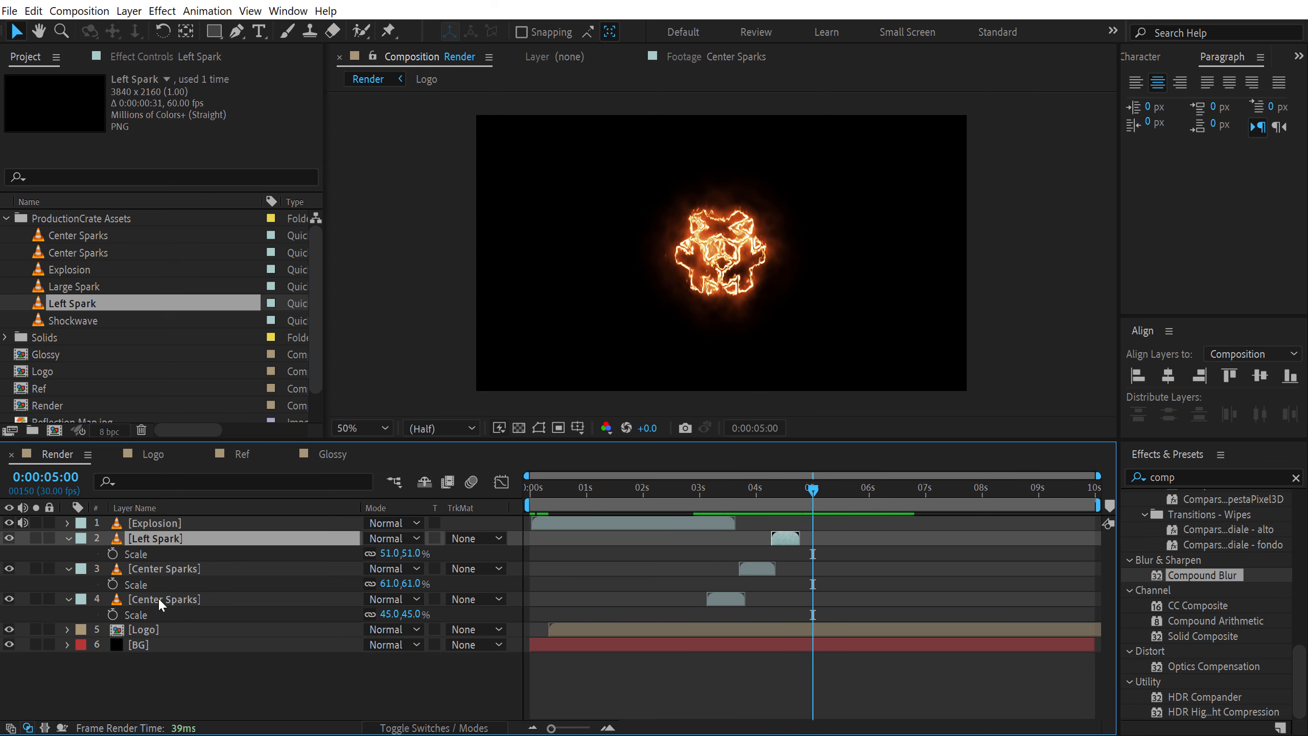
Duplicate the three spark layers, stack the copies above the originals, and stagger them to start at about 0:00:04:23, 0:00:05:10 and 0:00:05:27
left_click(158, 598, "shift")
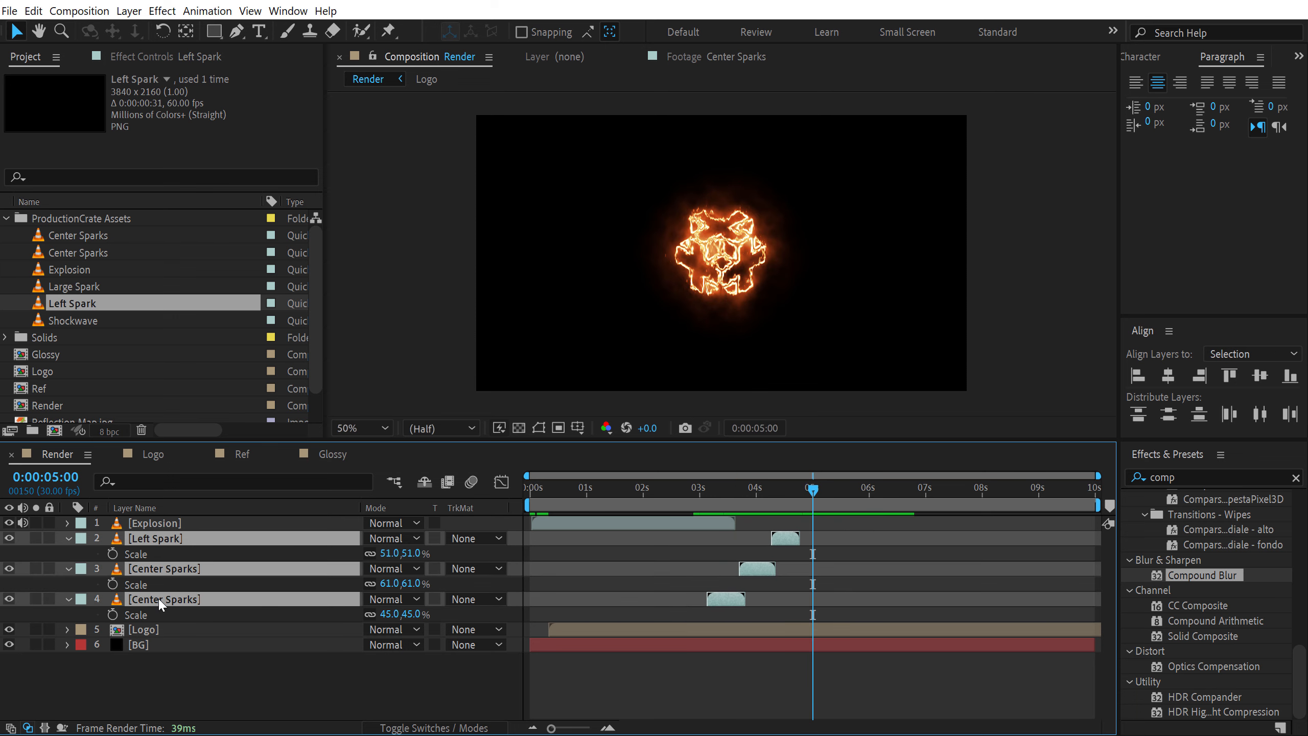
key("ctrl+d")
left_click_drag(155, 597, 157, 552)
left_click_drag(742, 568, 829, 581)
left_click(842, 540)
scroll(842, 540, "up", 2)
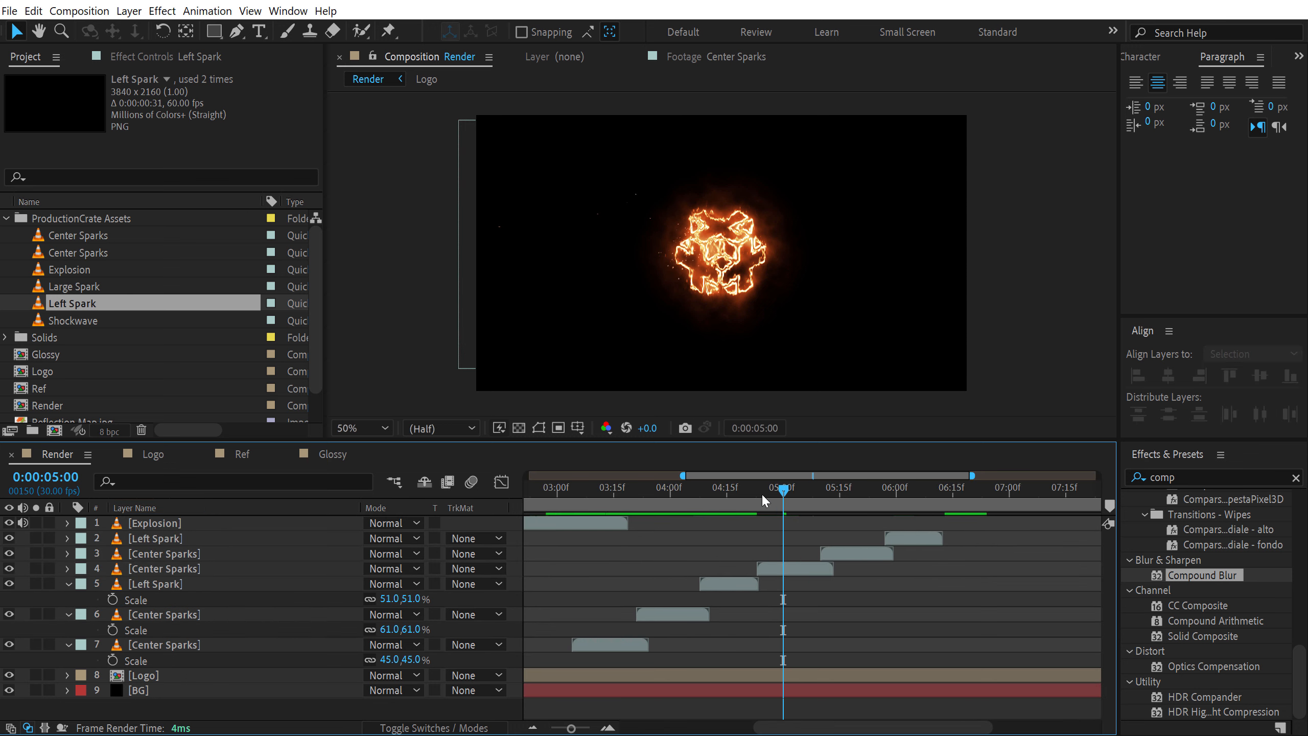
Reposition the duplicated Center Sparks layers, the earlier one onto the logo's right edge and the other onto its lower-left part
left_click(768, 499)
left_click(769, 570)
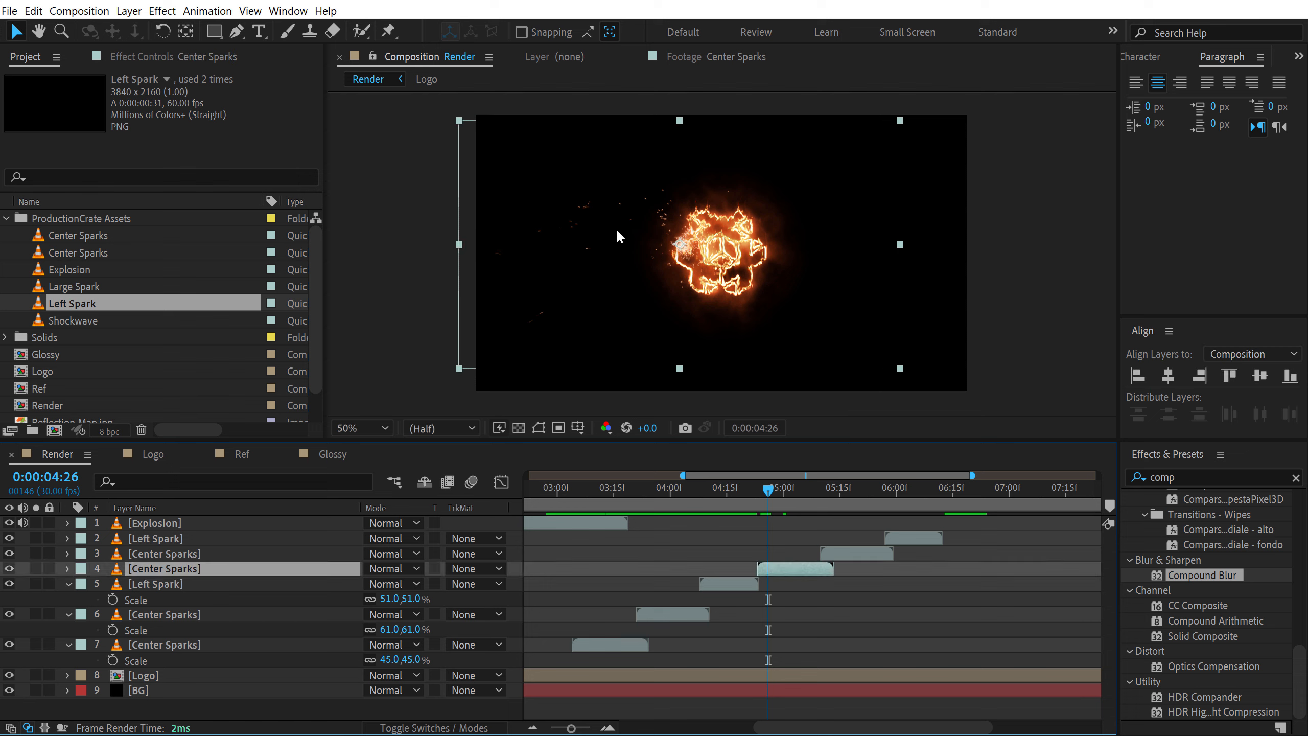
left_click_drag(695, 240, 775, 240)
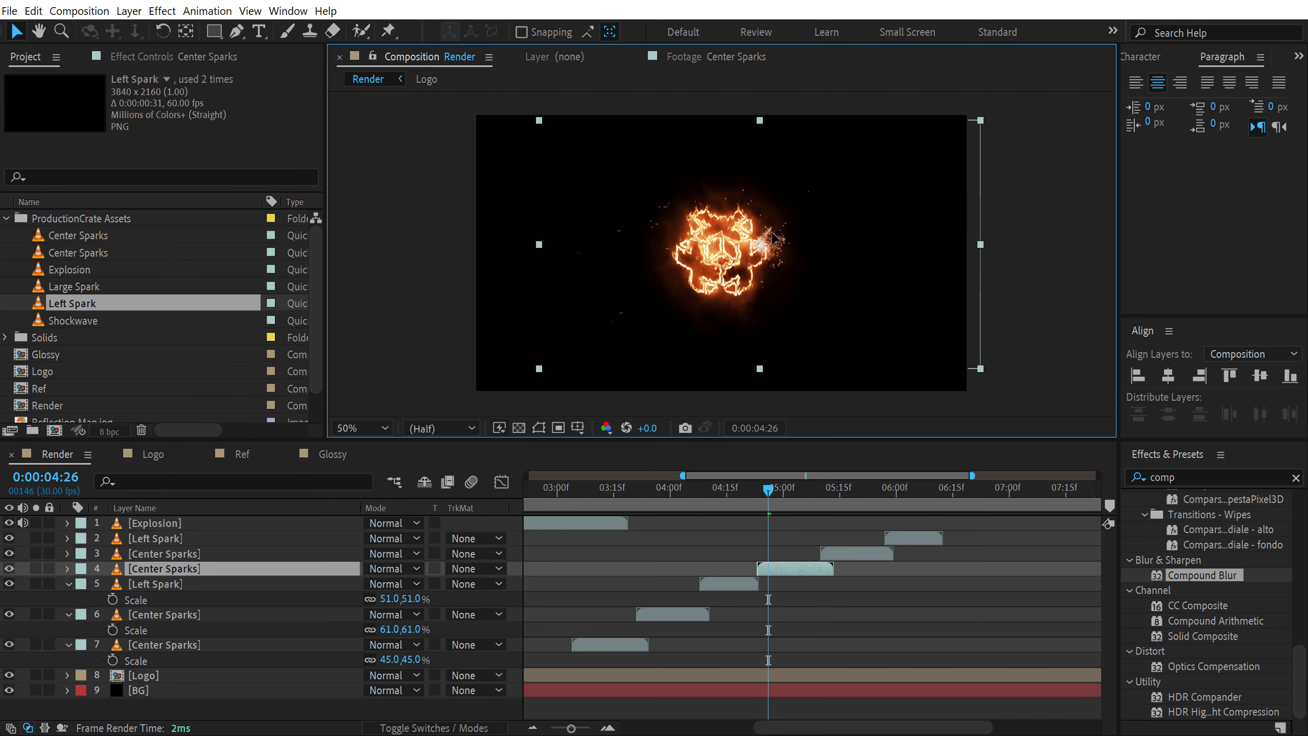
left_click_drag(815, 492, 848, 499)
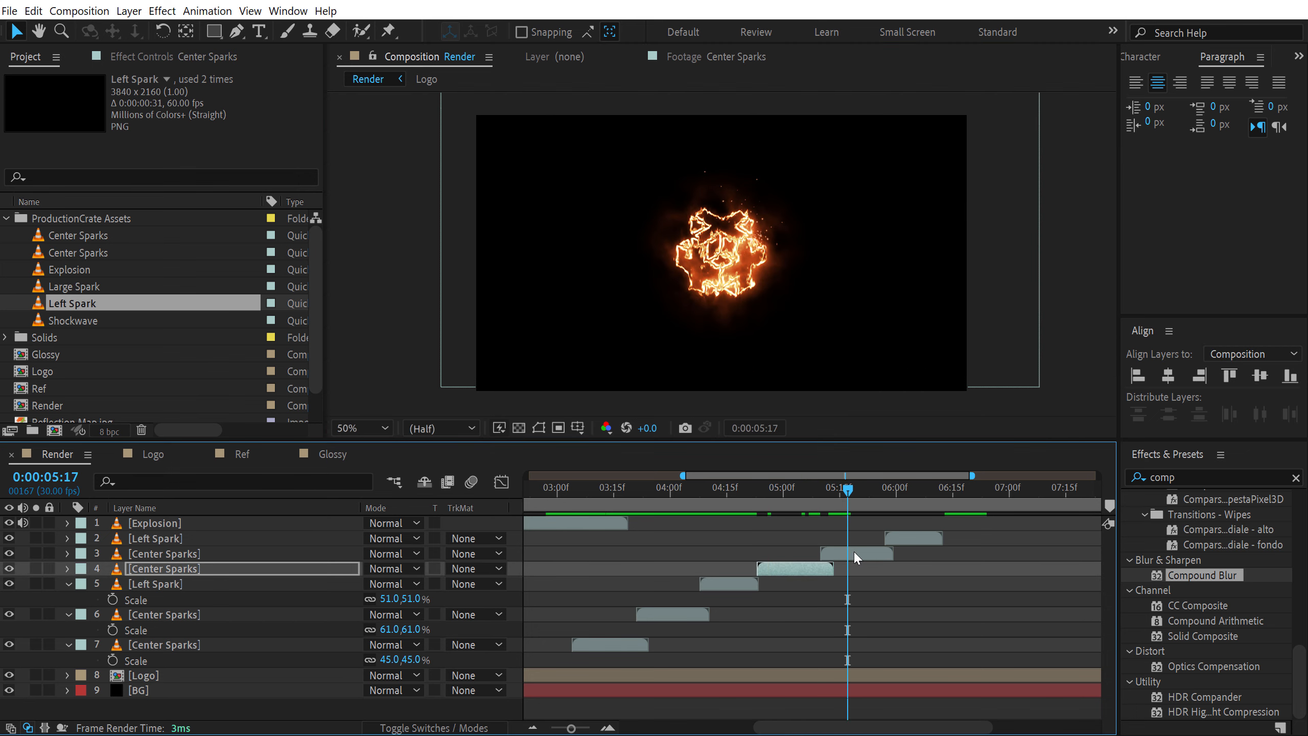
left_click(833, 492)
left_click(841, 554)
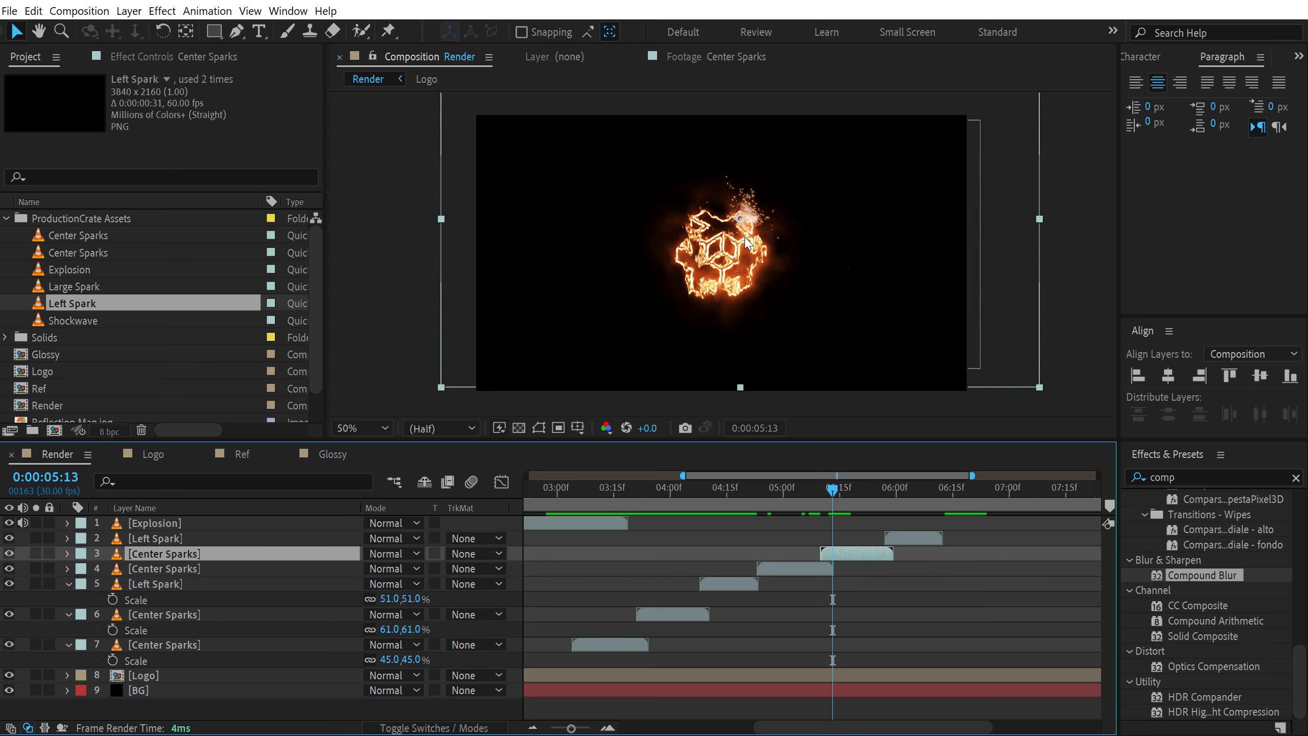
left_click_drag(747, 242, 699, 312)
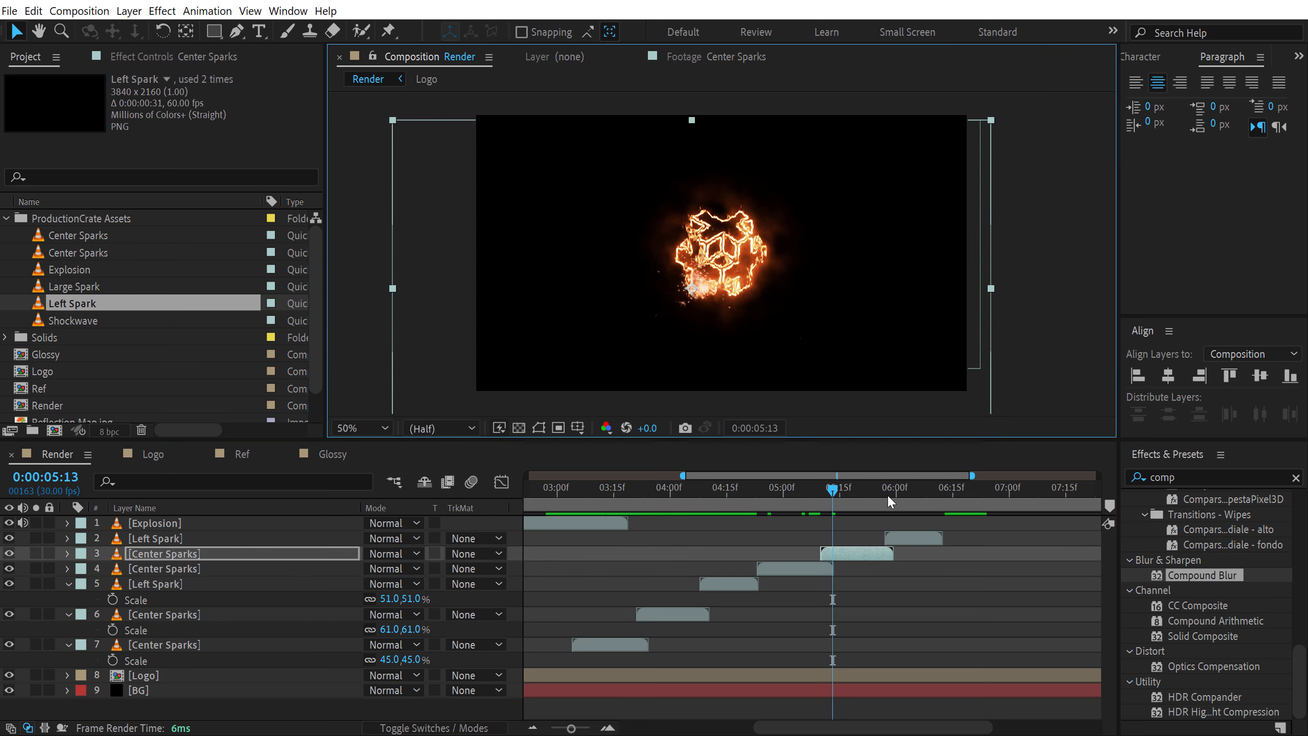
Move the duplicated Left Spark up onto the logo's middle and check the original Left Spark at 0:00:04:12
mouse_move(887, 493)
left_mouse_down()
mouse_move(903, 495)
mouse_move(891, 496)
mouse_move(897, 513)
left_mouse_up()
left_click(711, 286)
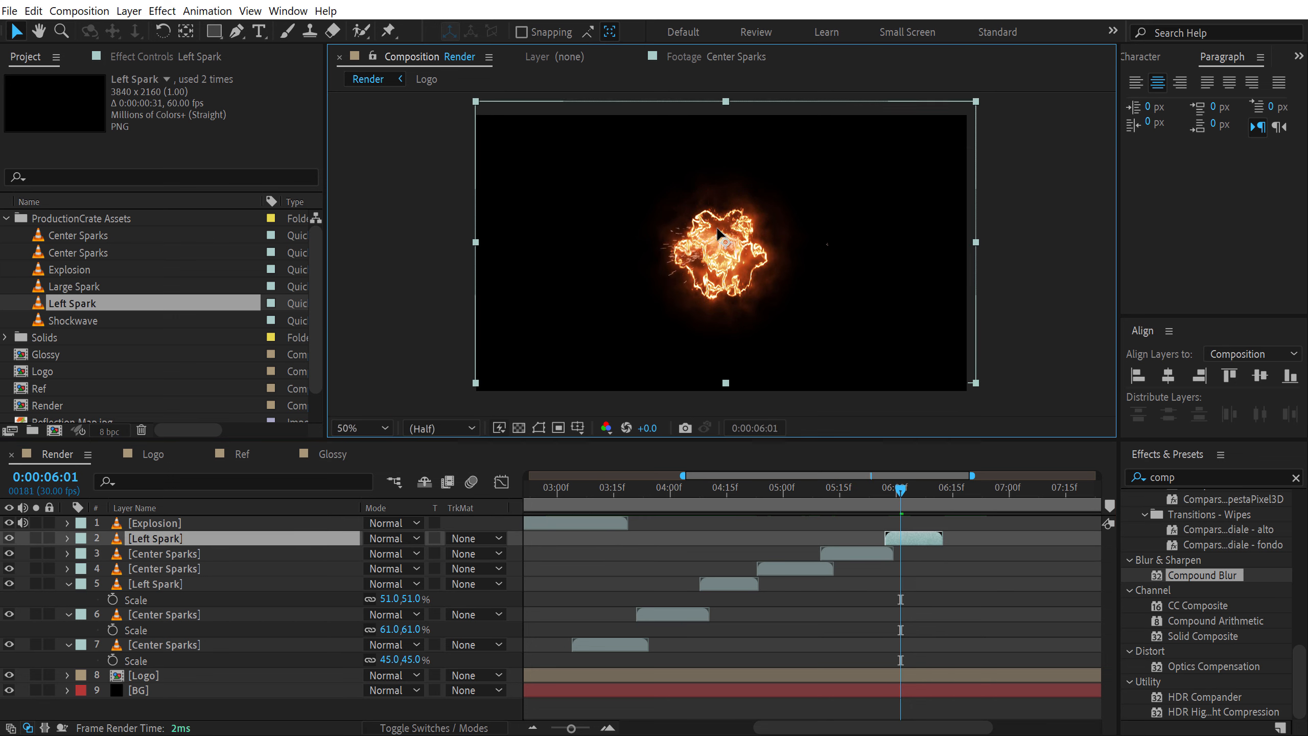
left_click(730, 495)
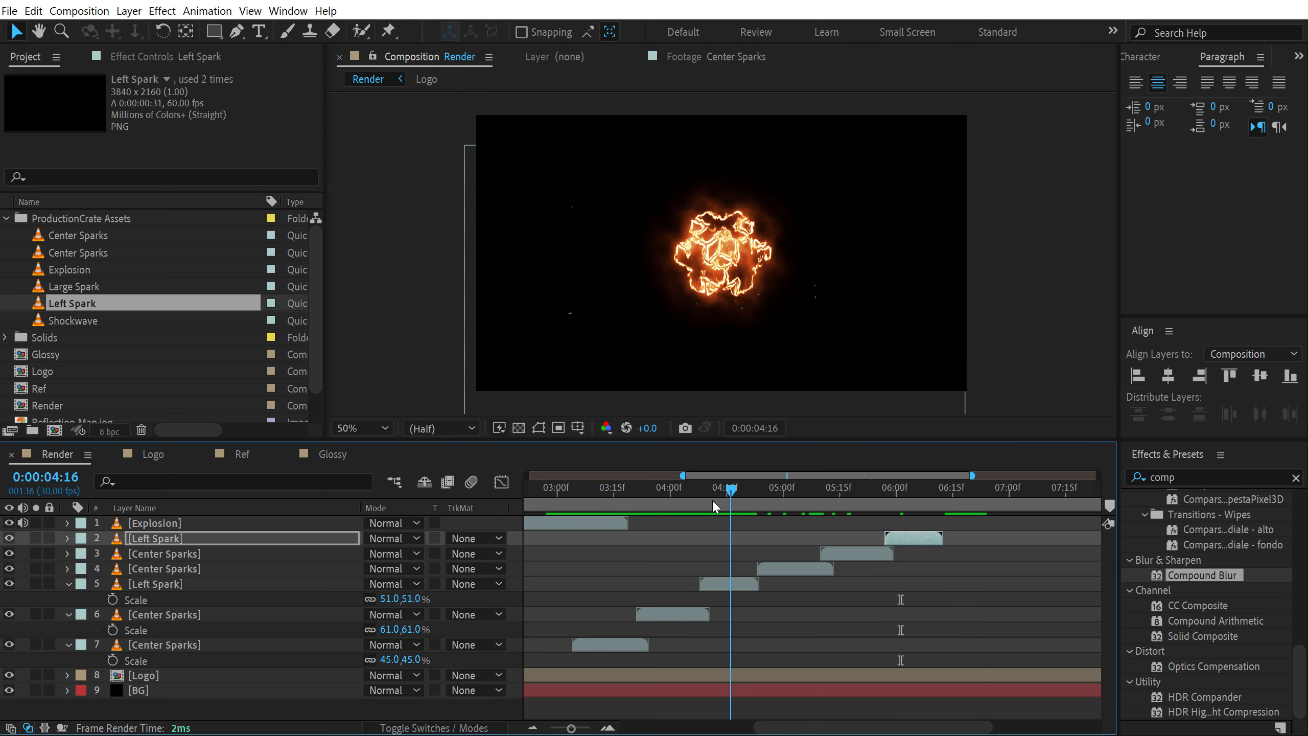
left_click(712, 501)
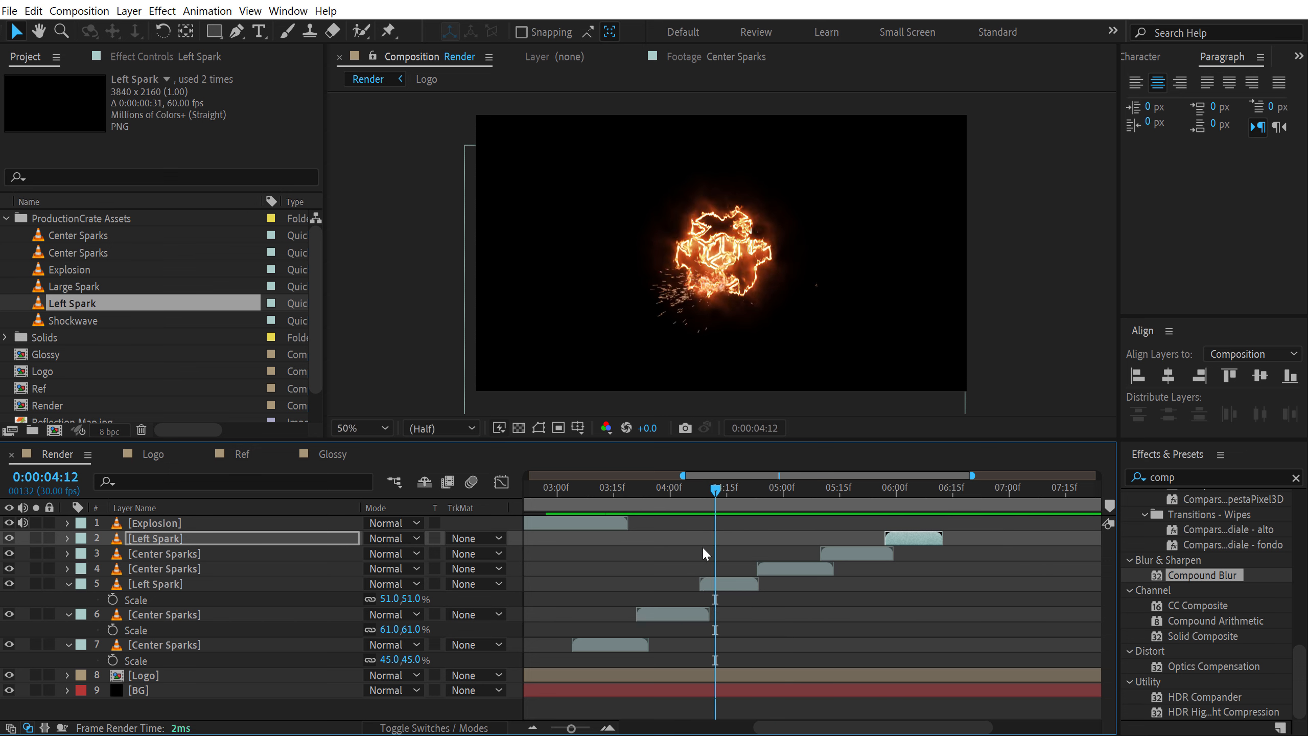
Set the current time to 0:00:06:20 and collapse the revealed properties of all layers
key("minus")
left_click(877, 493)
left_click_drag(878, 496, 877, 496)
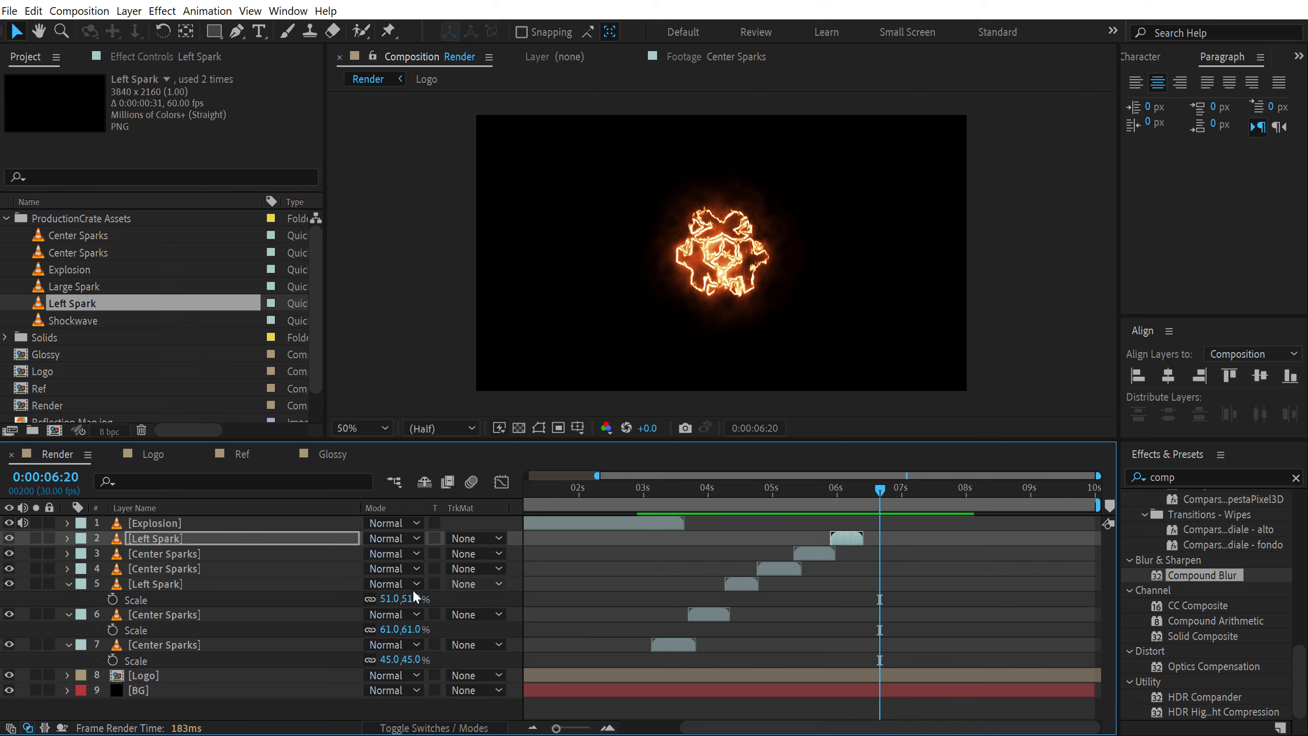
left_click(219, 712)
key("ctrl+a")
key("m")
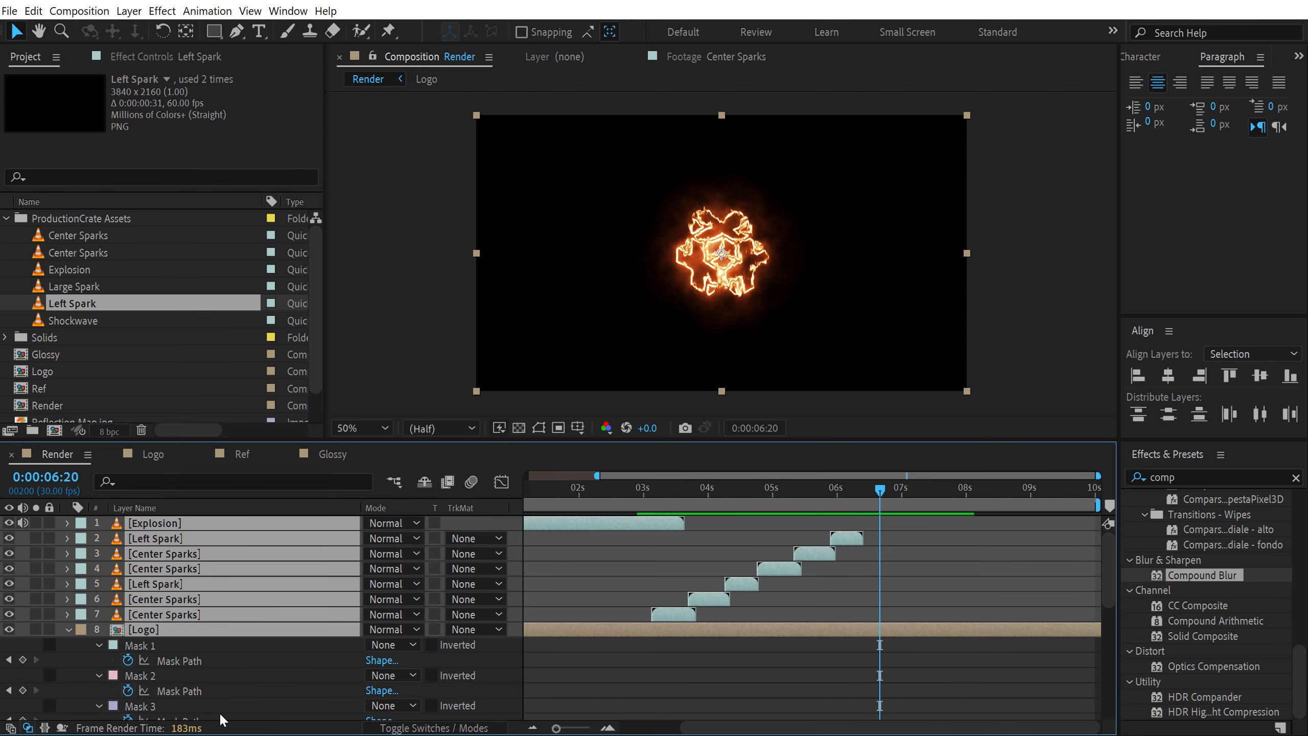
key("m")
left_click(212, 691)
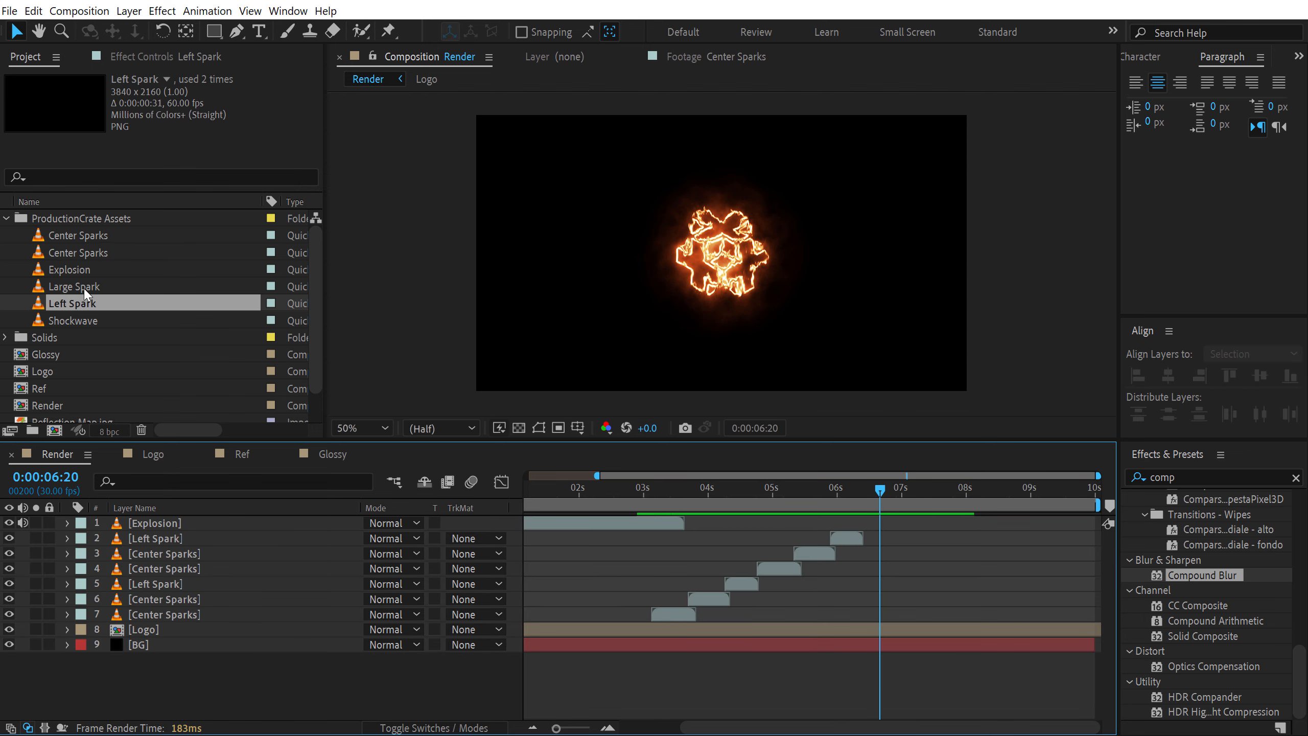
Add the Large Spark clip below Explosion starting at 0:00:06:20 and move it slightly down over the logo, viewing 0:00:06:22
left_click_drag(82, 288, 902, 544)
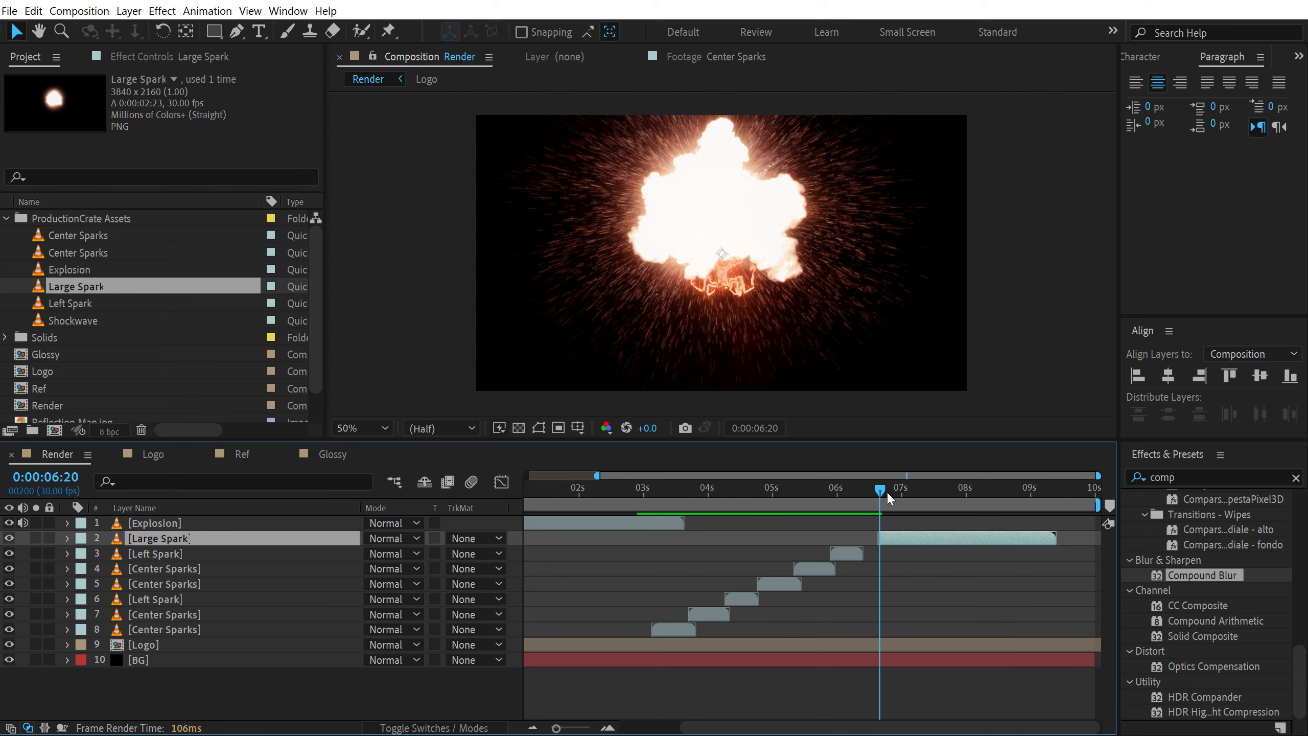
left_click_drag(880, 495, 885, 493)
left_click_drag(705, 237, 717, 271)
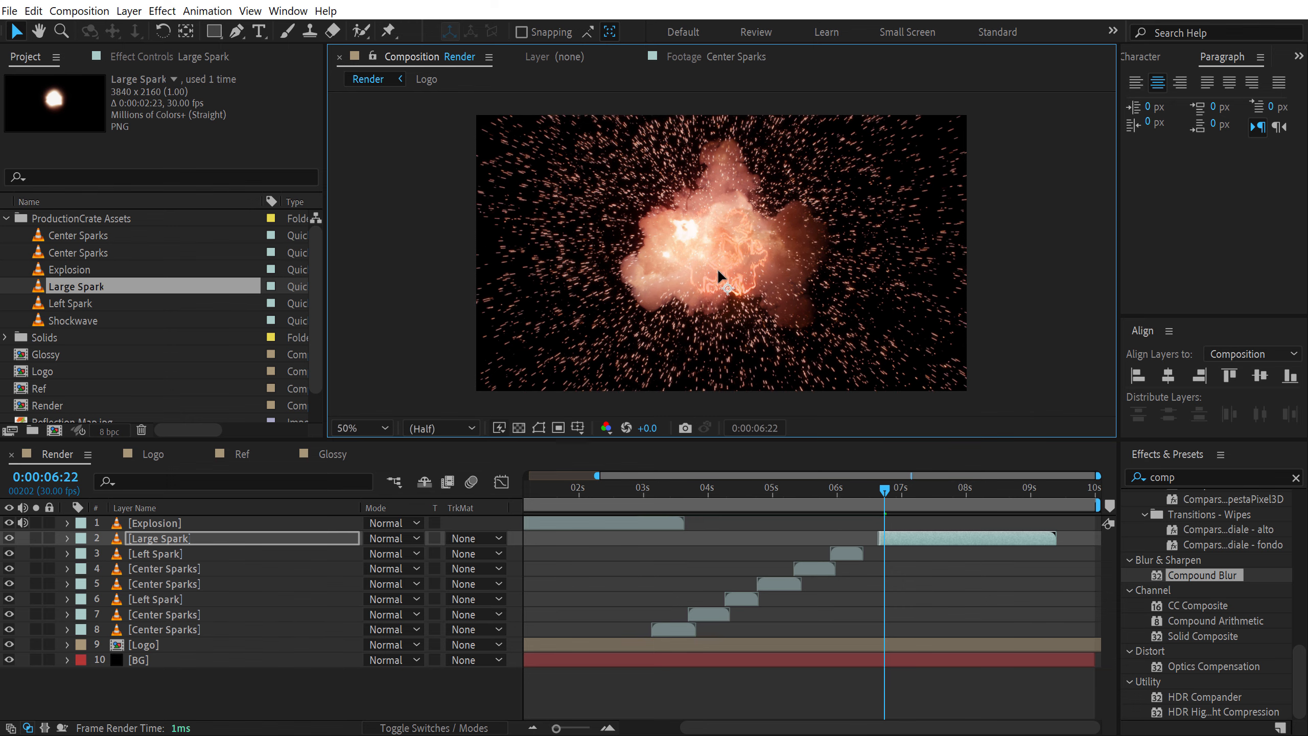
Trim the end of the Logo layer to 0:00:06:20 and add the Glossy comp directly above it, starting at that point
mouse_move(871, 496)
left_mouse_down()
mouse_move(890, 498)
mouse_move(878, 493)
left_mouse_up()
left_click(871, 645)
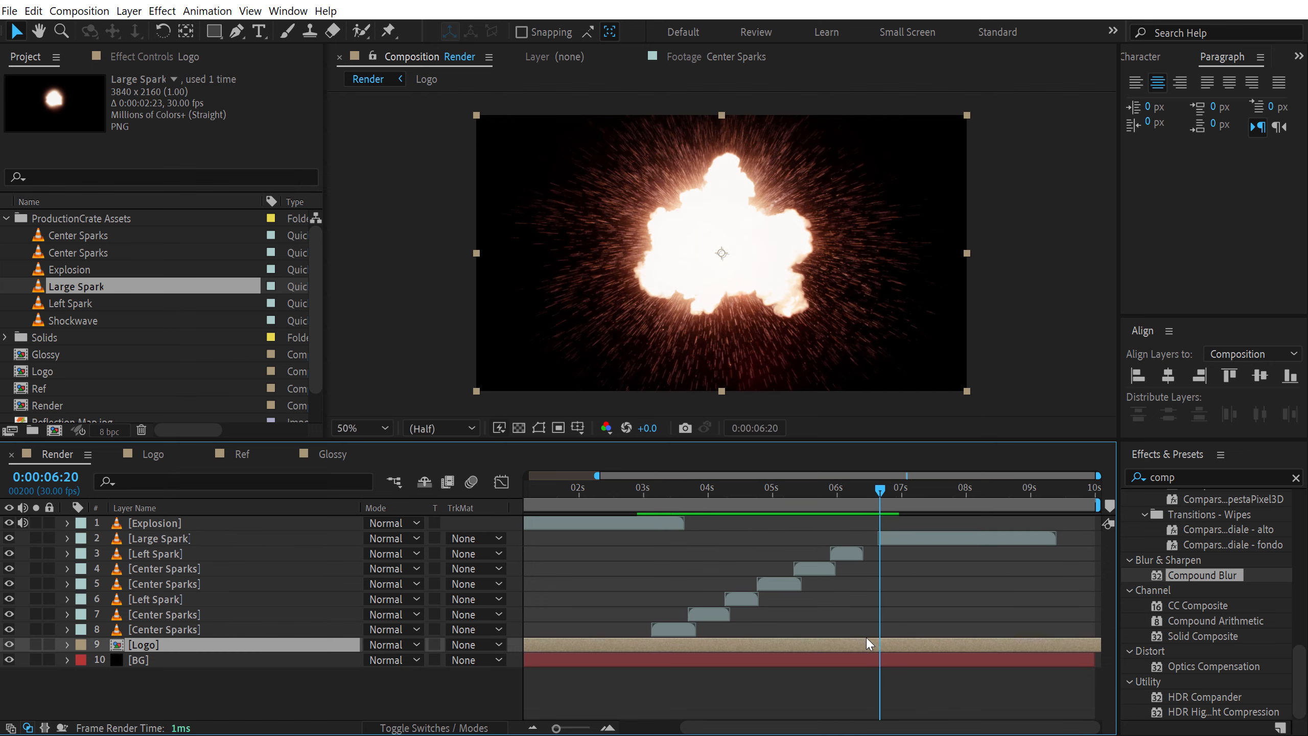
key("alt+bracketright")
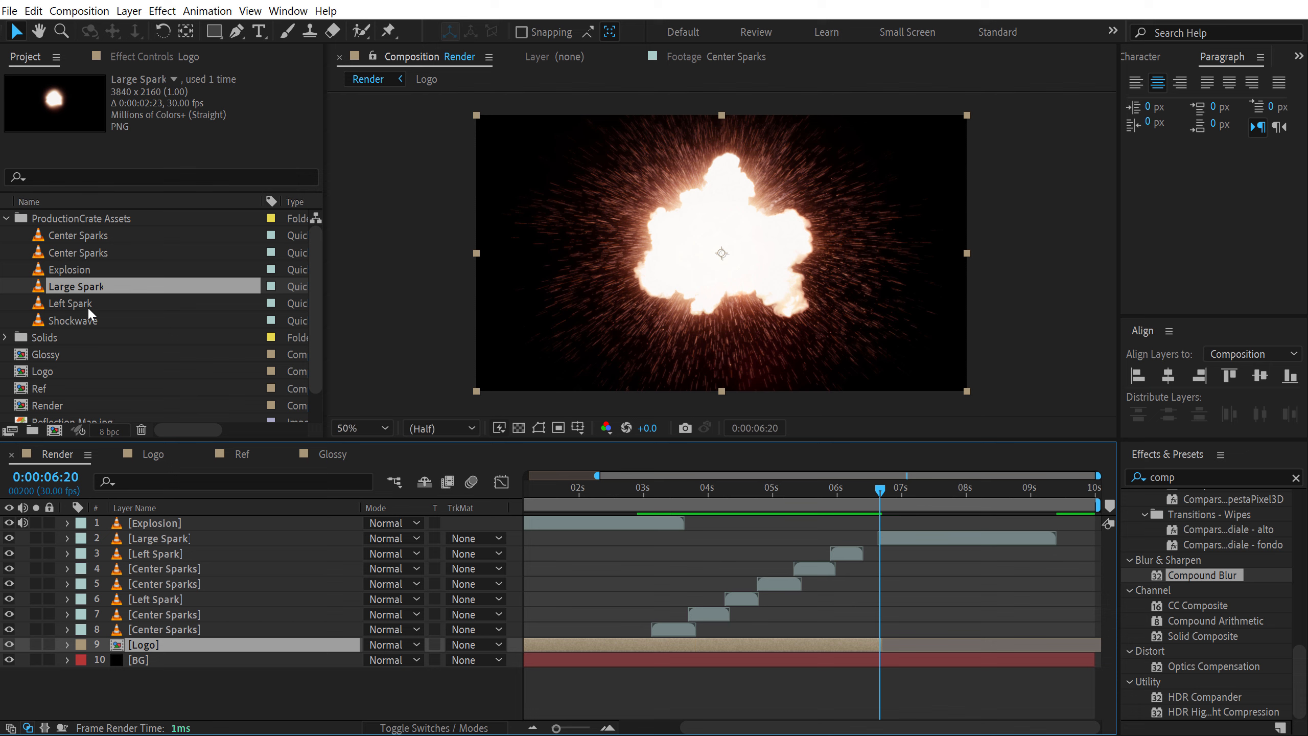
left_click_drag(54, 352, 914, 648)
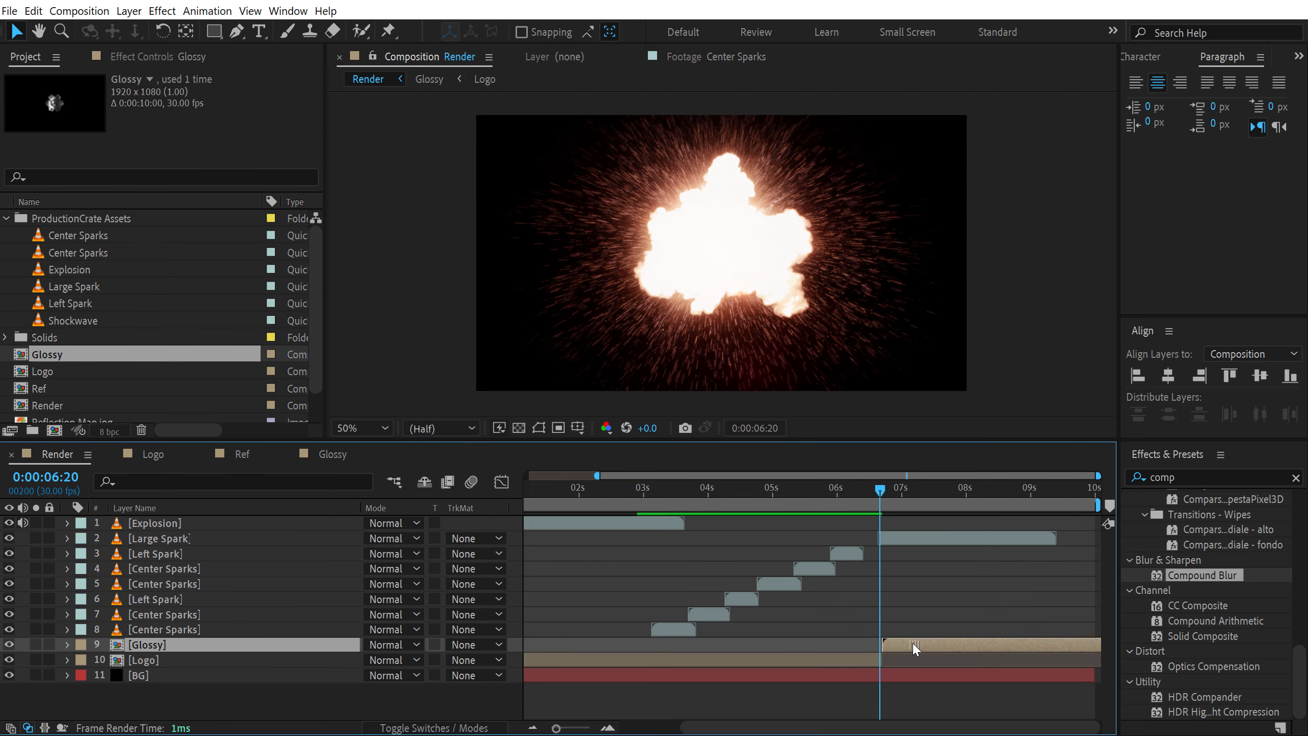
mouse_move(870, 494)
left_mouse_down()
mouse_move(978, 493)
mouse_move(867, 494)
mouse_move(958, 494)
mouse_move(889, 493)
left_mouse_up()
Add the Shockwave clip above Large Spark, starting around 0:00:06:20, and check the composite at 0:00:07:05
left_click_drag(66, 324, 903, 541)
left_click_drag(872, 494, 912, 493)
left_click(729, 282)
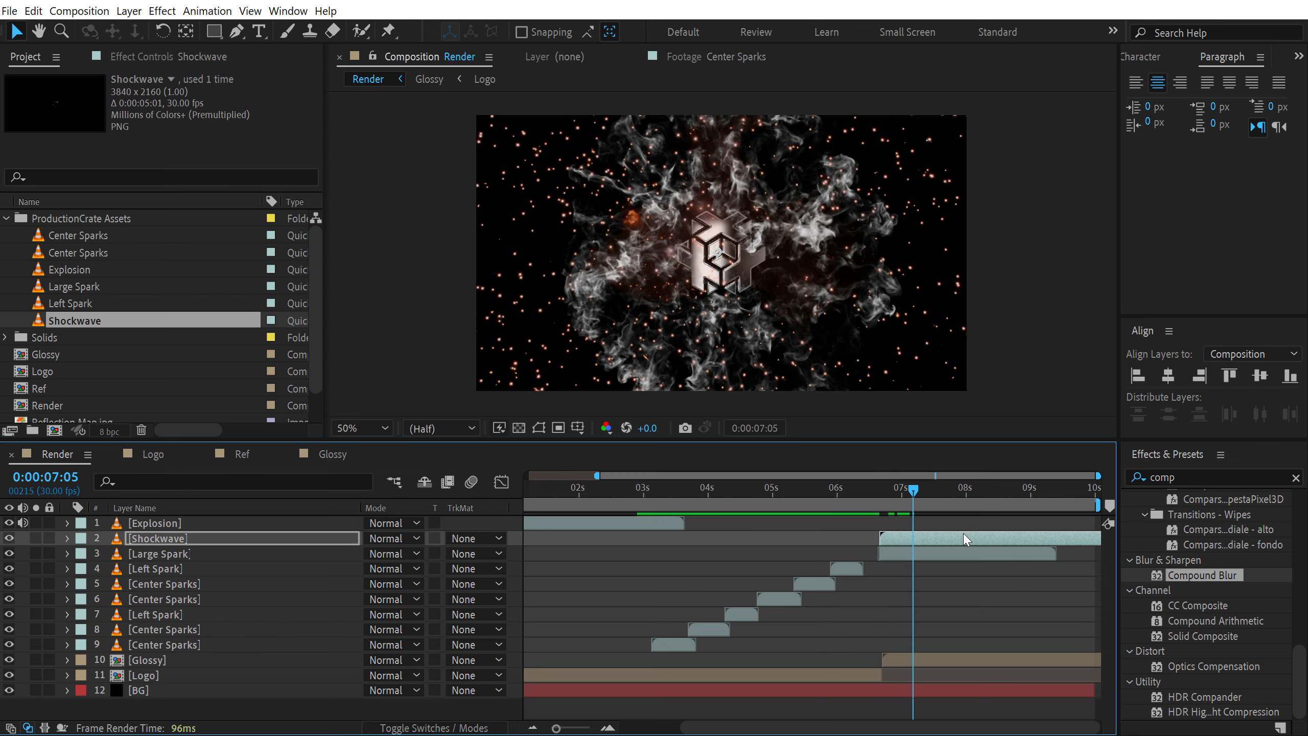
Apply VC Color Vibrance to the Shockwave layer and set its color to orange FF8F00
double_click(1193, 476)
type("vc")
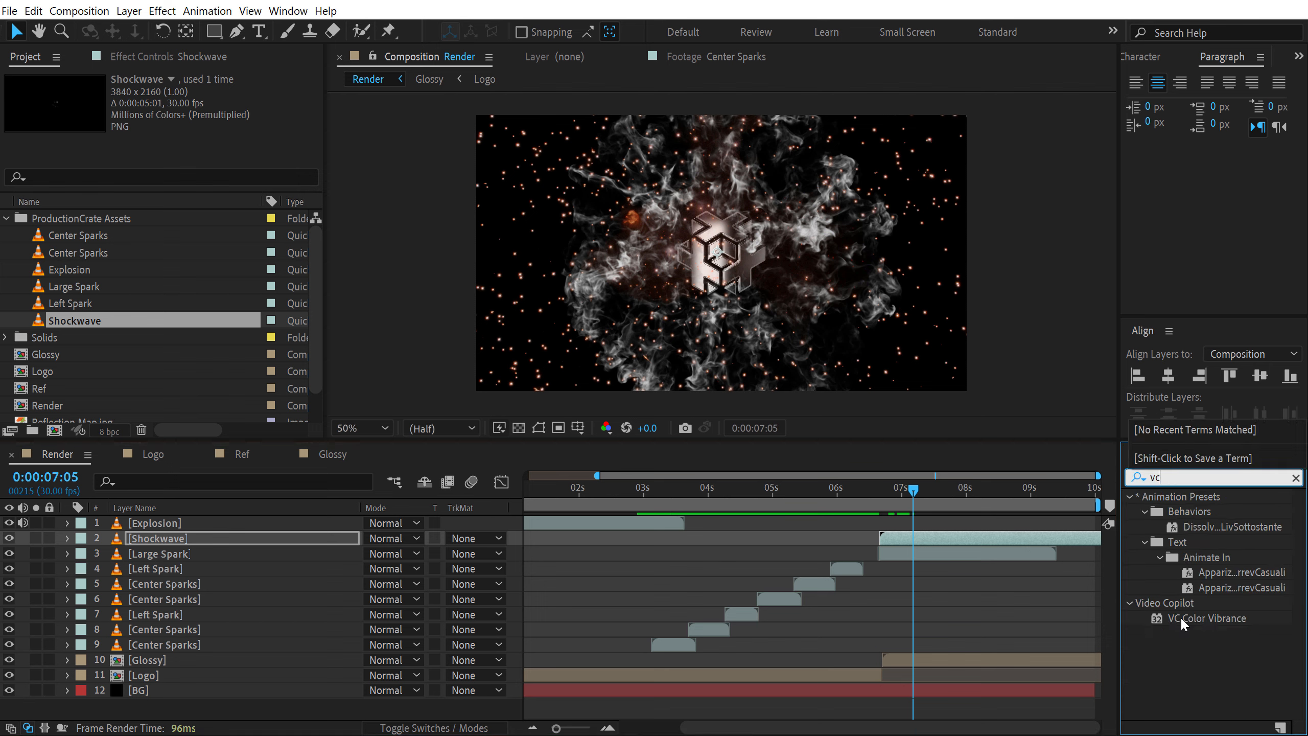
double_click(1169, 618)
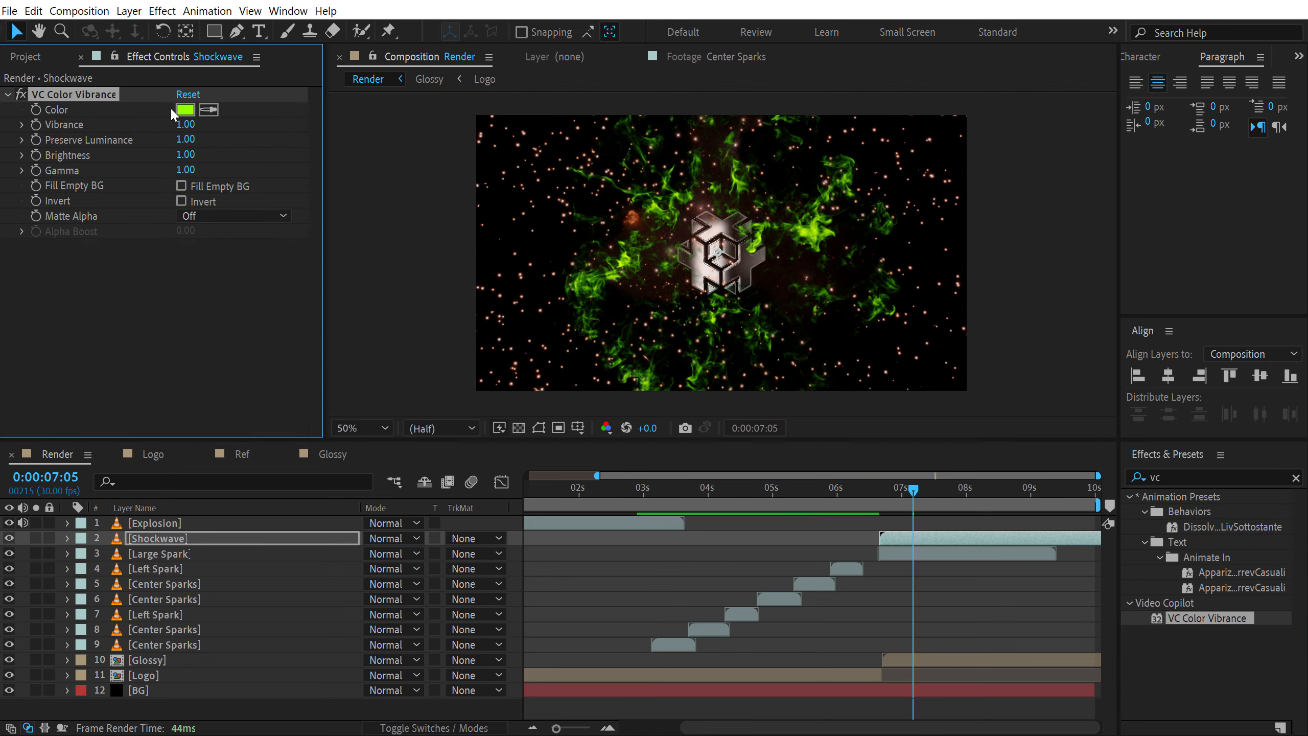
left_click(183, 110)
left_click_drag(343, 496, 343, 528)
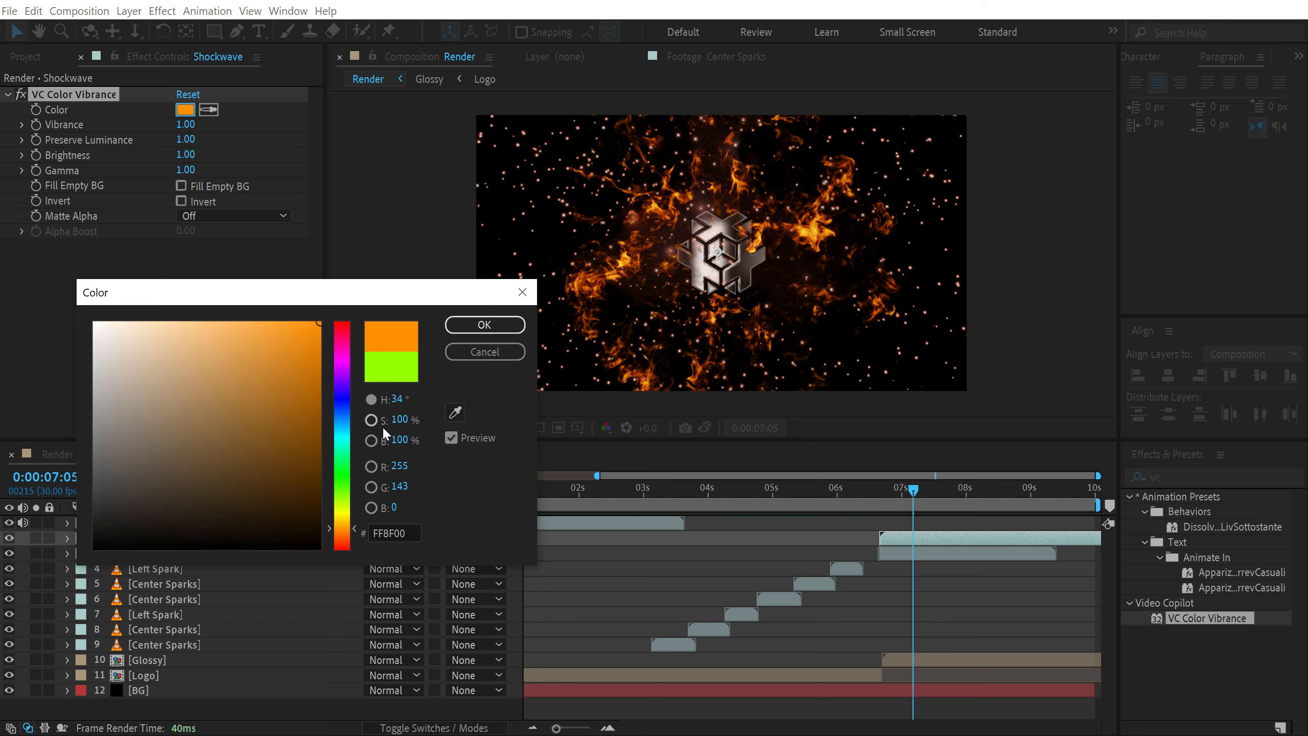
left_click(484, 325)
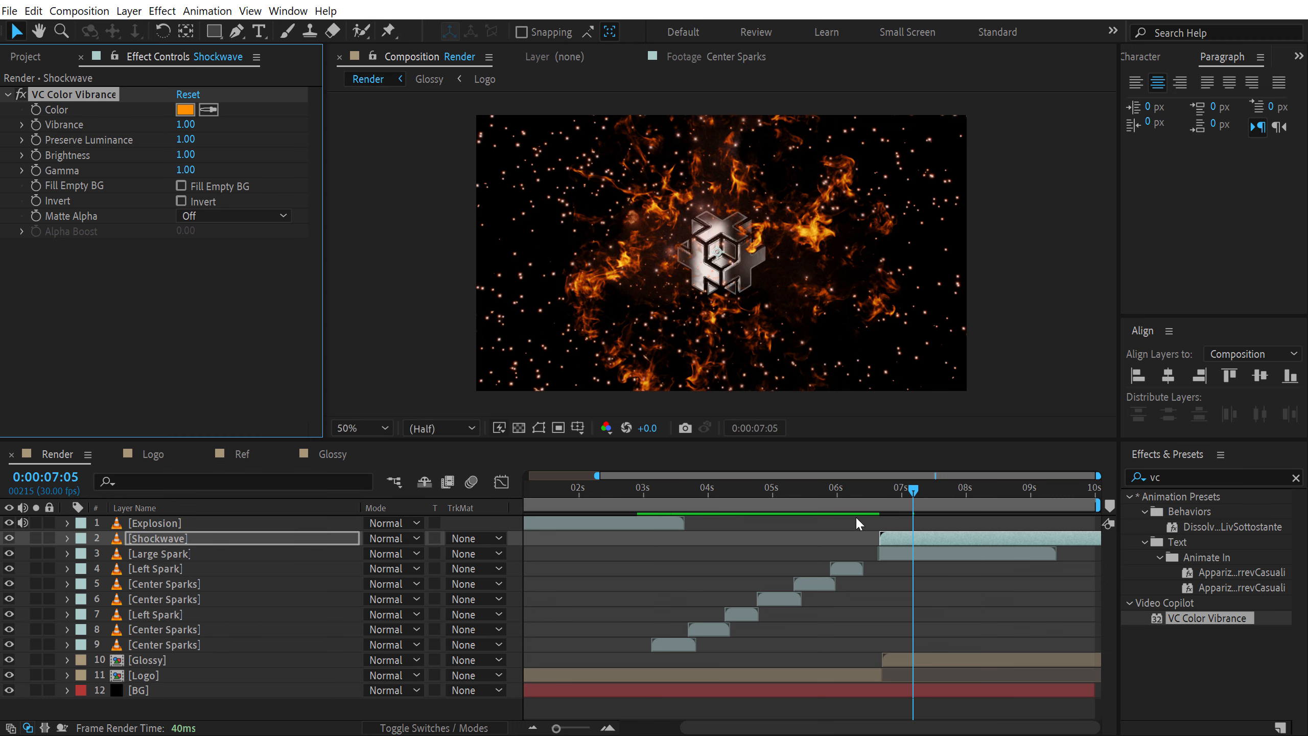
Move the Shockwave layer below Large Spark in the layer stack and view the result at 0:00:07:01
mouse_move(887, 497)
left_mouse_down()
mouse_move(918, 492)
mouse_move(869, 499)
mouse_move(890, 507)
left_mouse_up()
left_click(891, 541)
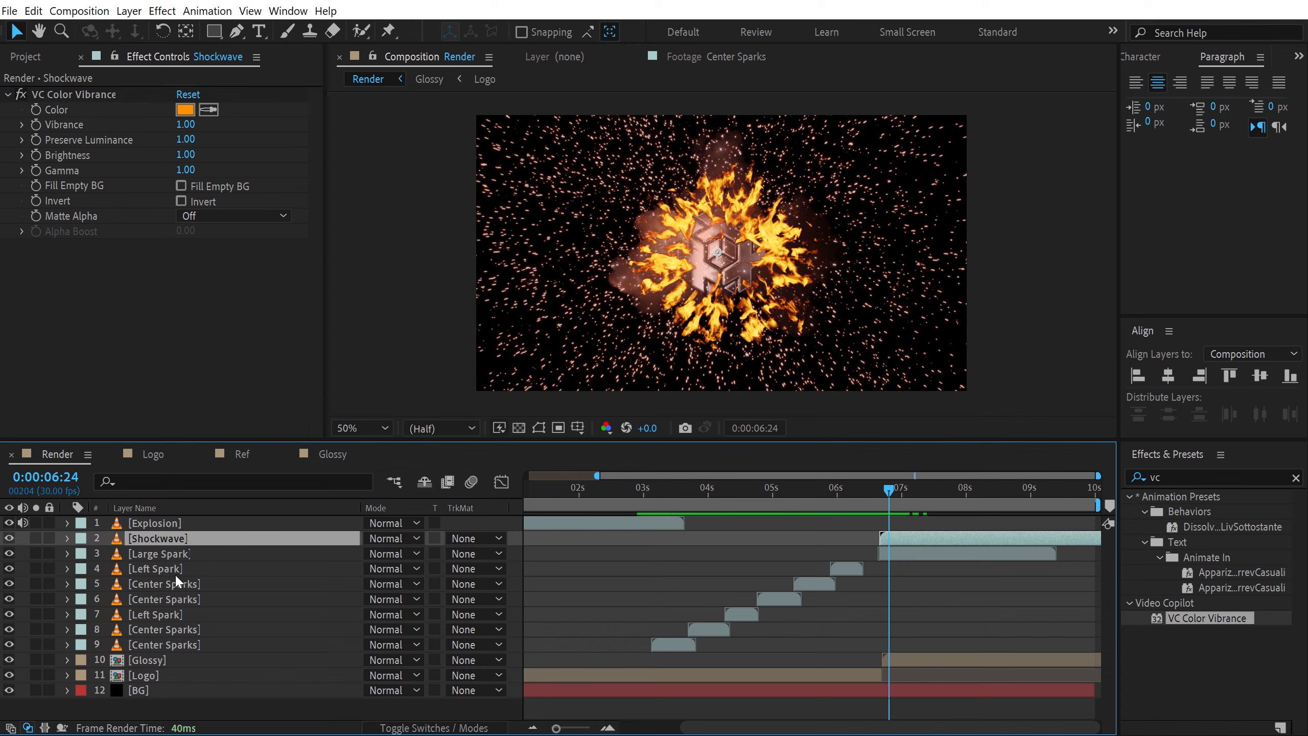
left_click_drag(170, 554, 172, 562)
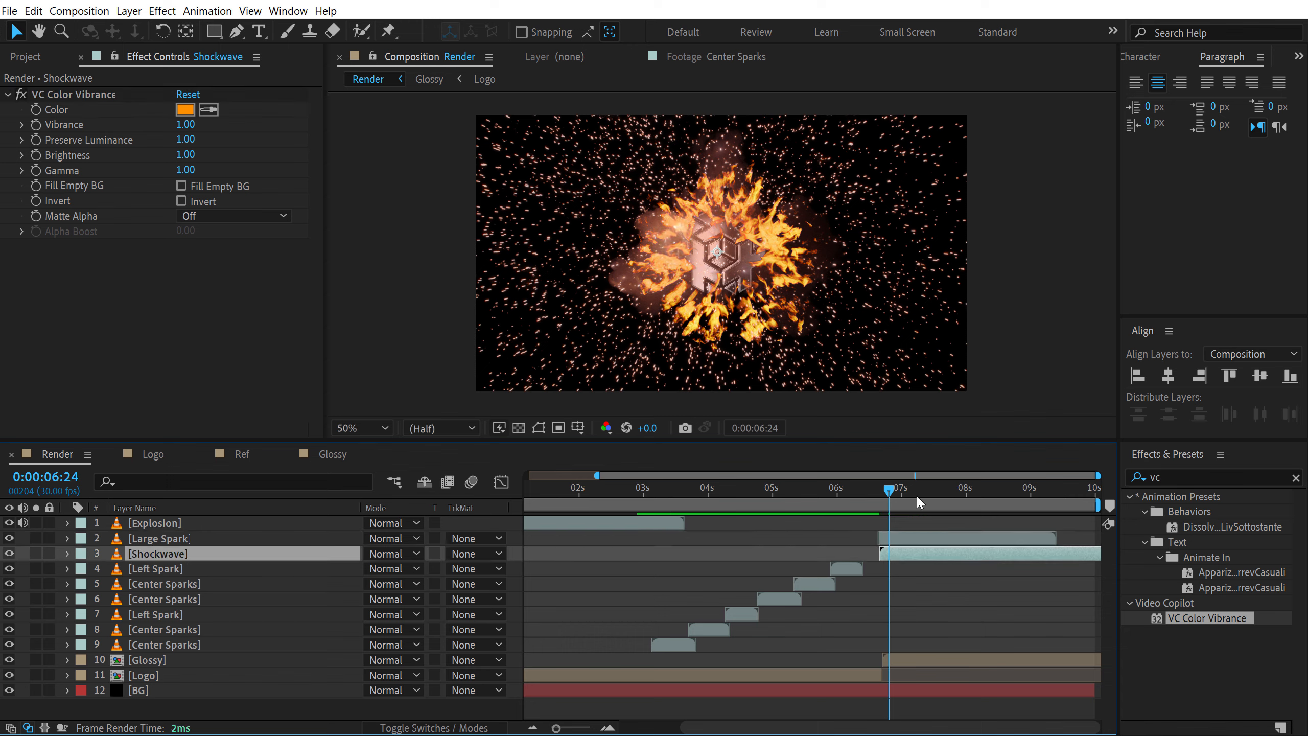
left_click_drag(895, 489, 911, 562)
Apply the Glow effect to Shockwave with an increased Glow Radius and switch the project color depth to 16 bpc
left_click(1172, 478)
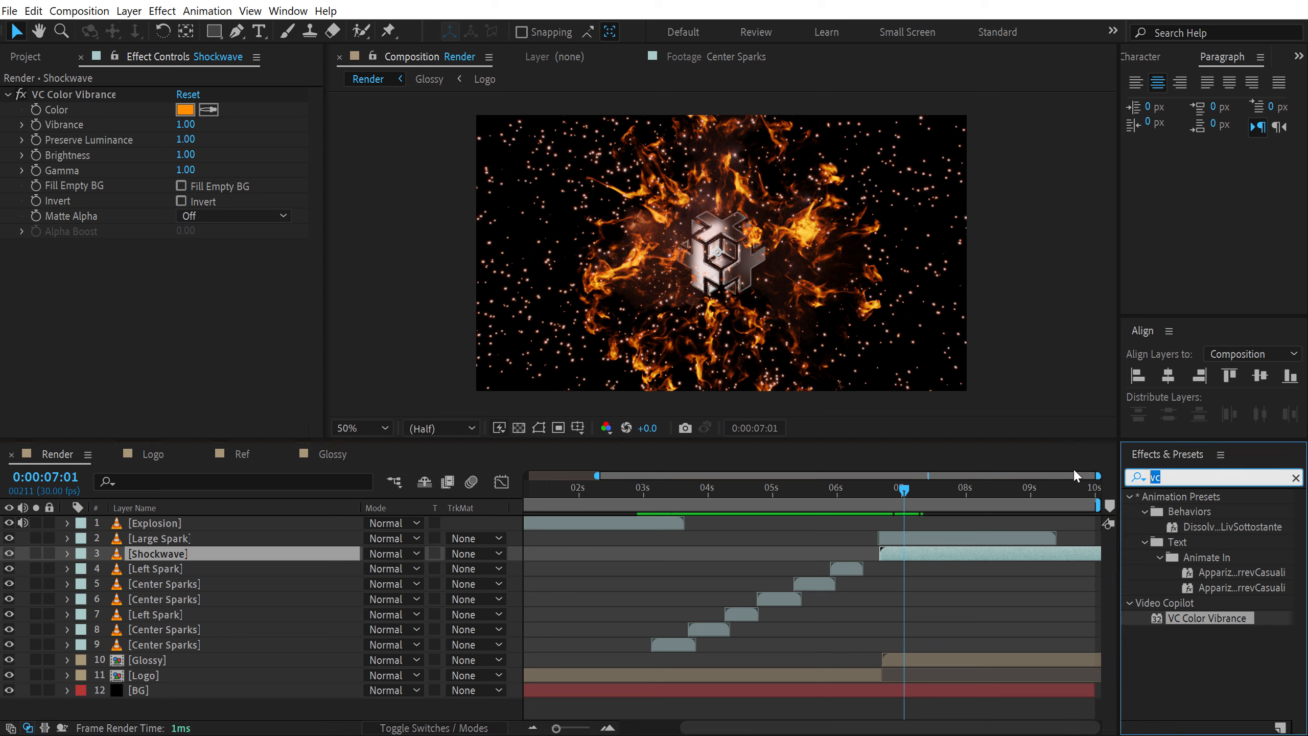
type("glow")
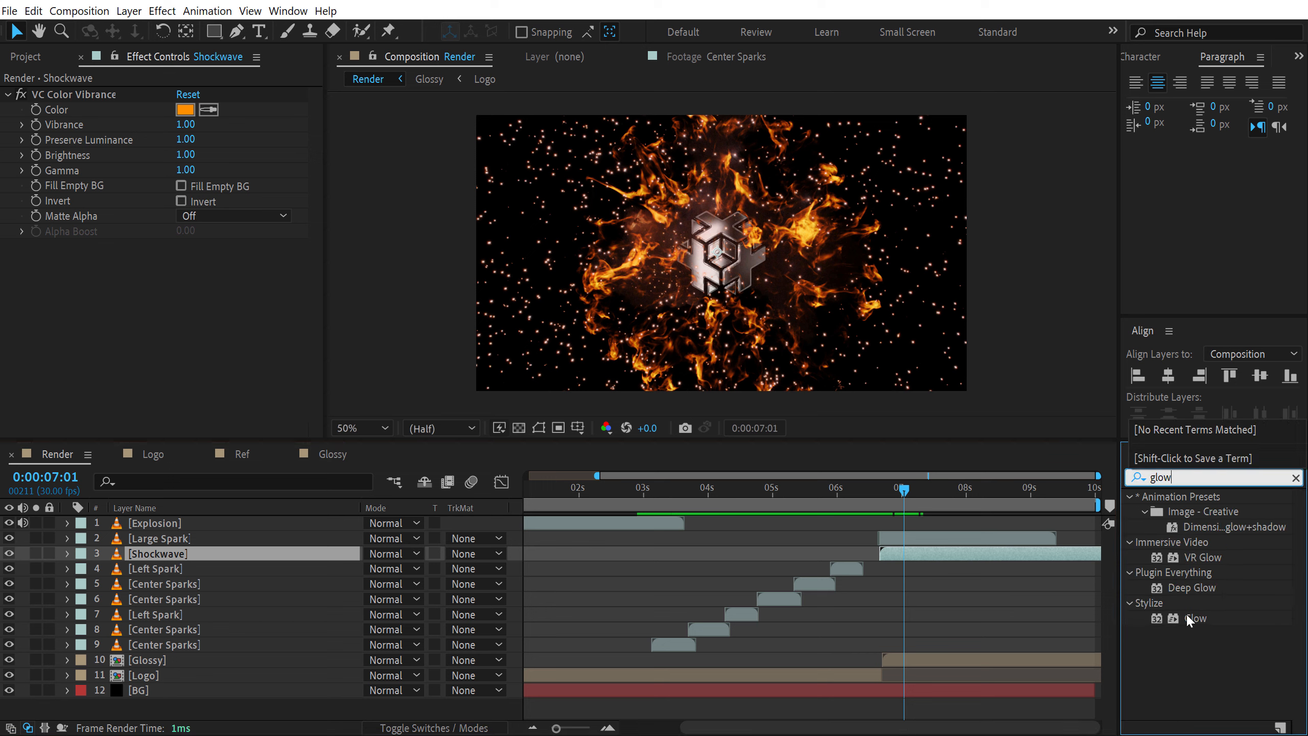
left_click_drag(1189, 614, 937, 555)
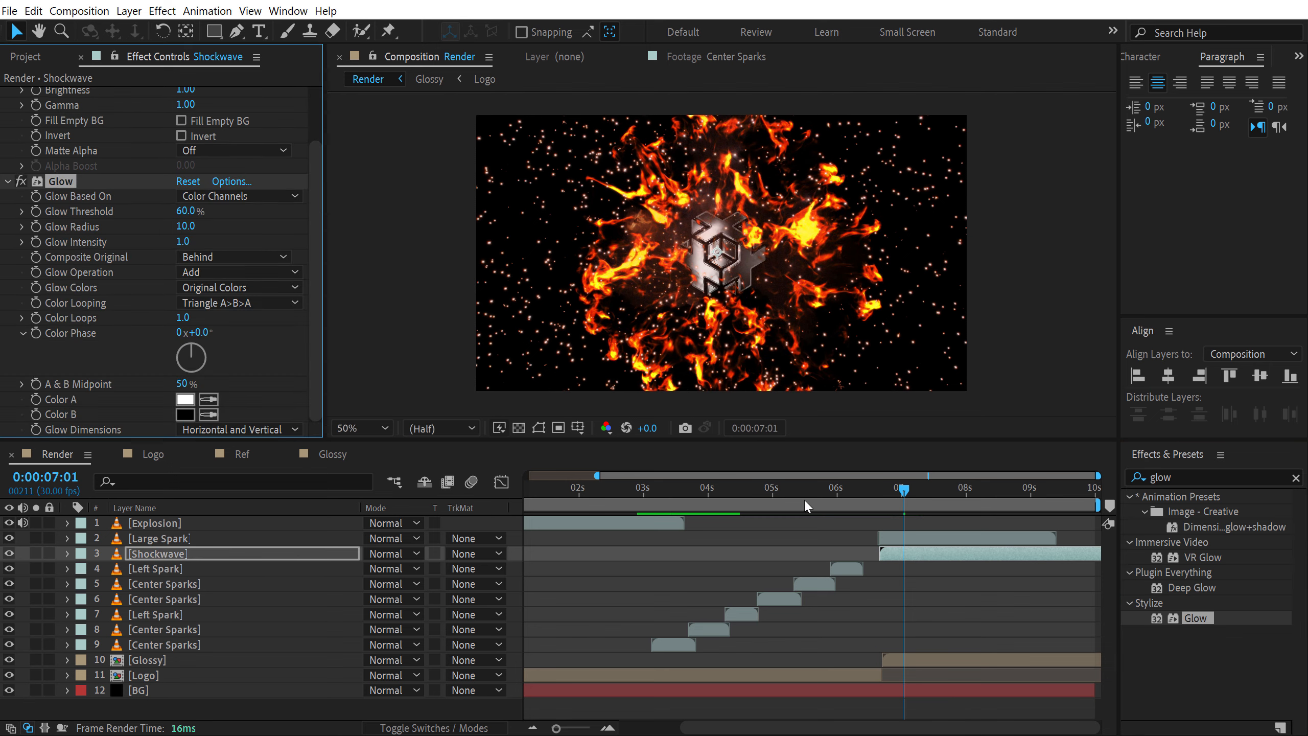
left_click_drag(187, 225, 273, 226)
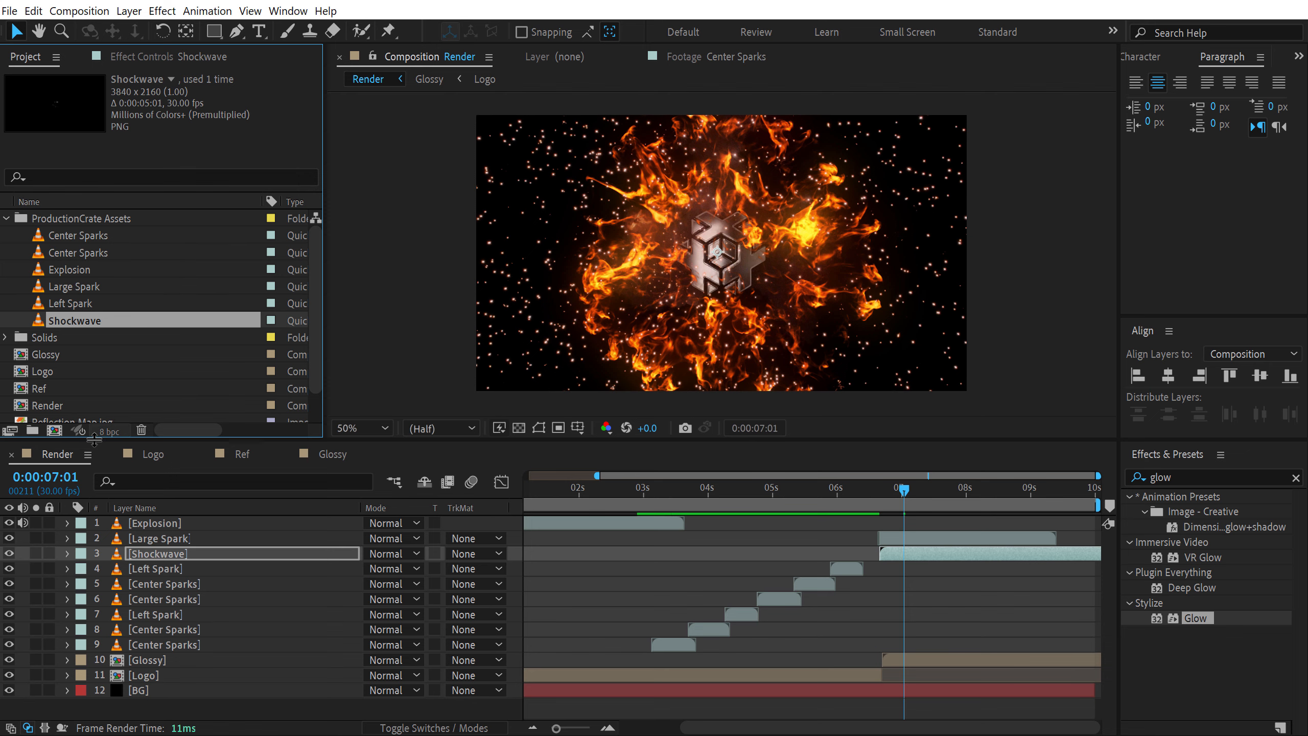
left_click(110, 433, "alt")
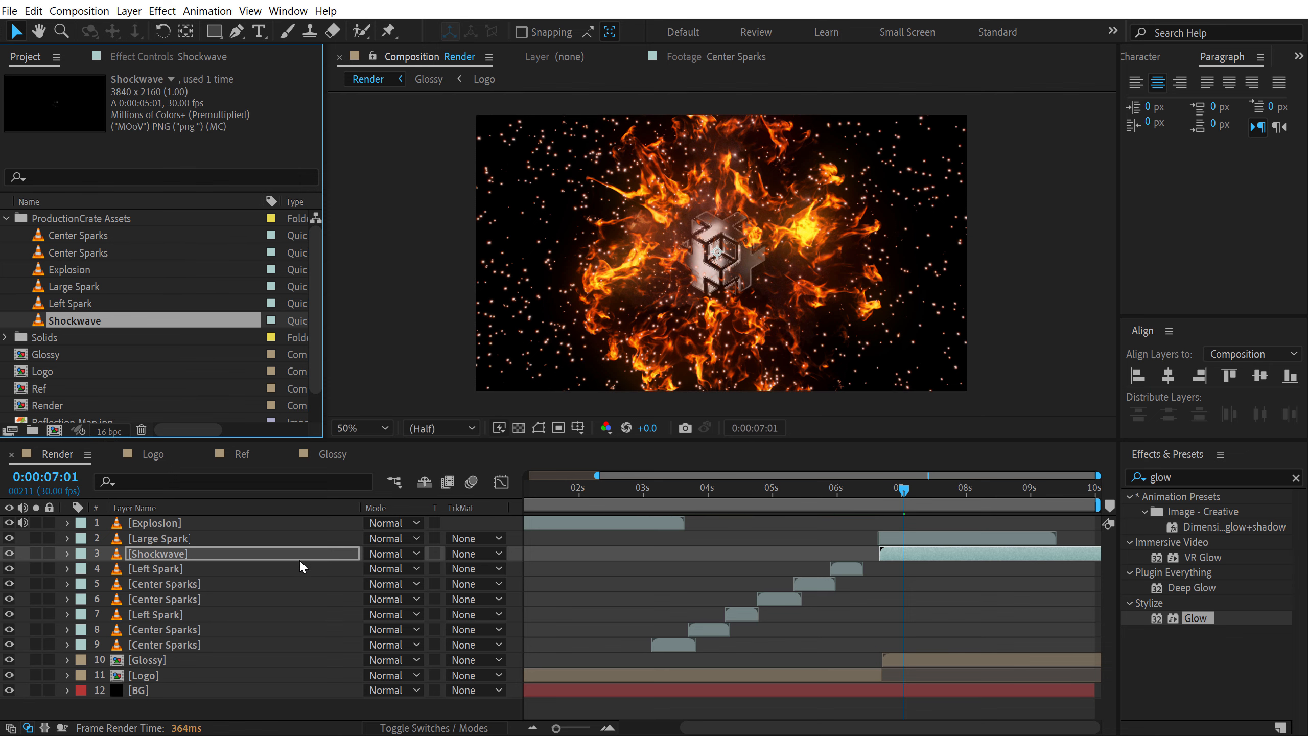
Create an adjustment layer, rename it T and place it at the top of the layer stack
left_click_drag(195, 438, 194, 401)
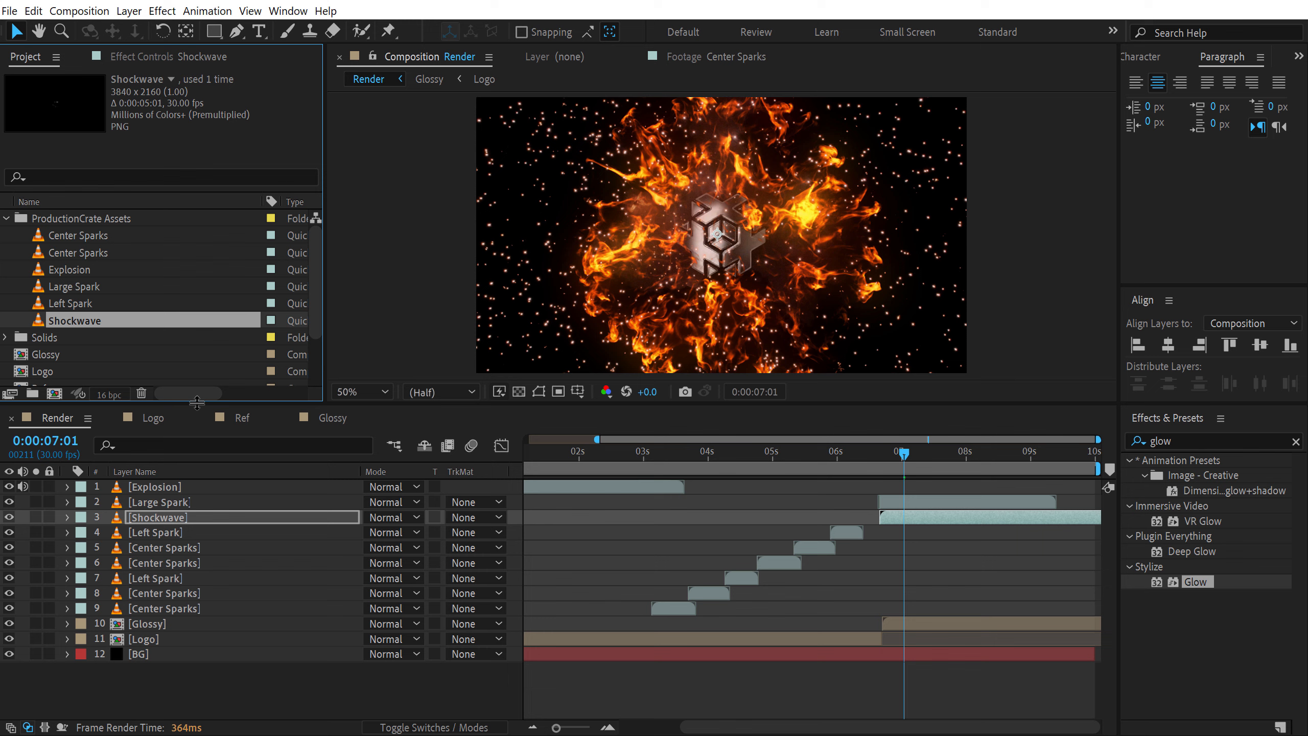
right_click(188, 672)
mouse_move(289, 509)
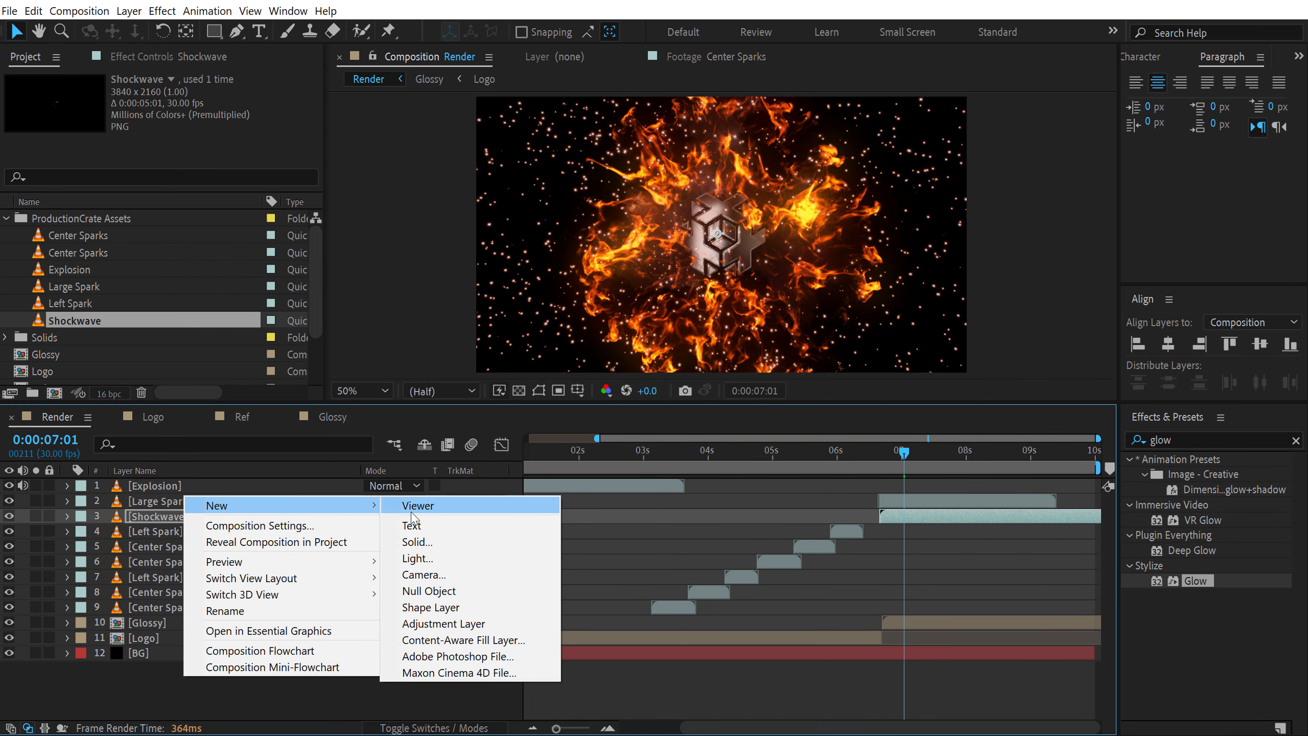
left_click(433, 619)
key("Return")
type("T")
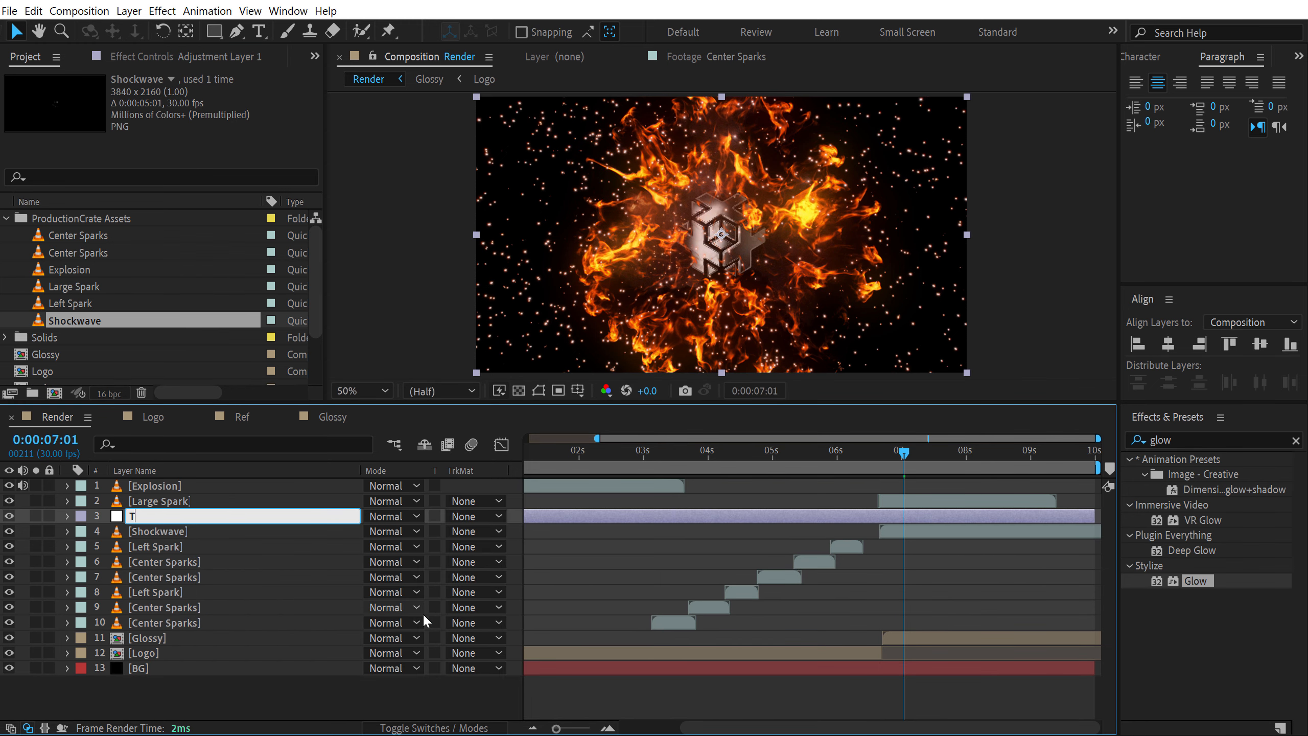
key("Return")
left_click_drag(165, 522, 161, 482)
Find the Transform effect and apply it to the T adjustment layer
left_click(1194, 438)
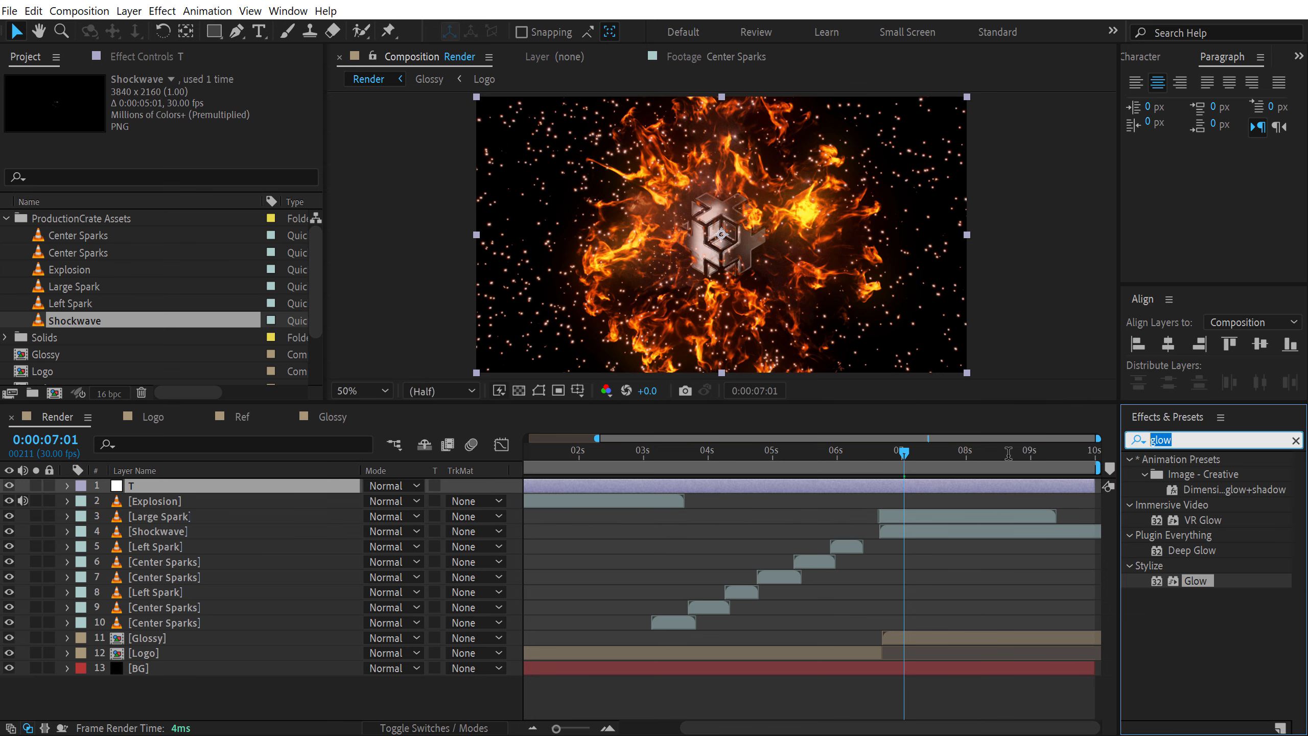
type("trand")
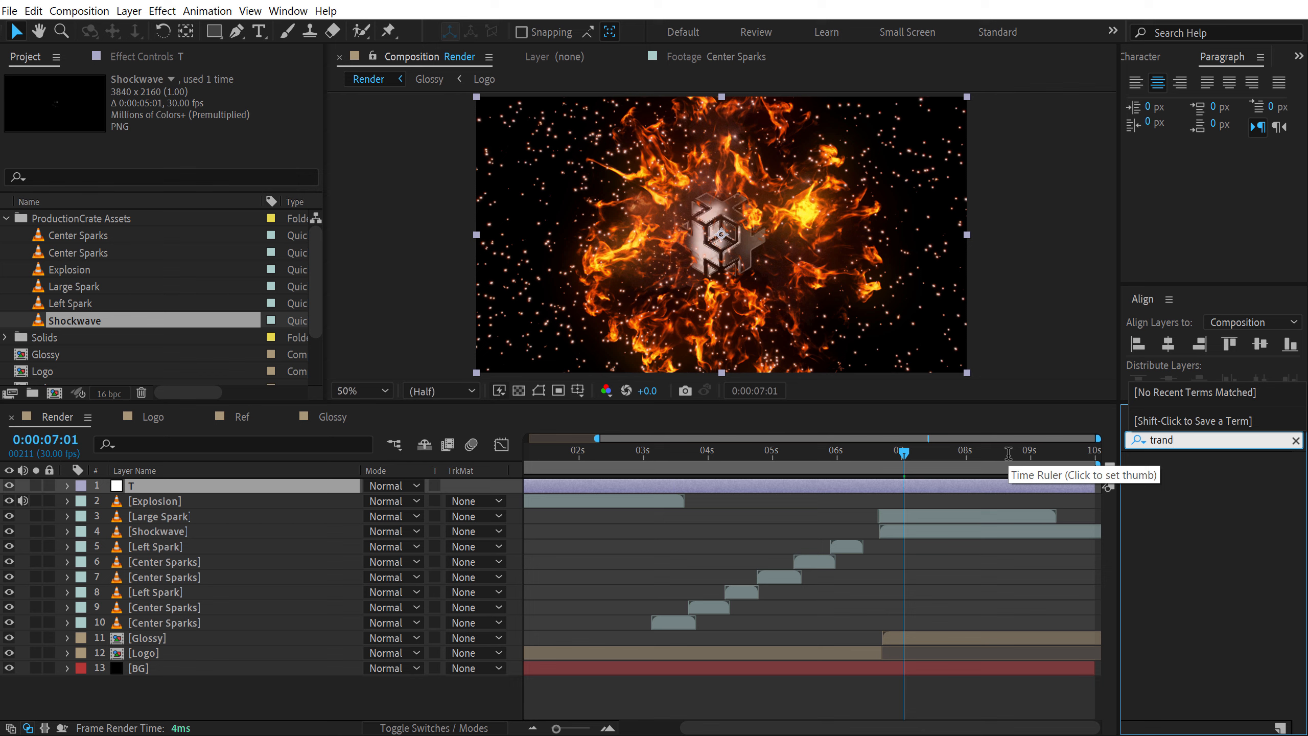
key("BackSpace")
type("sf")
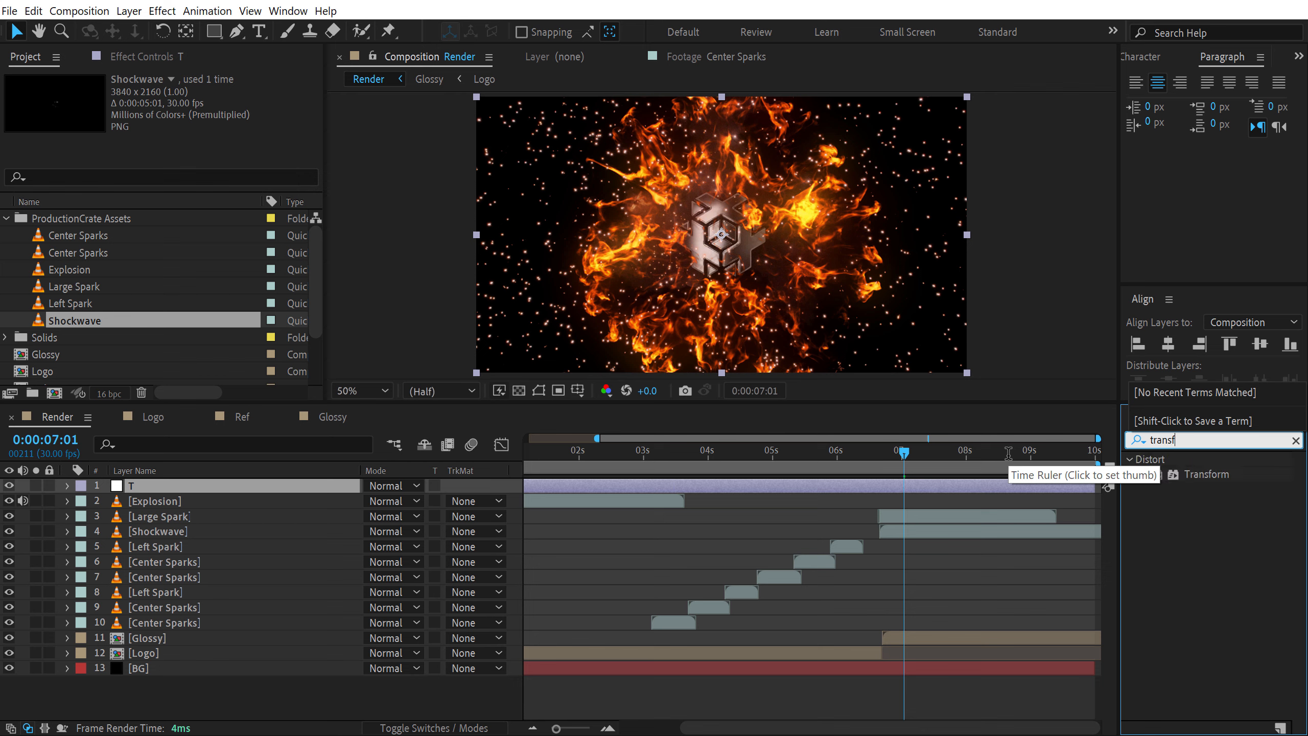
double_click(1207, 474)
Keyframe the Transform effect's Scale from 100 at 0:00:00:00 to 120 at 0:00:09:29 and scrub through the animation
left_click_drag(559, 452, 464, 458)
scroll(703, 499, "down", 2)
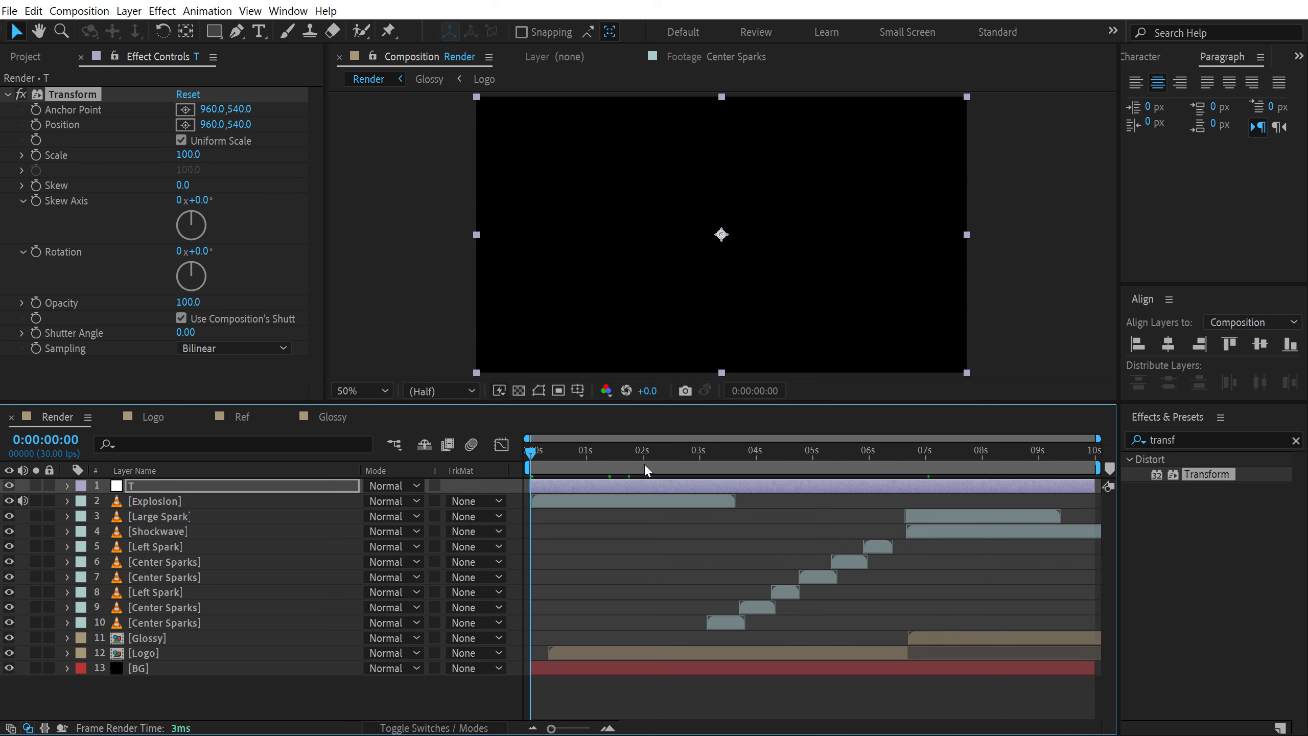
left_click(36, 156)
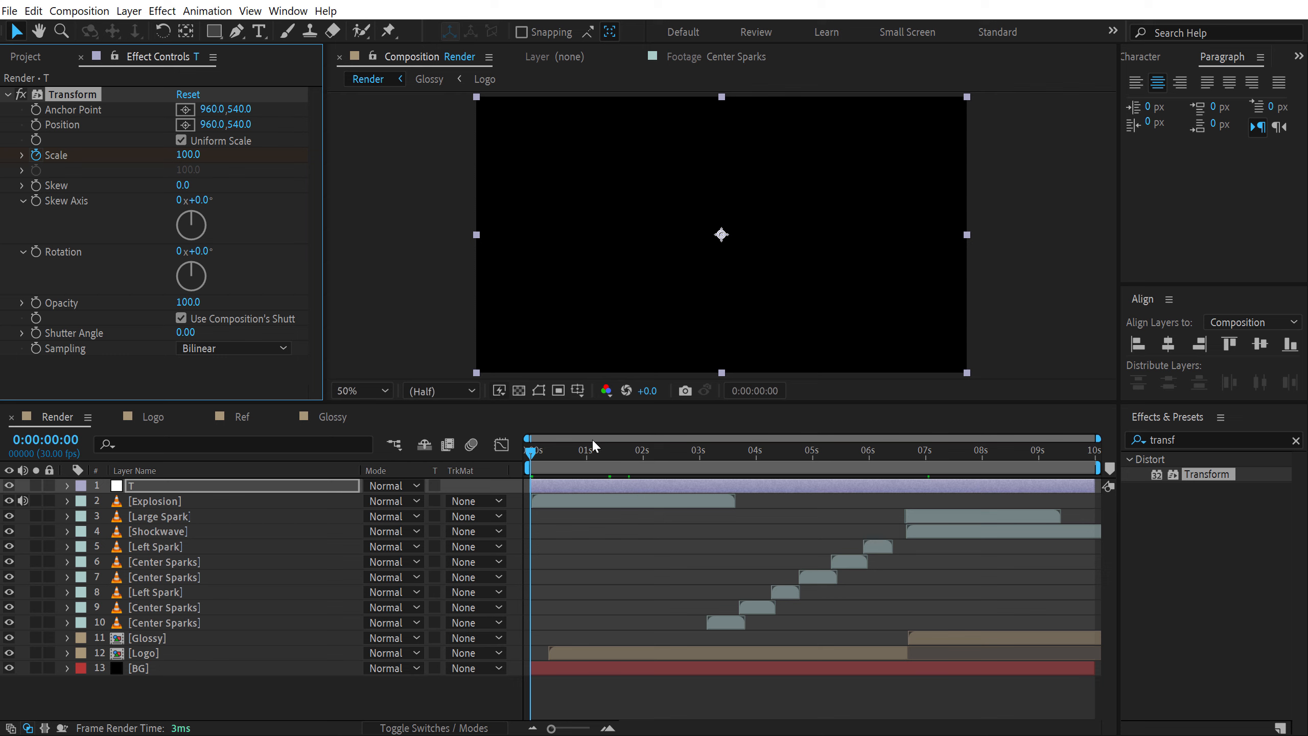
left_click_drag(605, 467, 1162, 481)
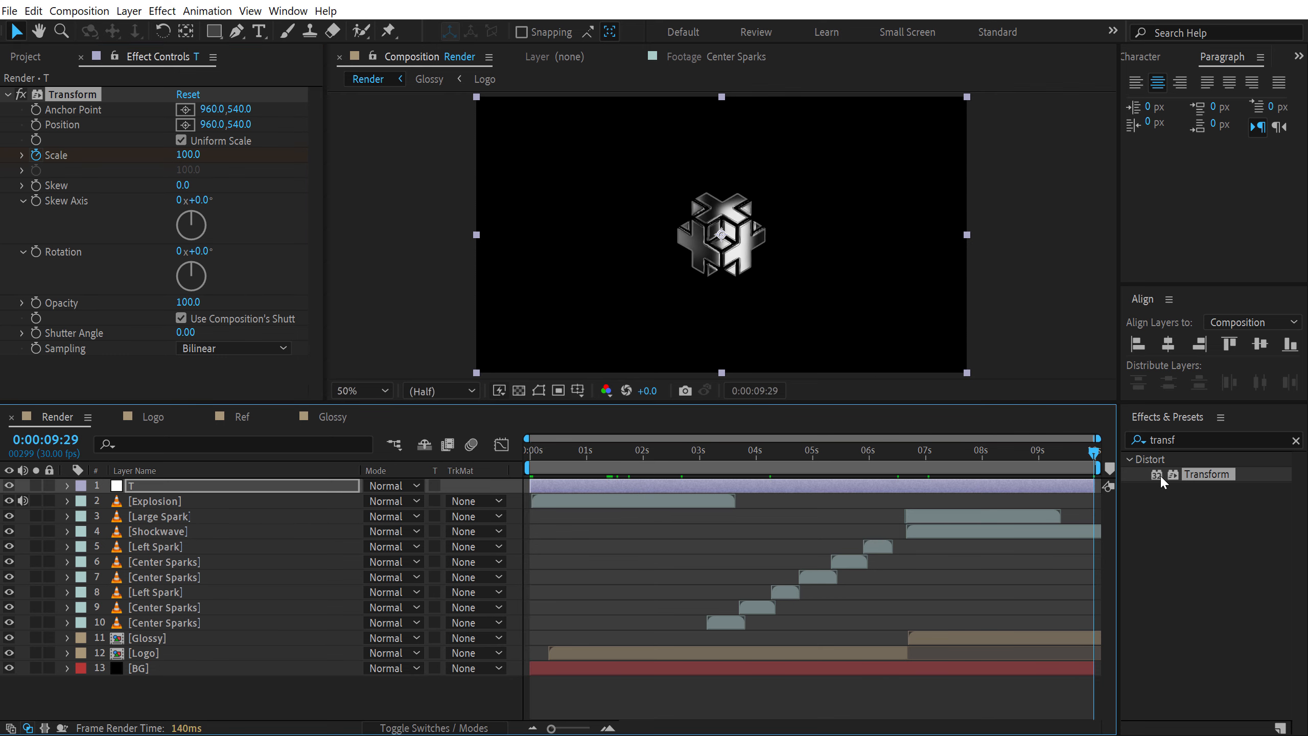
left_click(186, 155)
type("1")
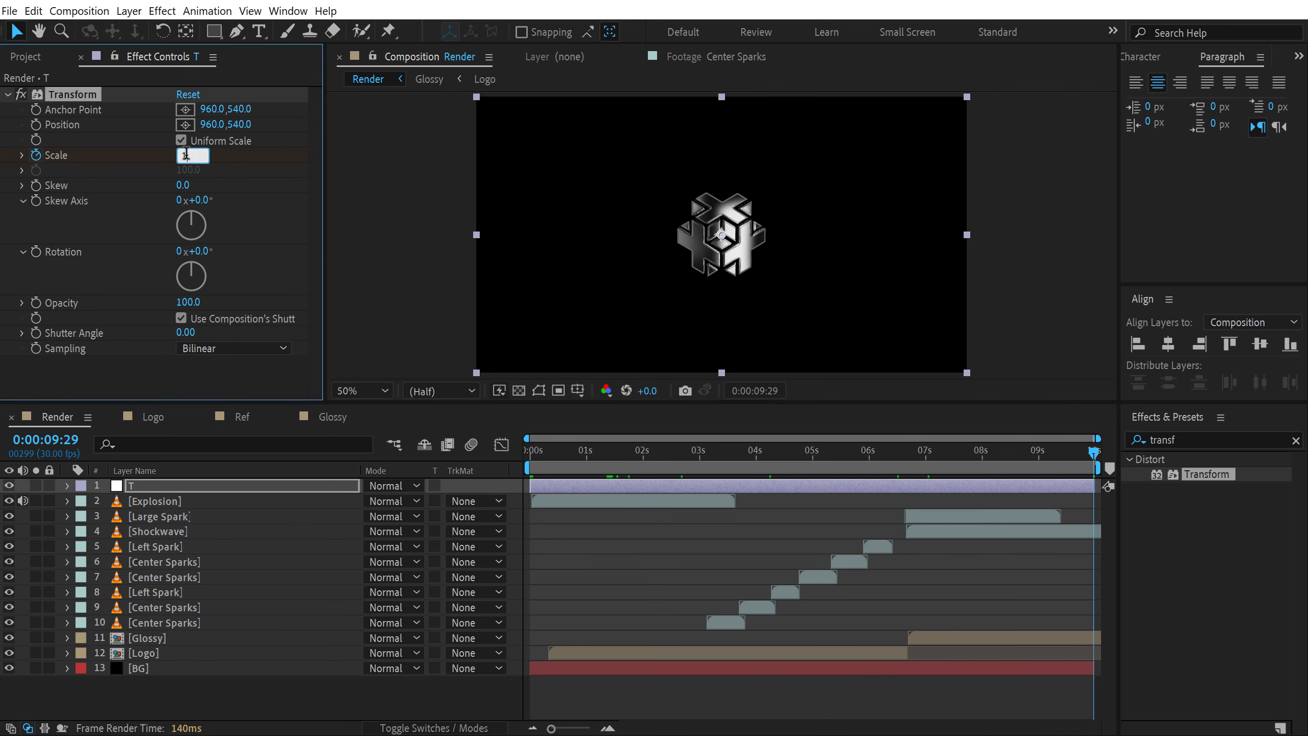
type("20")
key("Return")
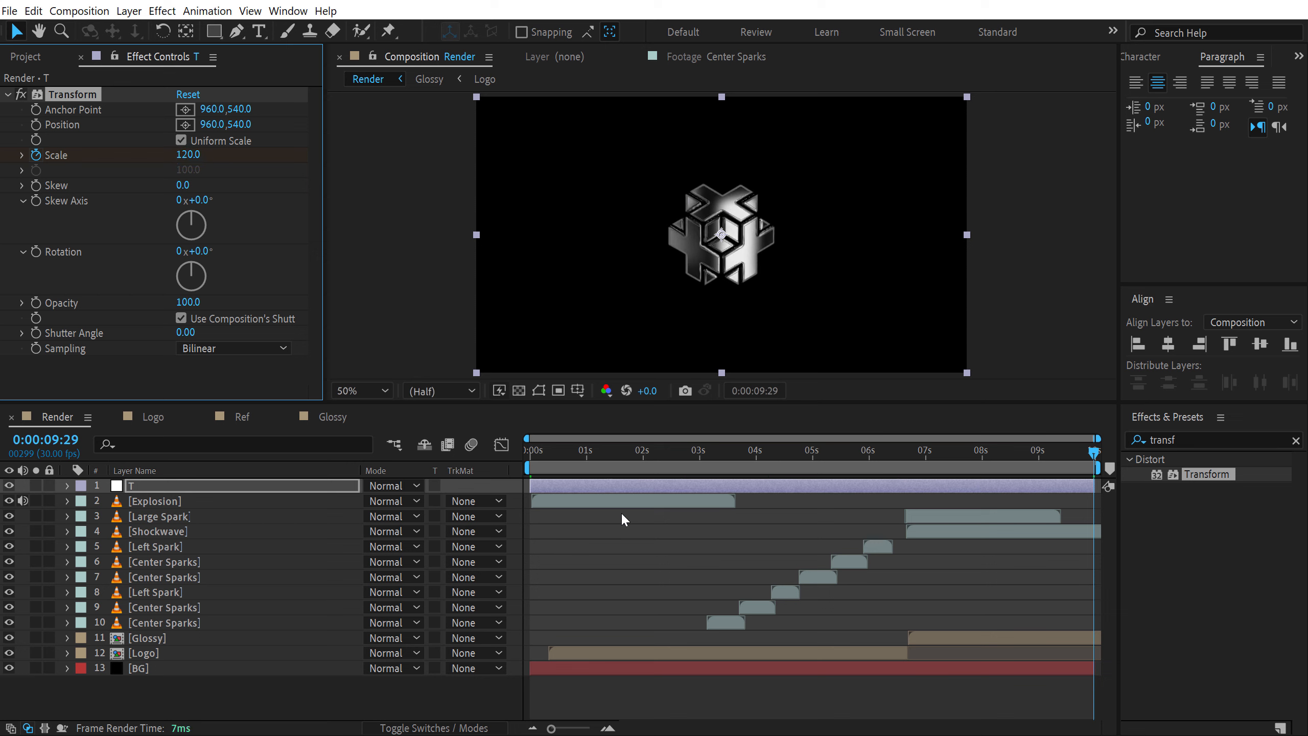
left_click_drag(565, 460, 849, 463)
left_click_drag(850, 462, 1098, 465)
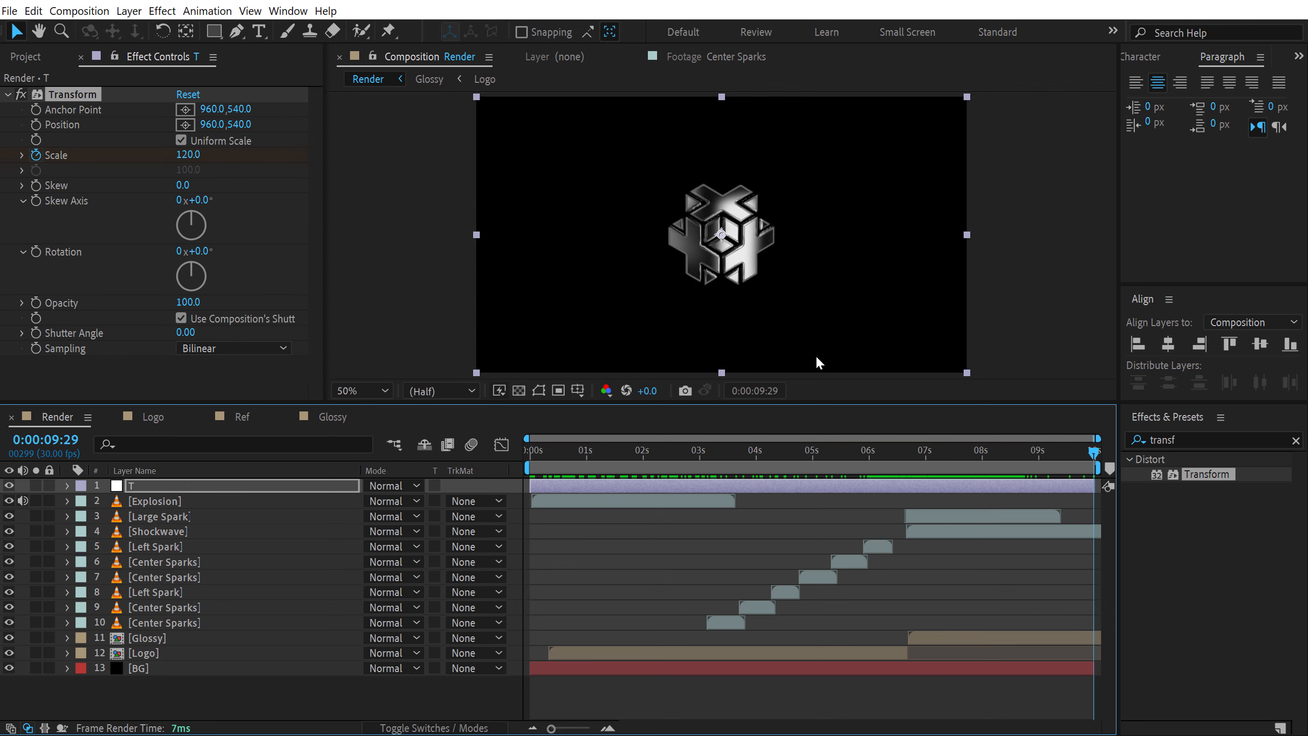
Create a text layer reading "productioncrate" below the logo
left_click(258, 31)
left_click(629, 314)
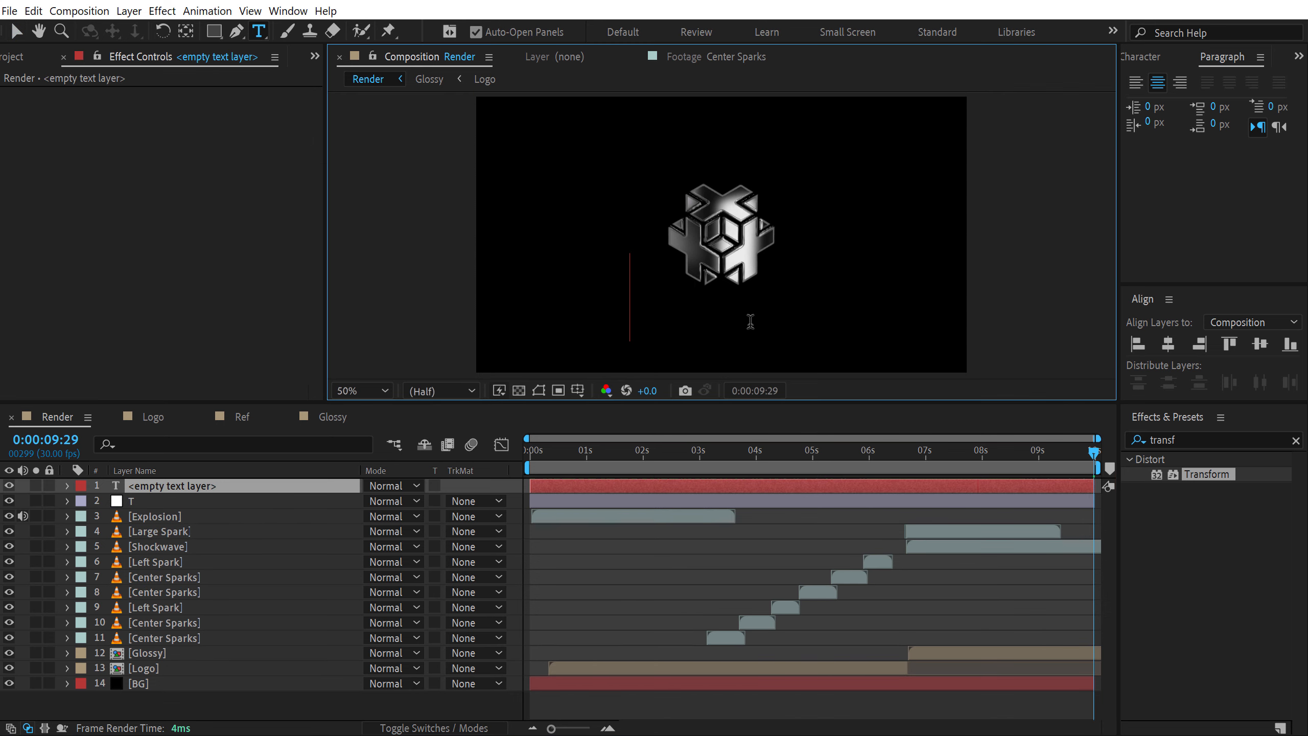
type("productioncrate")
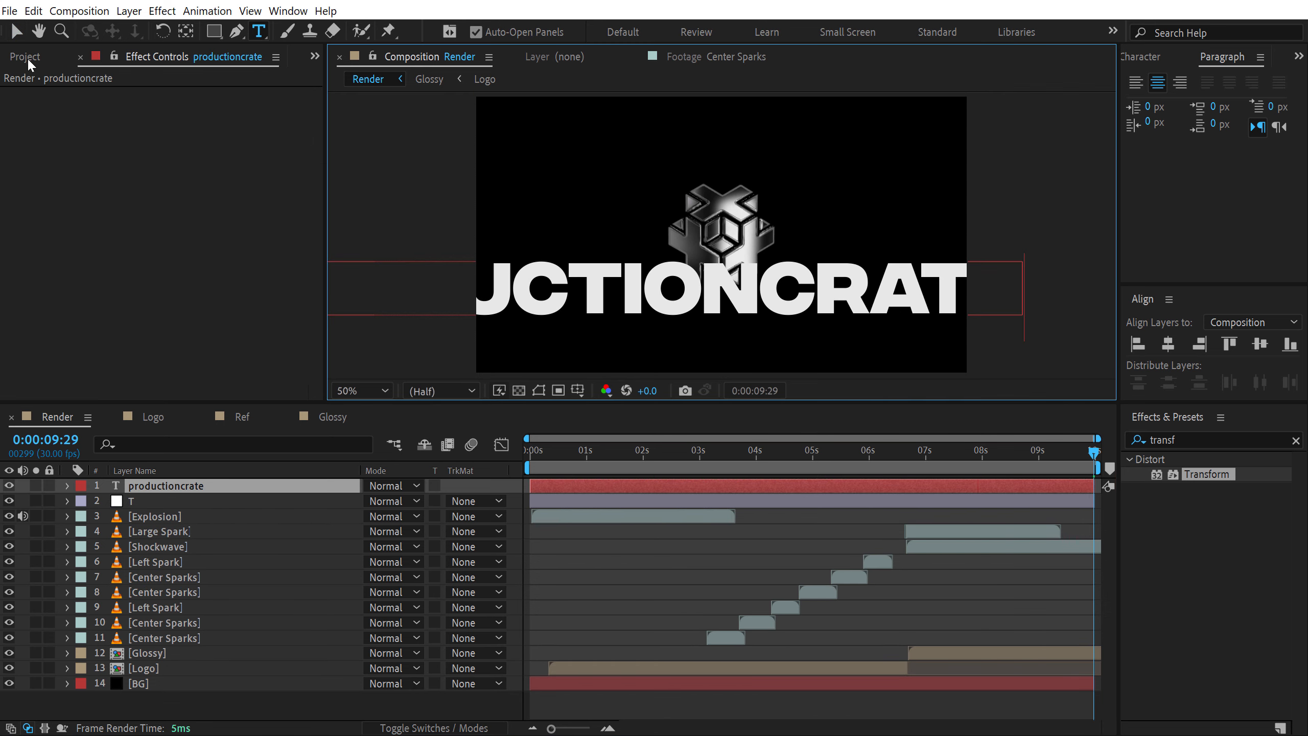
left_click(26, 33)
Format the productioncrate text in Nexa Bold with All Caps at a font size of 37 px
left_click(1152, 56)
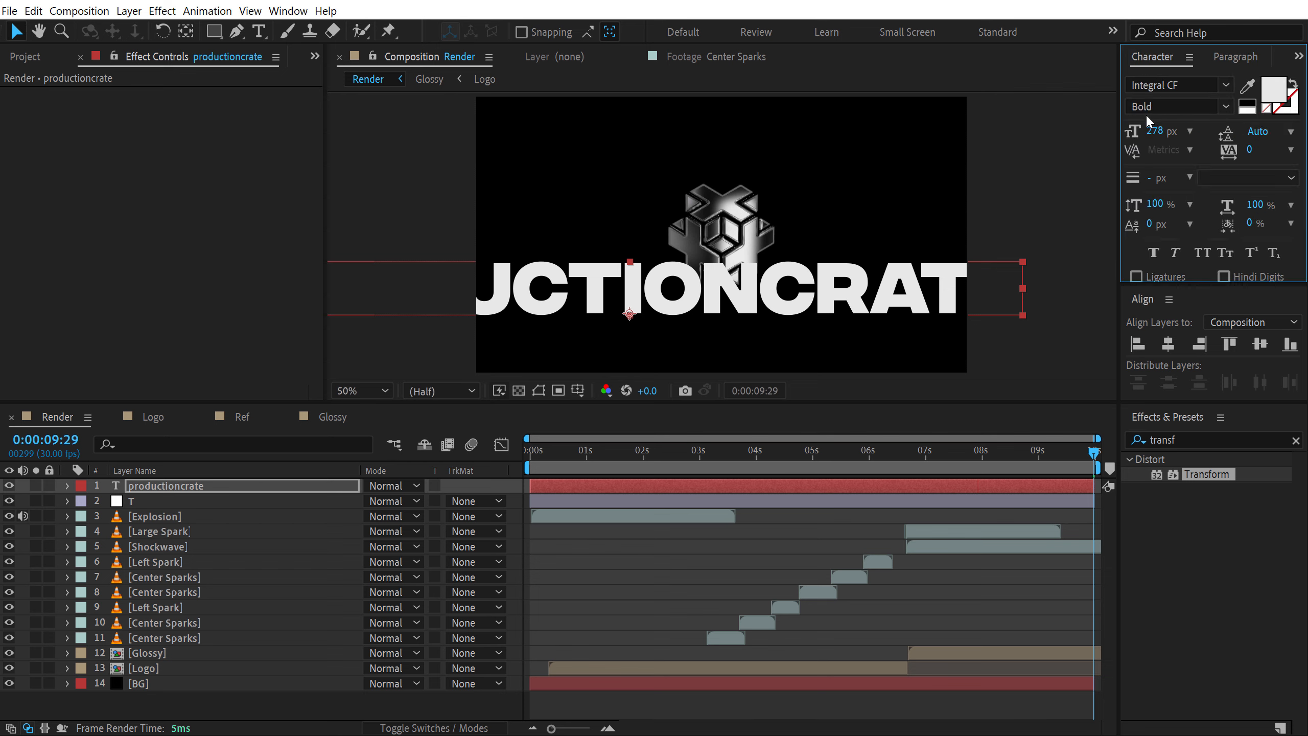
left_click_drag(1152, 131, 968, 150)
left_click(1182, 86)
type("n")
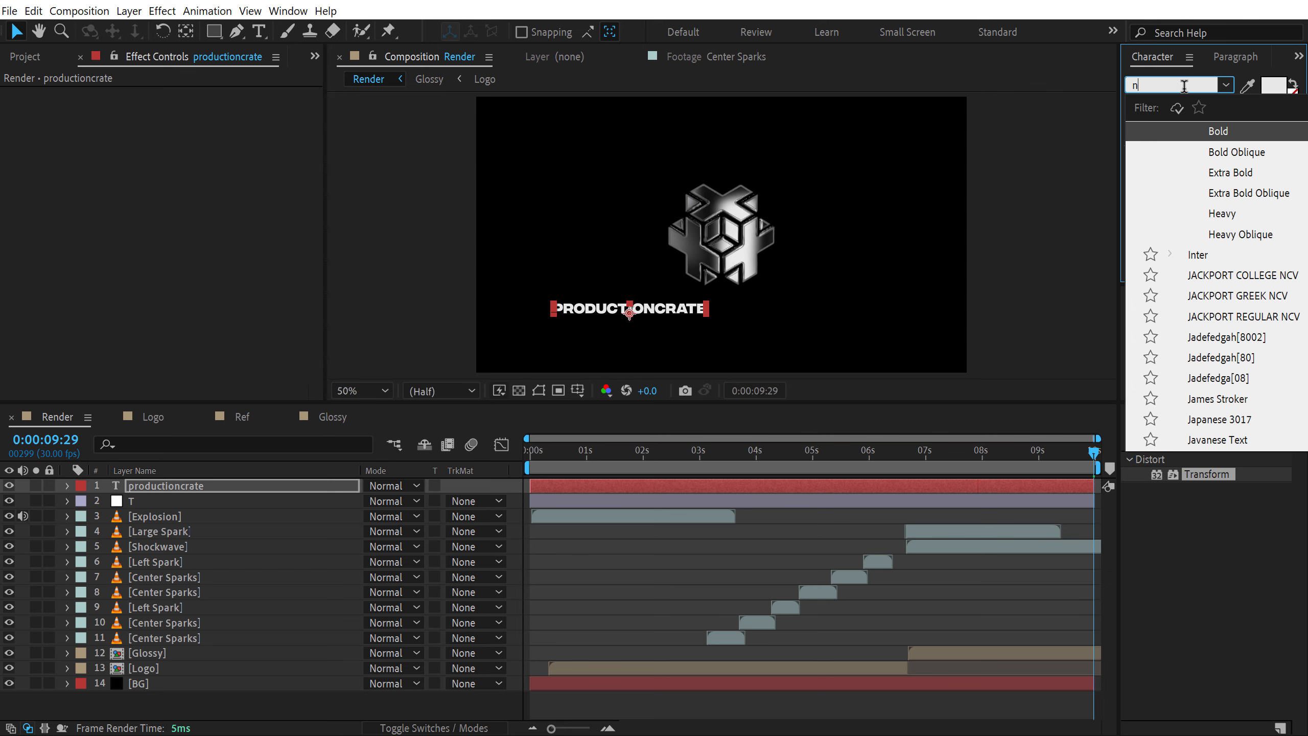
type("exa")
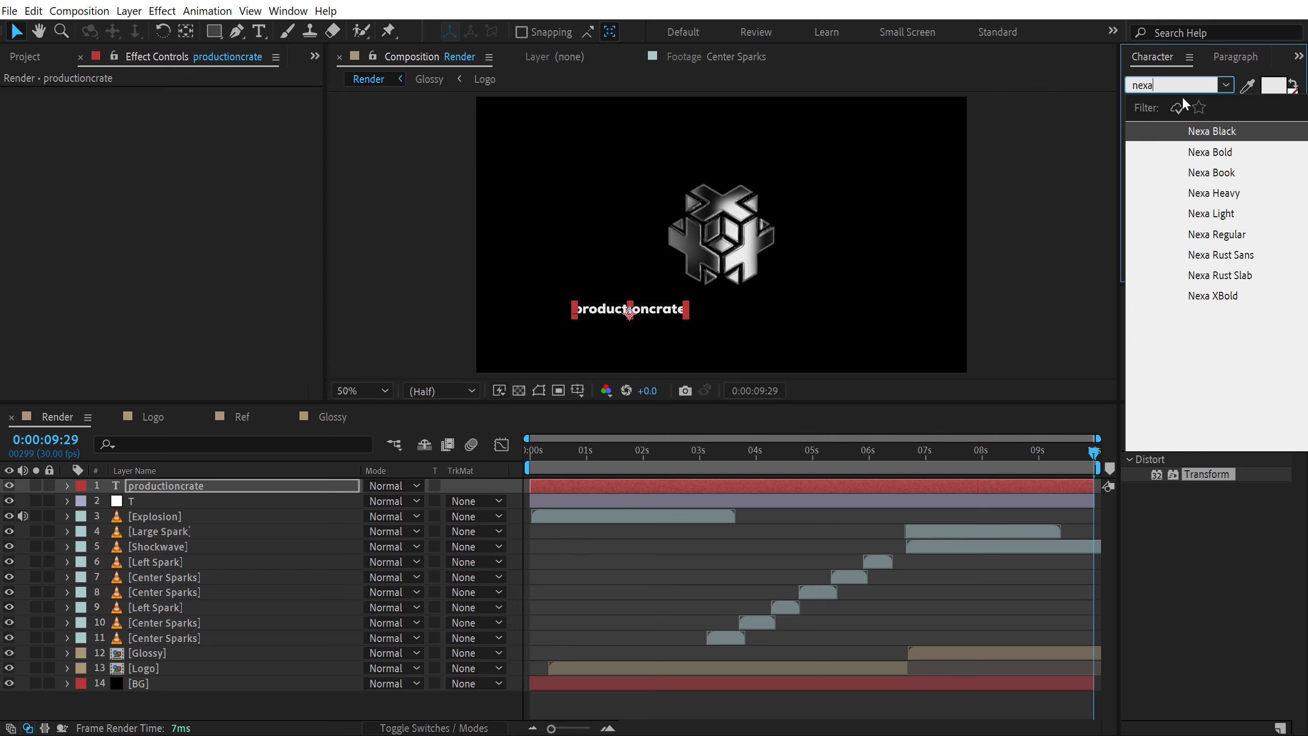
left_click(1210, 152)
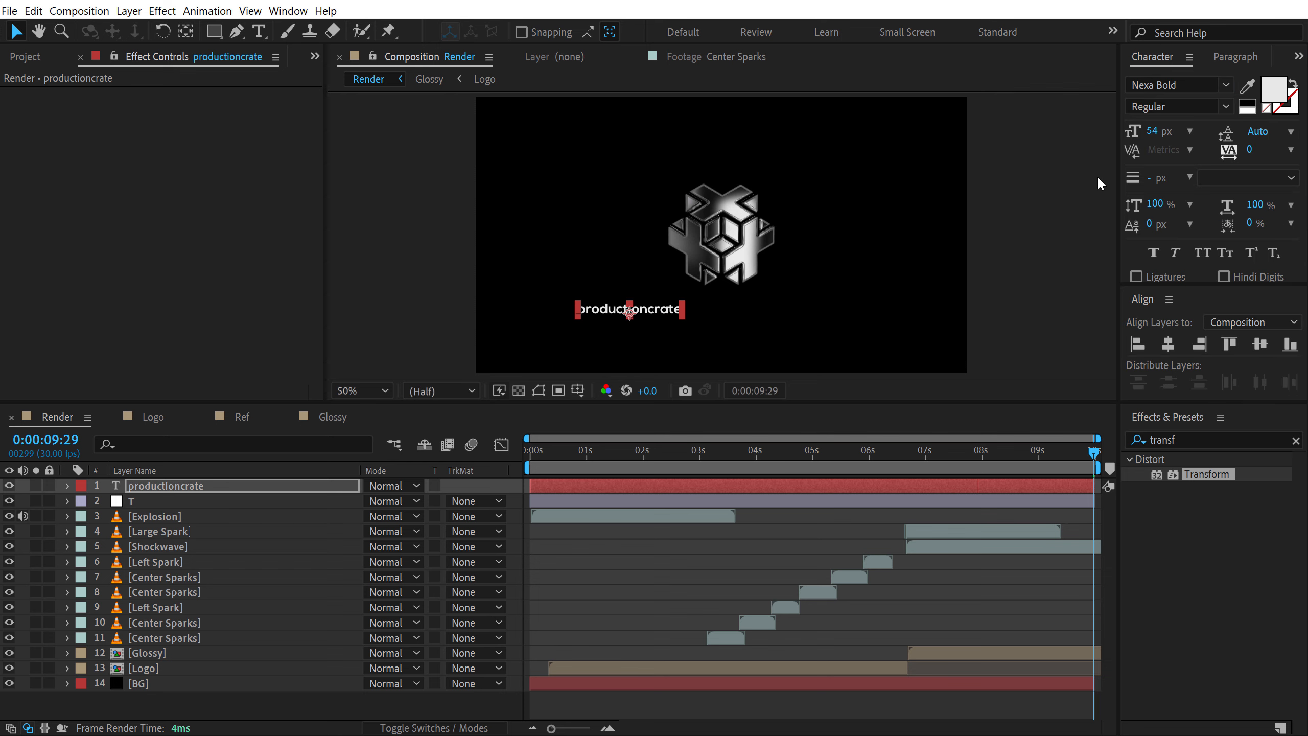
left_click(1202, 253)
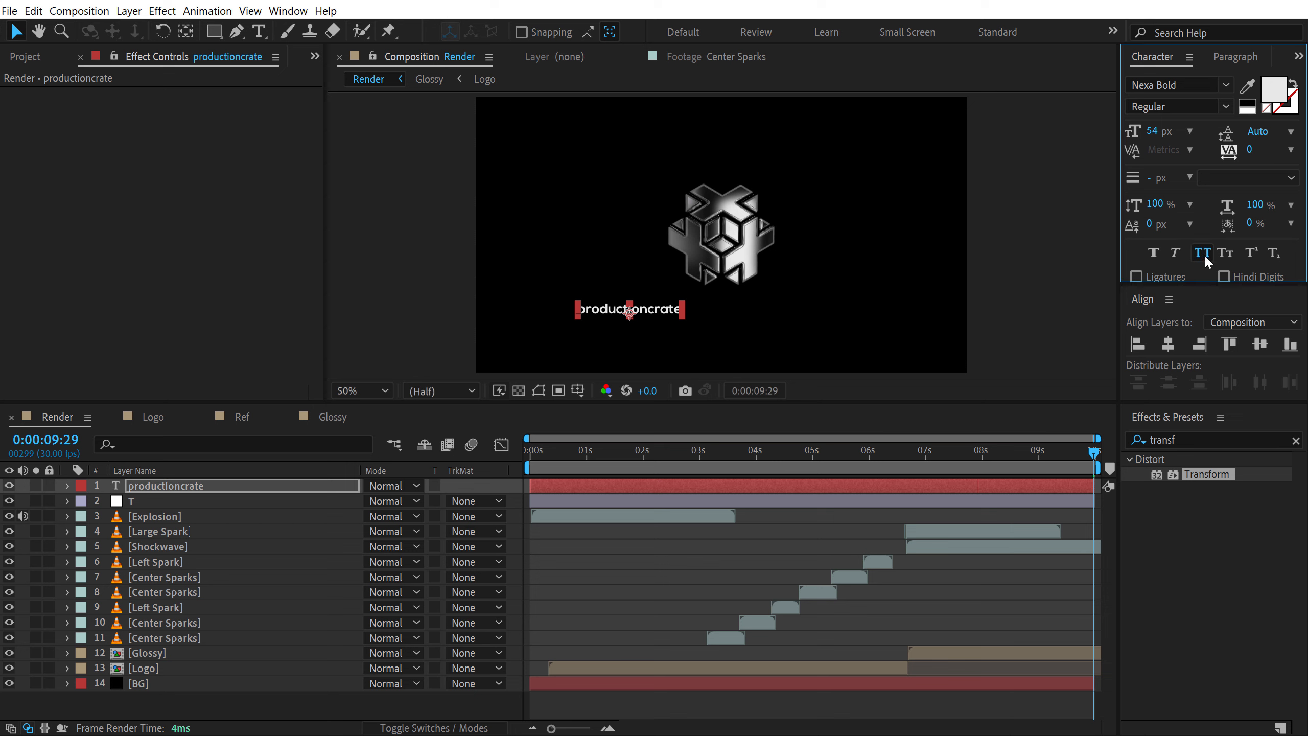
left_click_drag(1152, 131, 1139, 131)
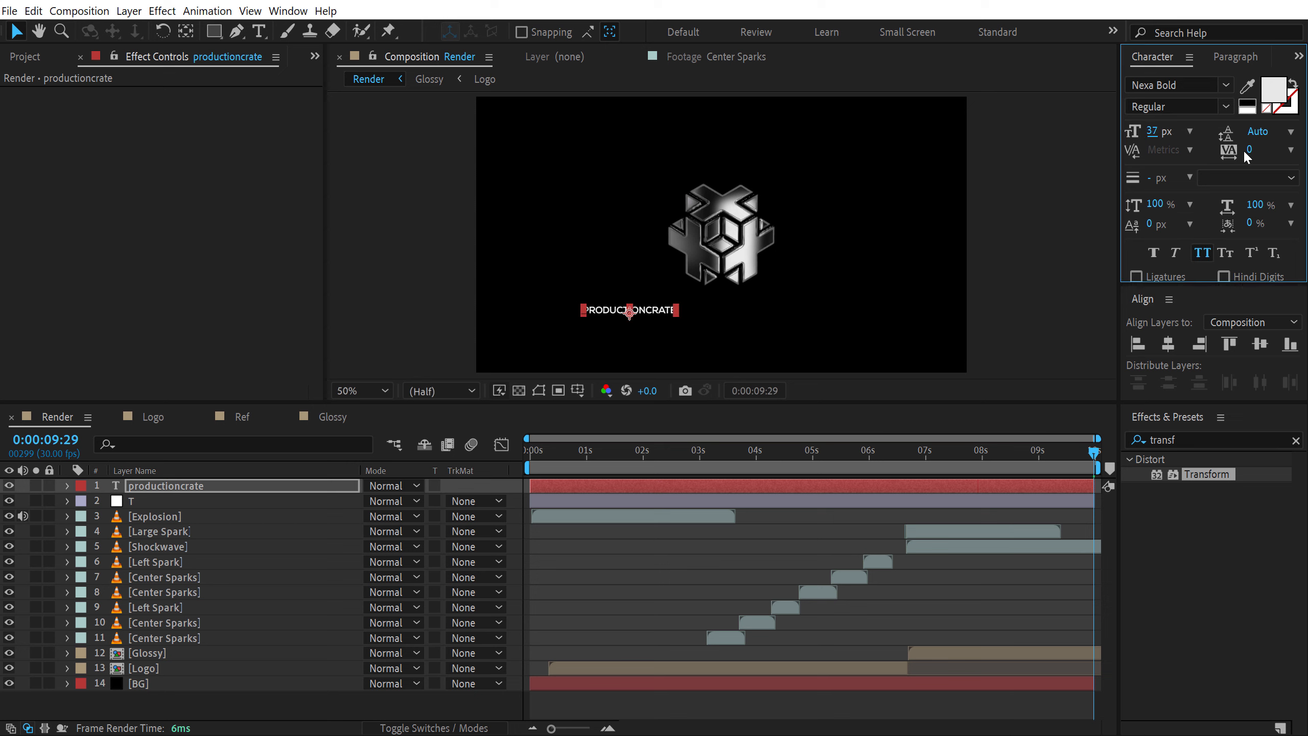
Set the productioncrate text's tracking to 450 and center the layer horizontally in the composition
left_click_drag(1248, 149, 1305, 149)
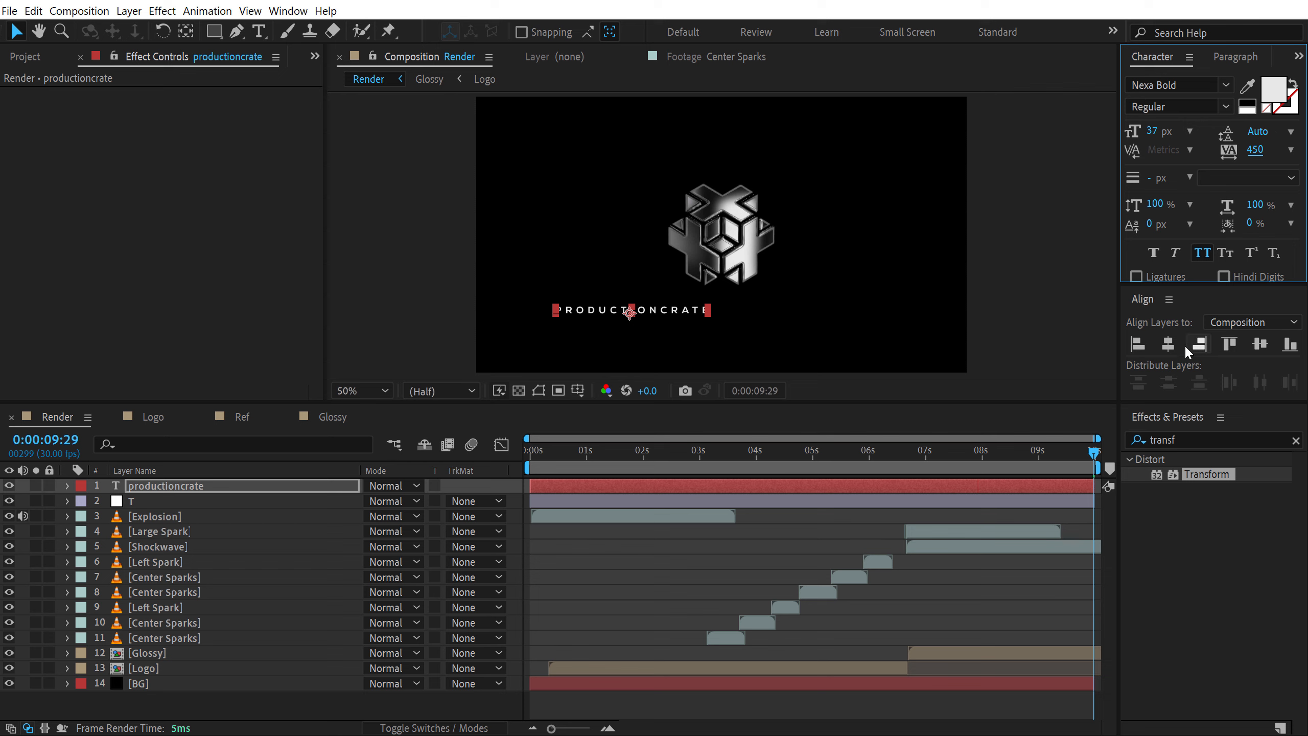
left_click(1168, 344)
left_click(764, 309)
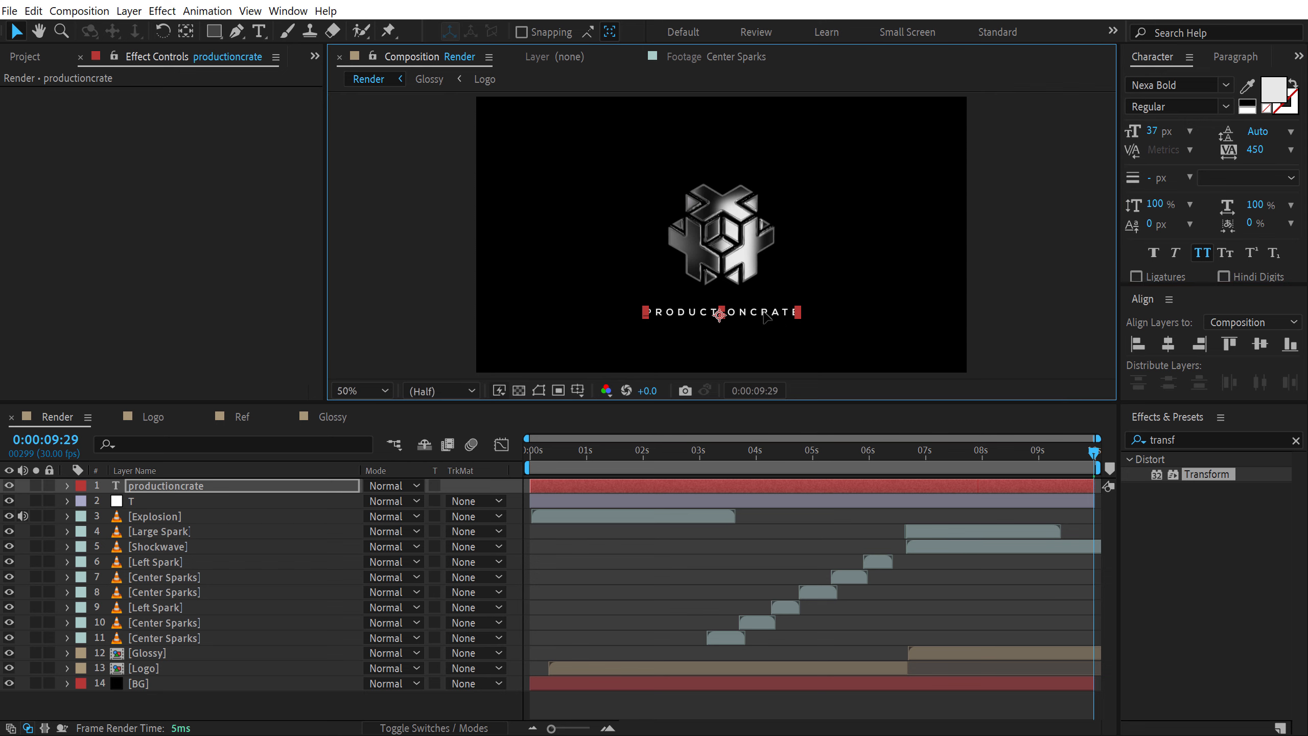
Change the productioncrate text's fill color to gray 969696
left_click(1273, 88)
mouse_move(155, 379)
left_mouse_down()
mouse_move(36, 395)
mouse_move(28, 411)
left_mouse_up()
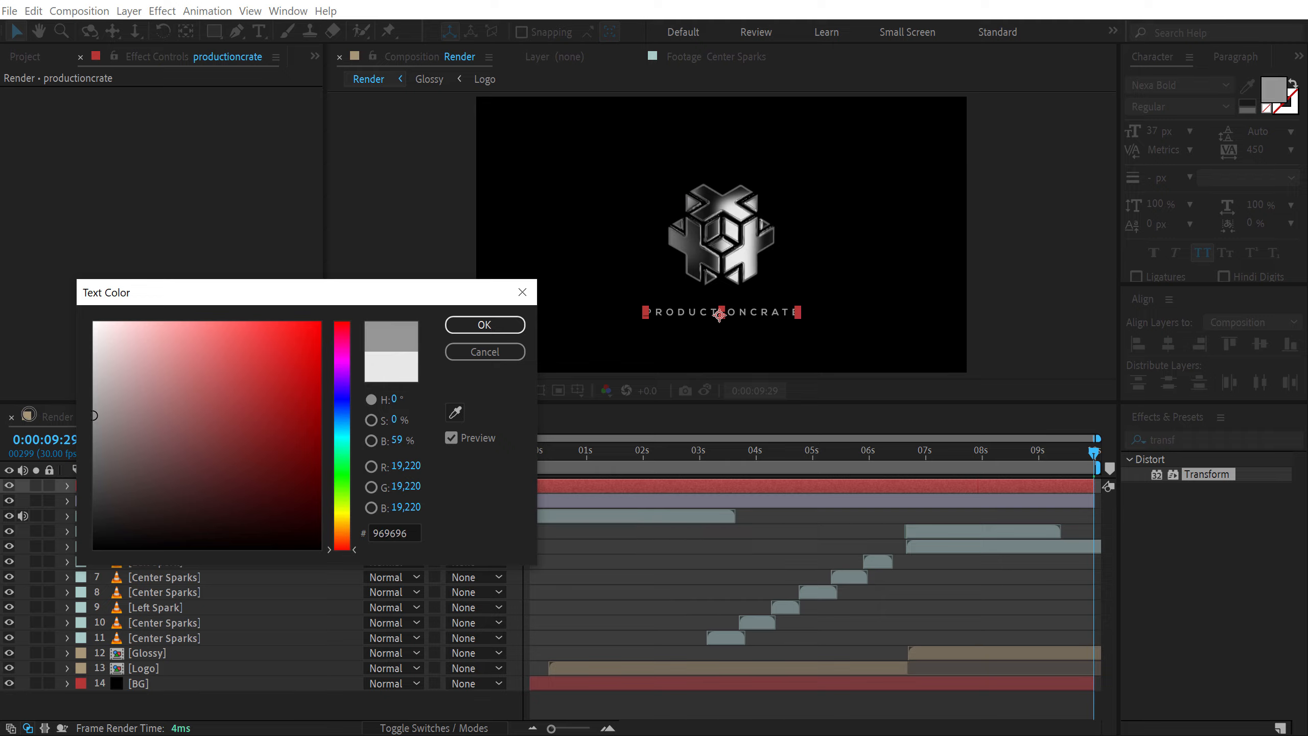
left_click(483, 326)
Keyframe the productioncrate layer's Opacity from 0% at 0:00:07:02 to 100% at 0:00:07:29 and preview the fade-in from 0:00:06:29
left_click_drag(936, 455, 923, 487)
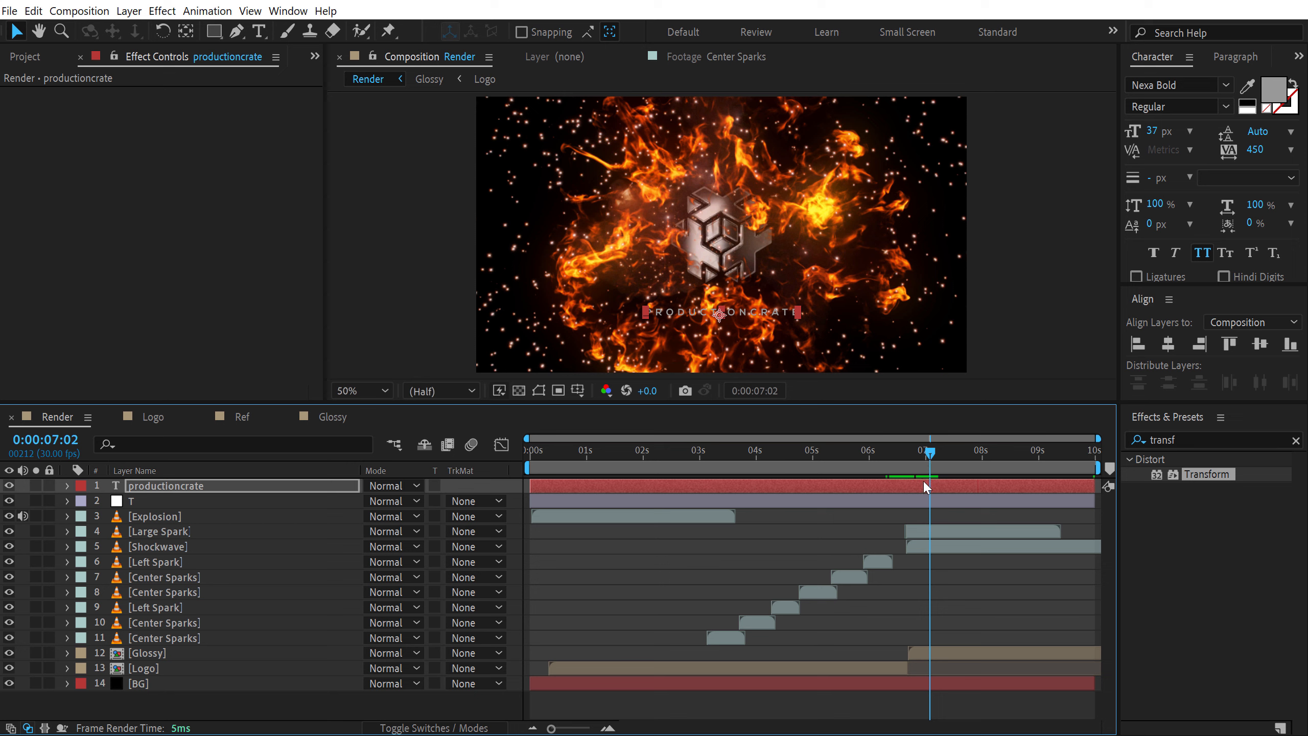
left_click(924, 487)
key("t")
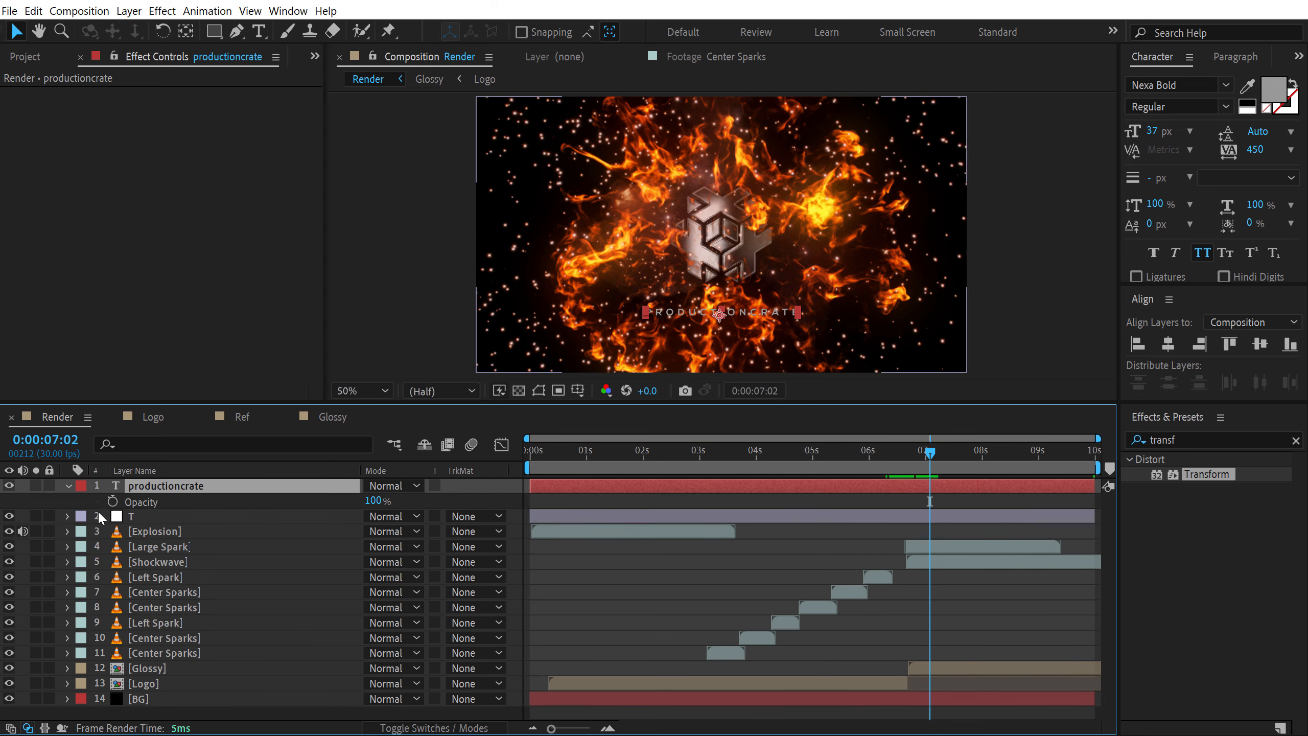
left_click_drag(373, 502, 71, 537)
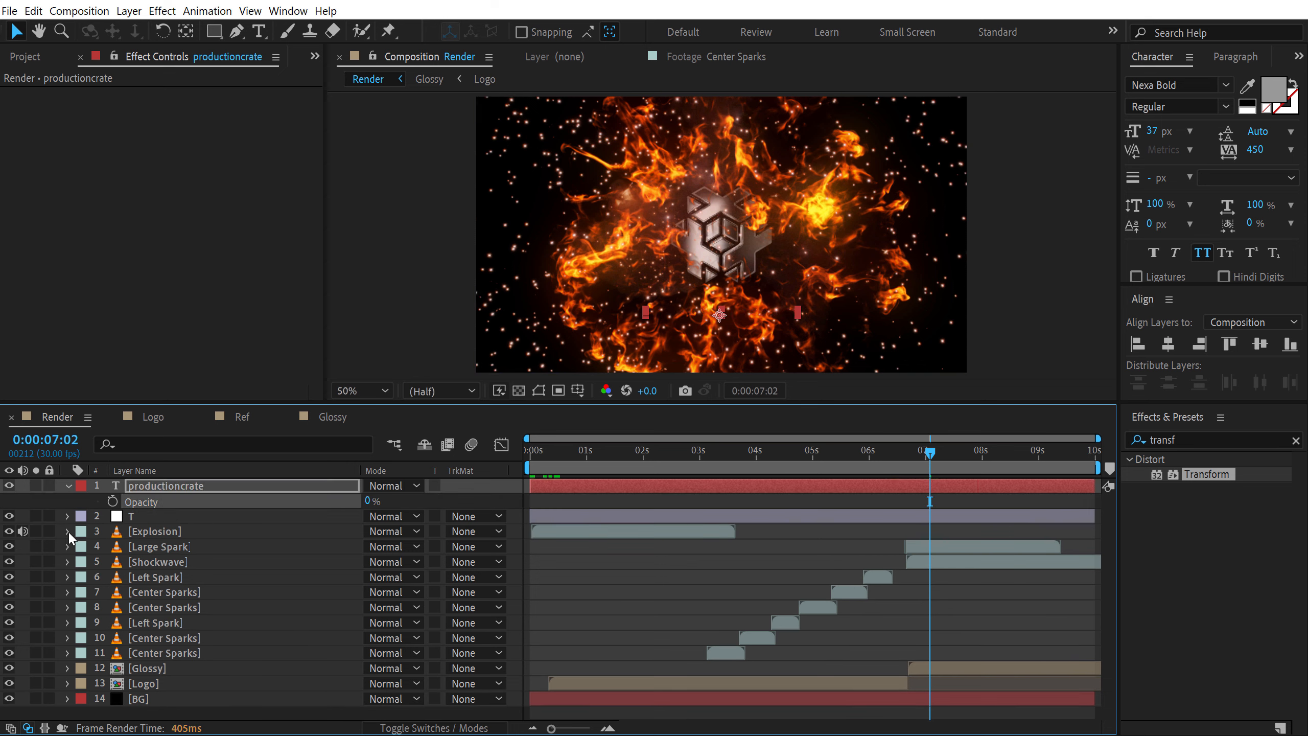
left_click(113, 501)
left_click_drag(942, 457, 980, 456)
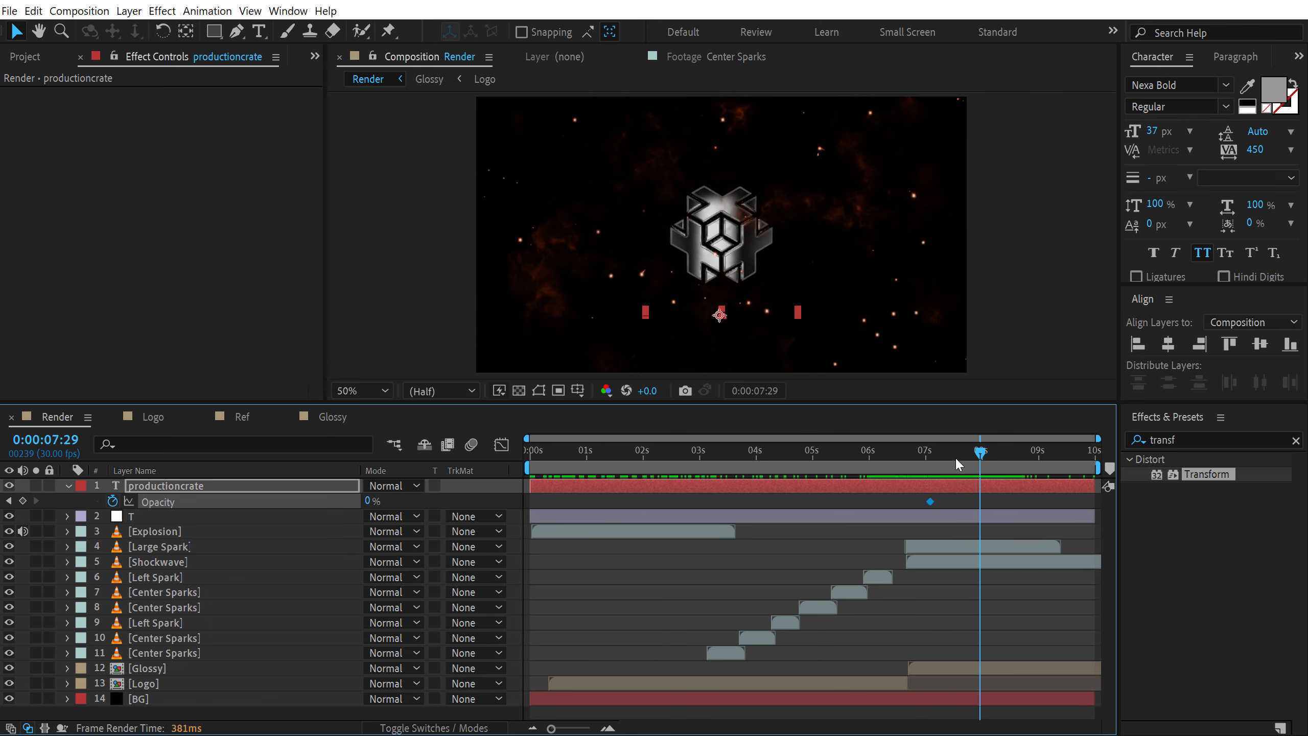
left_click_drag(367, 502, 728, 498)
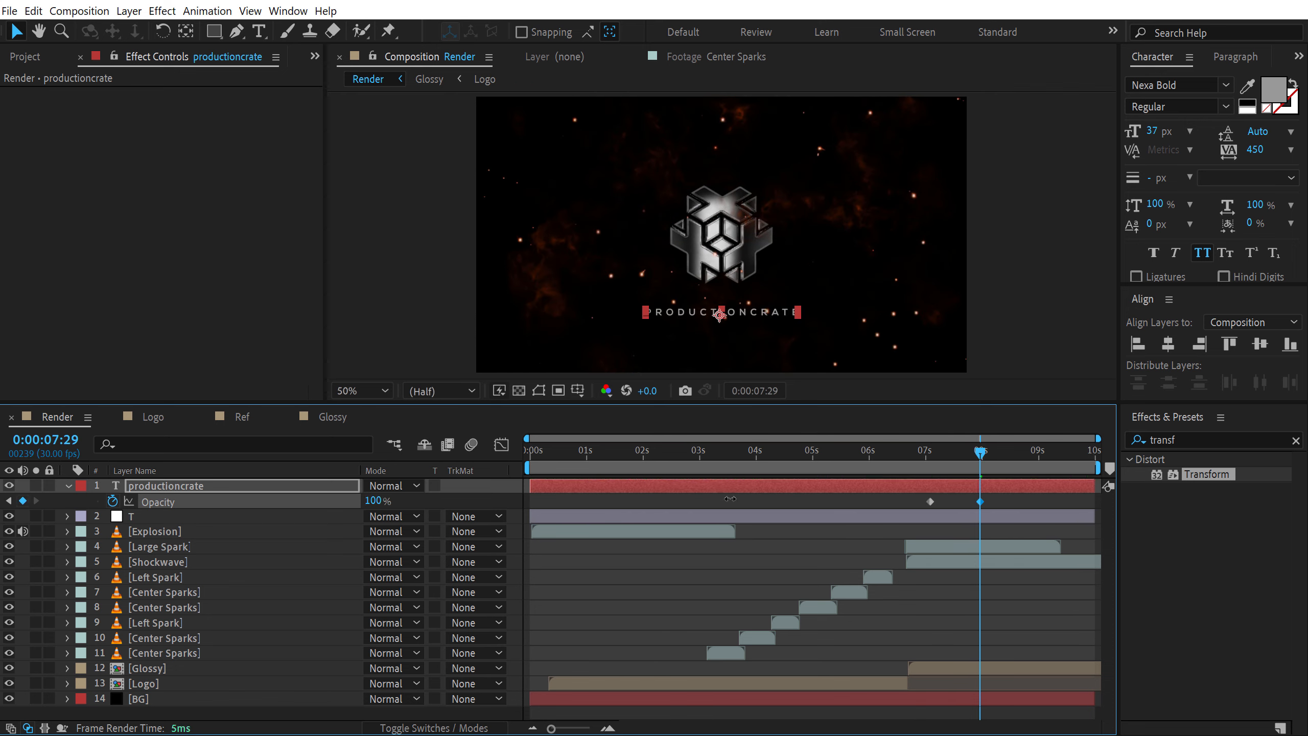
left_click(924, 457)
key("space")
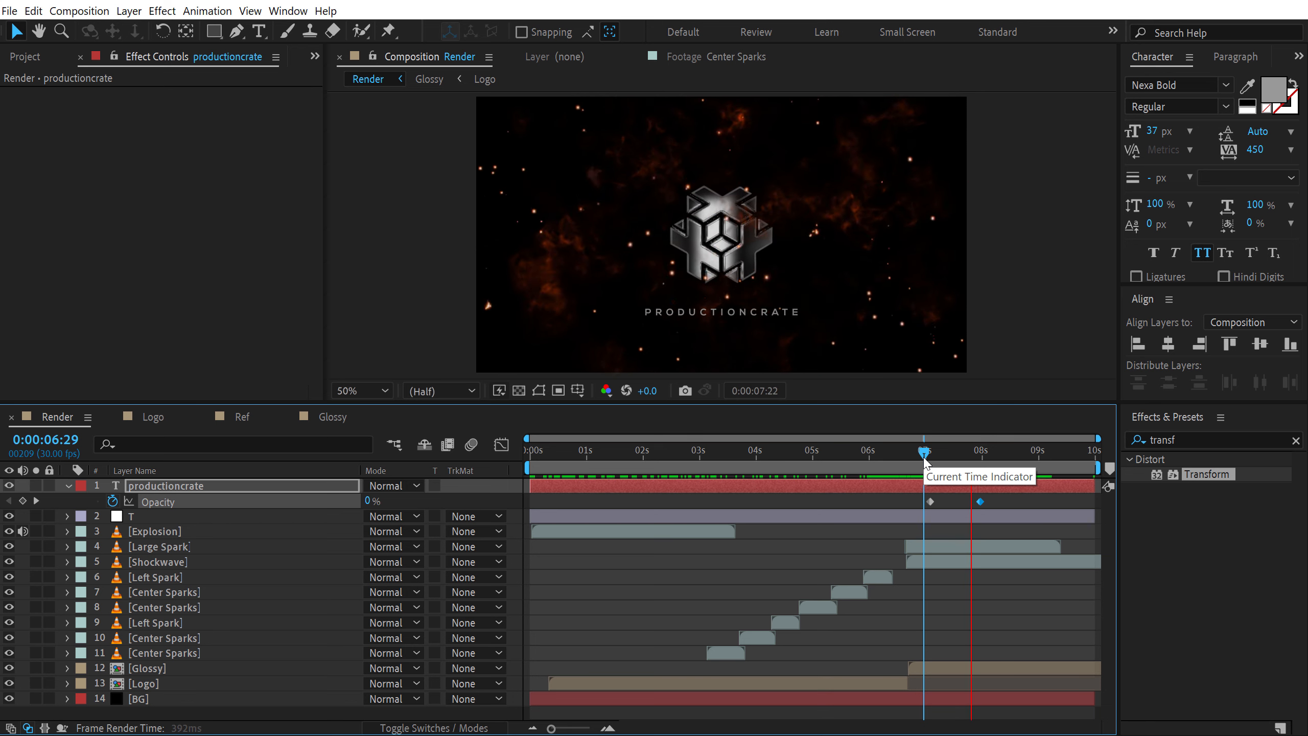